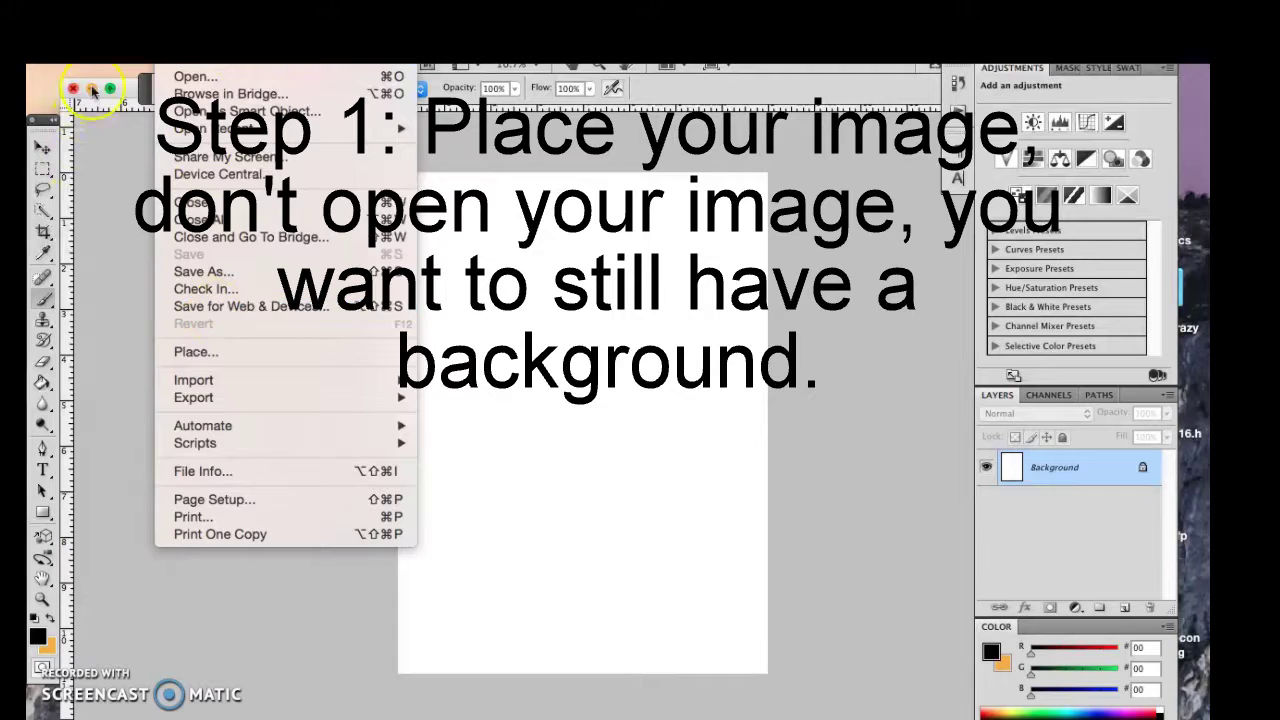
# Place the photo of the man in the long coat into the blank document.
pyautogui.click(200, 352)
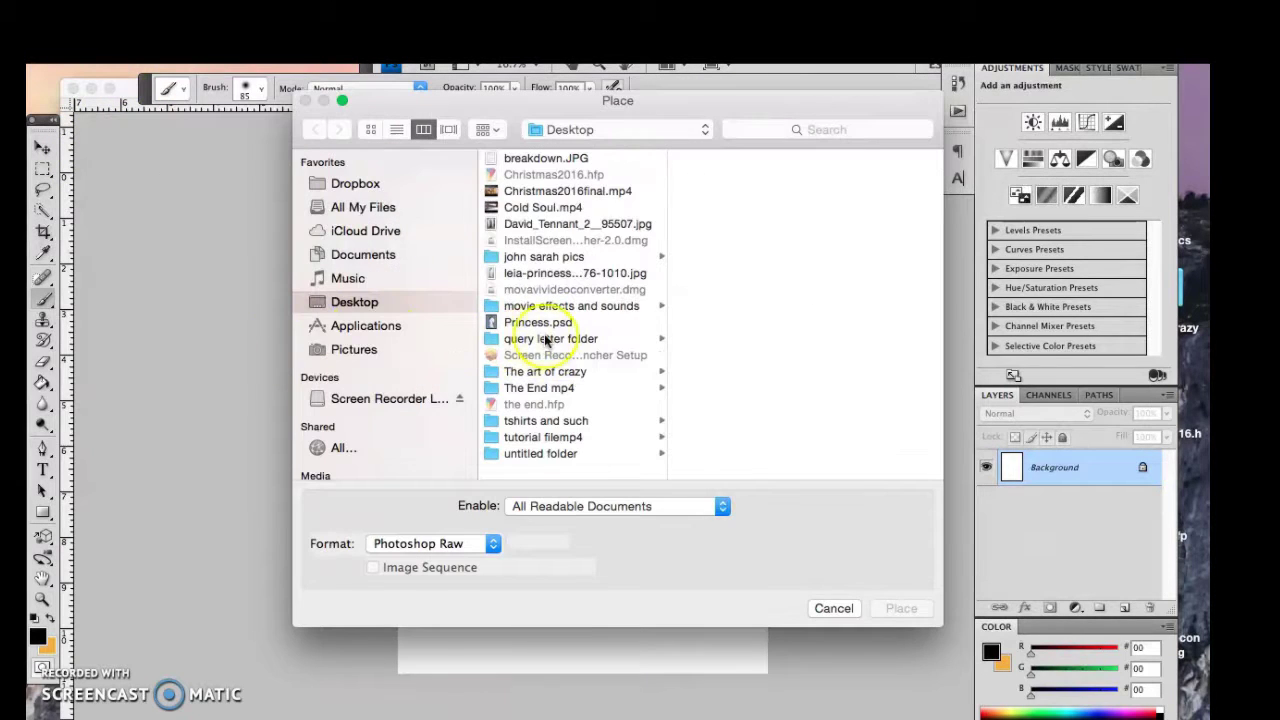
pyautogui.click(577, 224)
pyautogui.click(901, 608)
# Enlarge the photo to about 130%, nudge it down, commit it, and add an empty Layer 1.
pyautogui.moveTo(681, 458)
pyautogui.mouseDown()
pyautogui.moveTo(686, 523)
pyautogui.moveTo(768, 630)
pyautogui.mouseUp()
pyautogui.moveTo(667, 490); pyautogui.dragTo(667, 502)
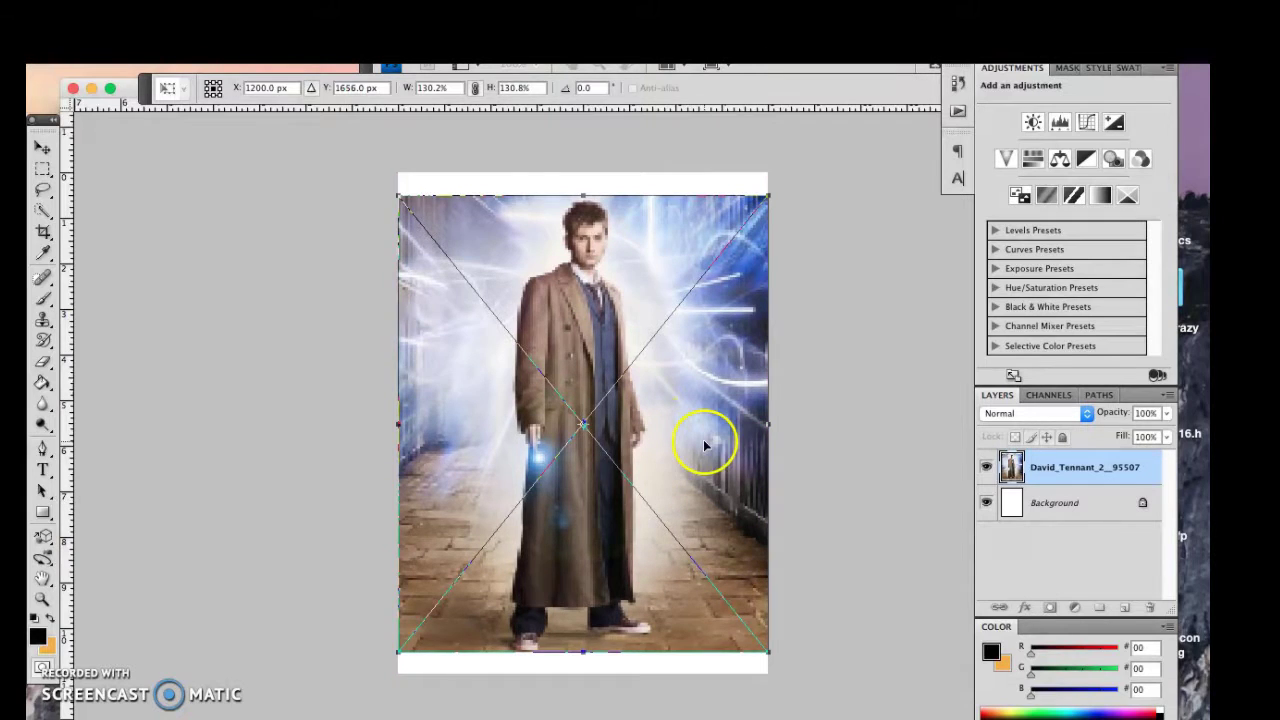
pyautogui.press('Return')
pyautogui.press('b')
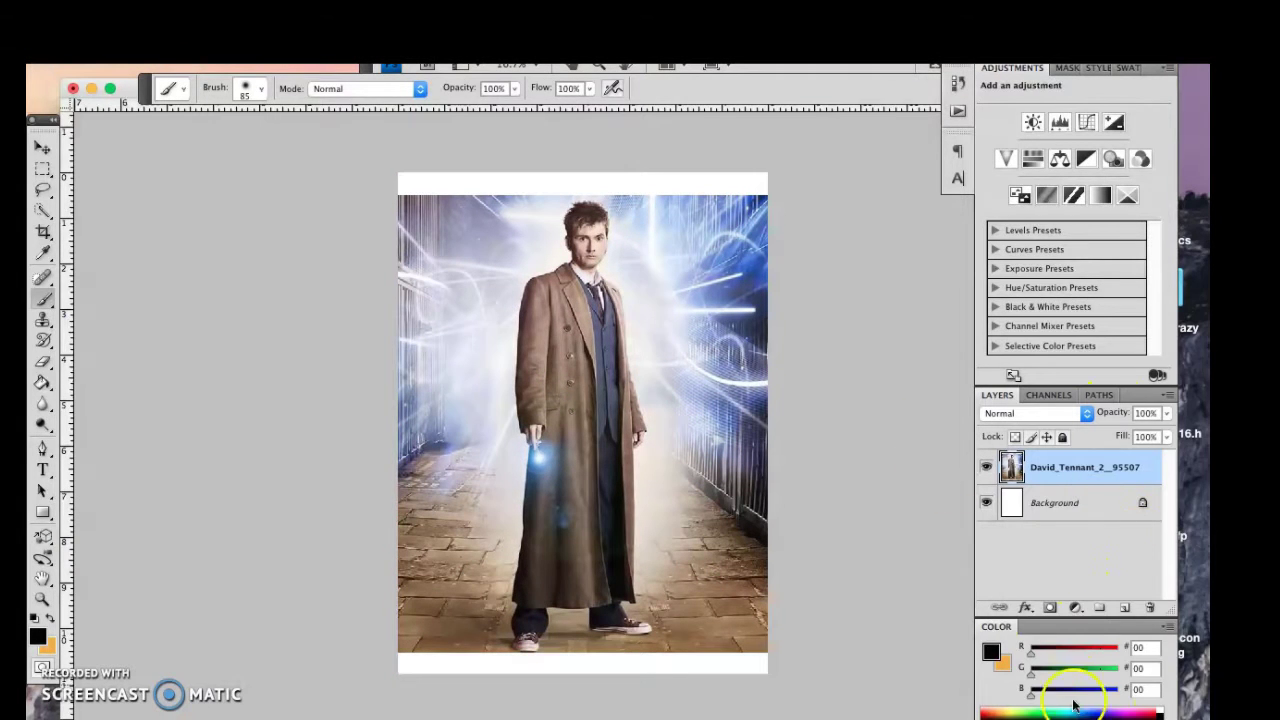
pyautogui.click(1125, 607)
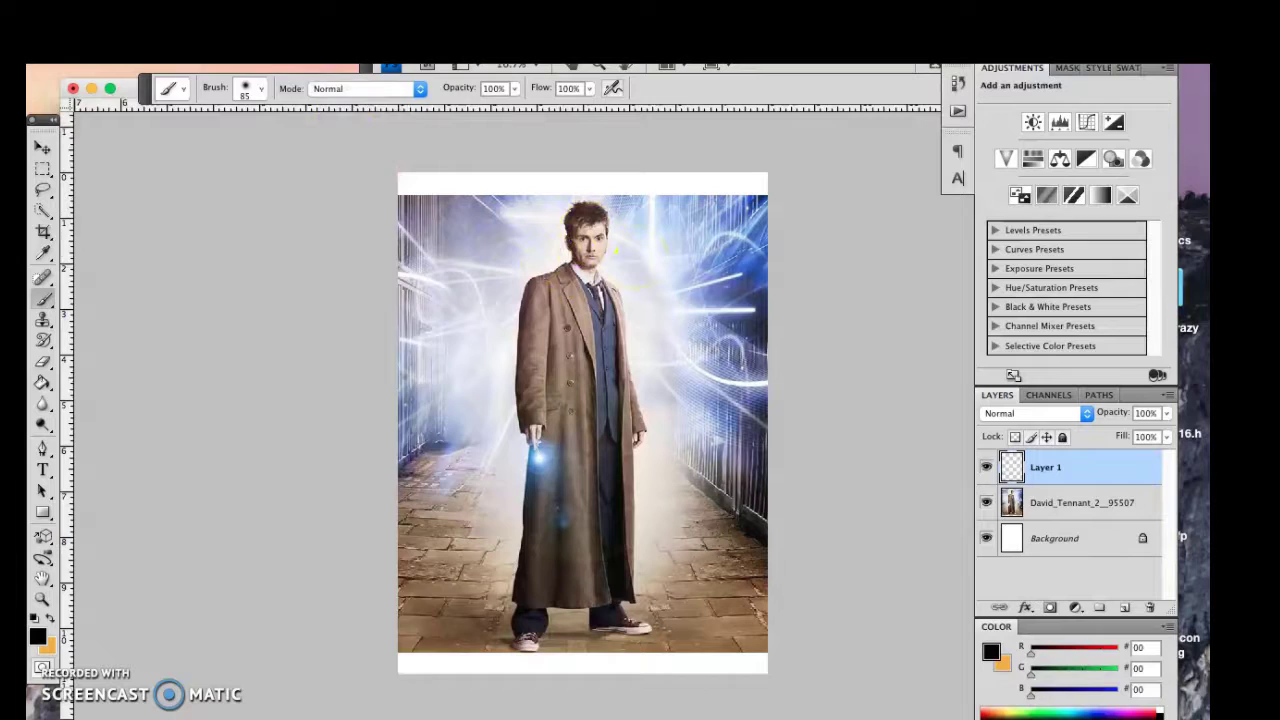
# Apply Curves to the photo layer with a face-sampled point, deepening tones and contrast.
pyautogui.click(172, 52)
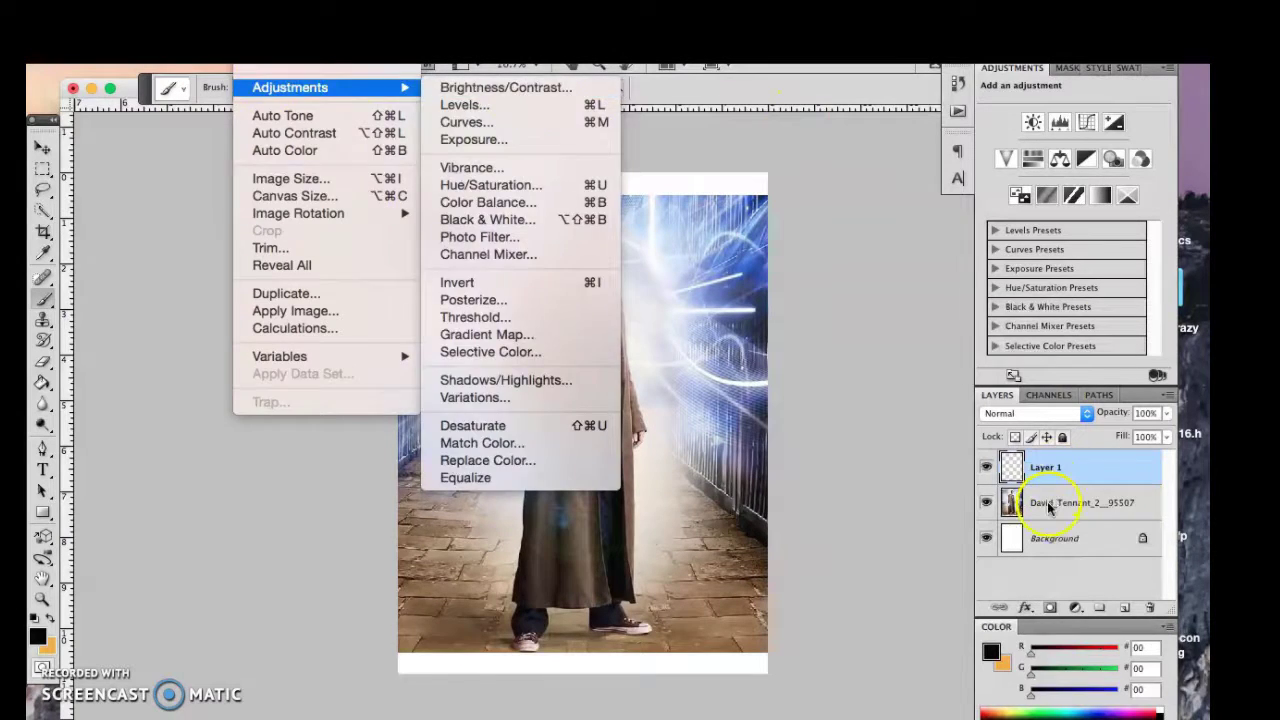
pyautogui.click(1048, 508)
pyautogui.click(212, 52)
pyautogui.click(474, 139)
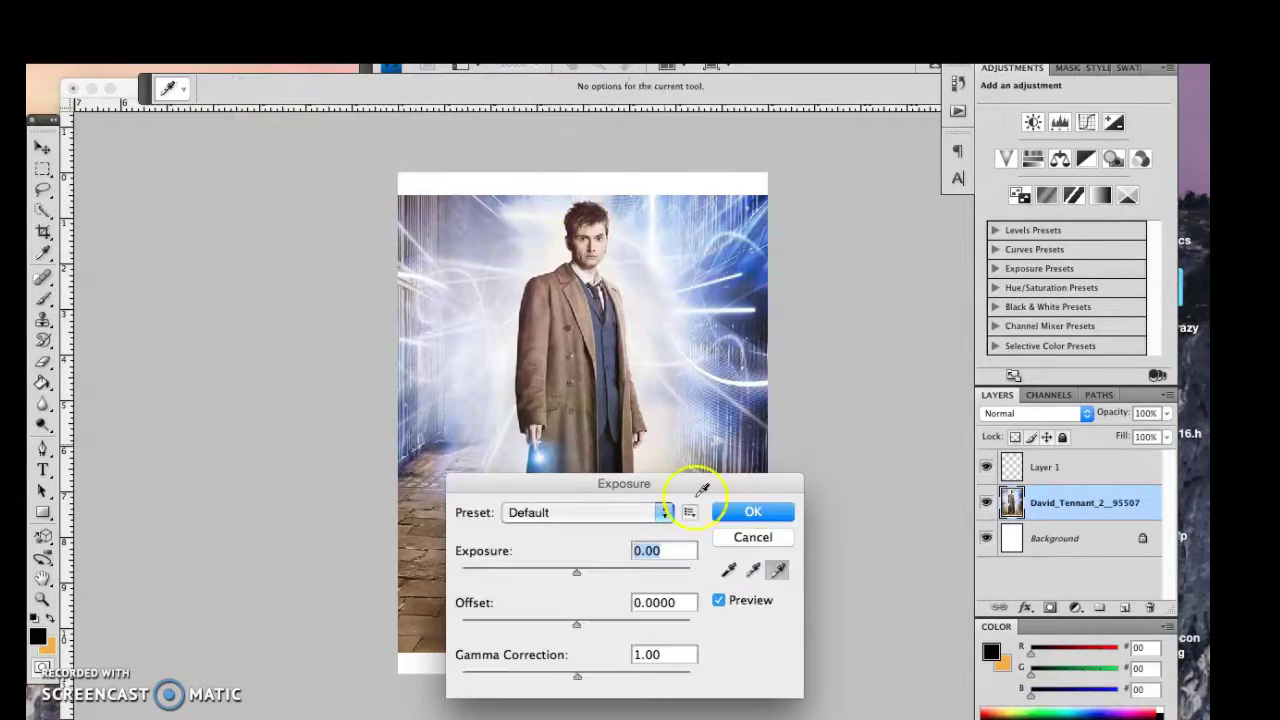
pyautogui.click(753, 537)
pyautogui.click(195, 52)
pyautogui.click(505, 120)
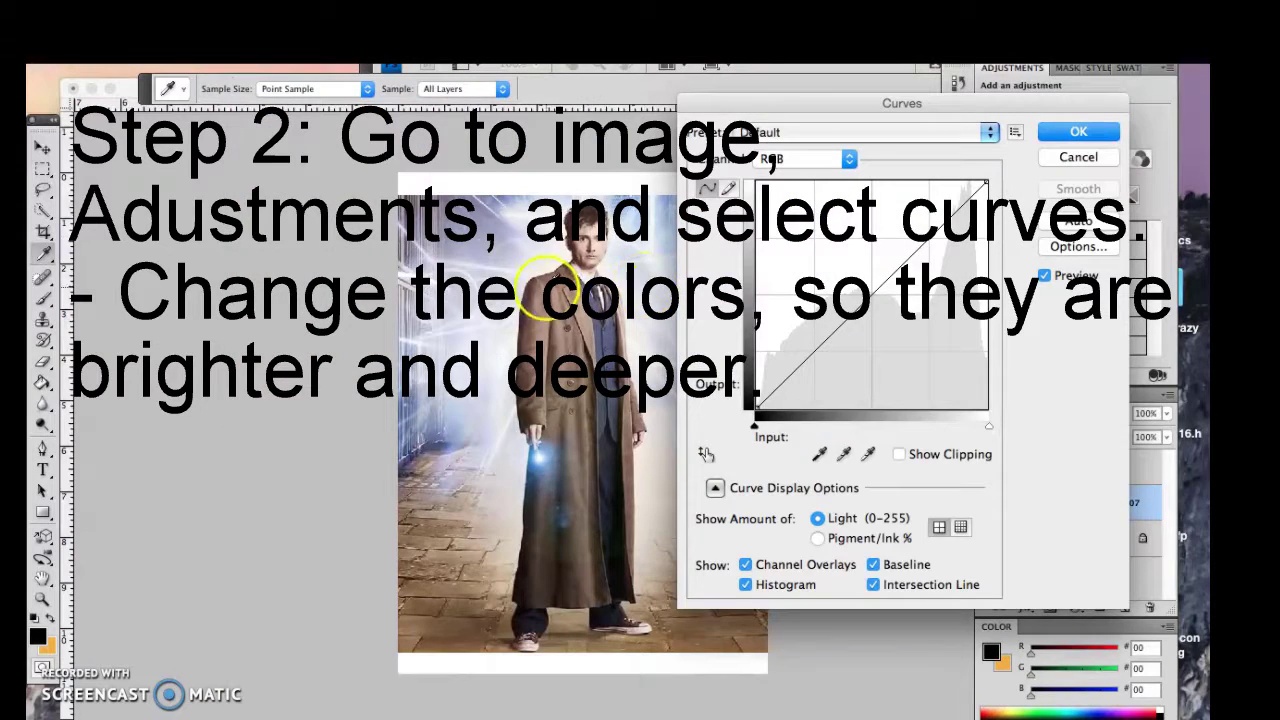
pyautogui.click(707, 453)
pyautogui.moveTo(590, 232)
pyautogui.mouseDown()
pyautogui.moveTo(592, 250)
pyautogui.moveTo(593, 232)
pyautogui.mouseUp()
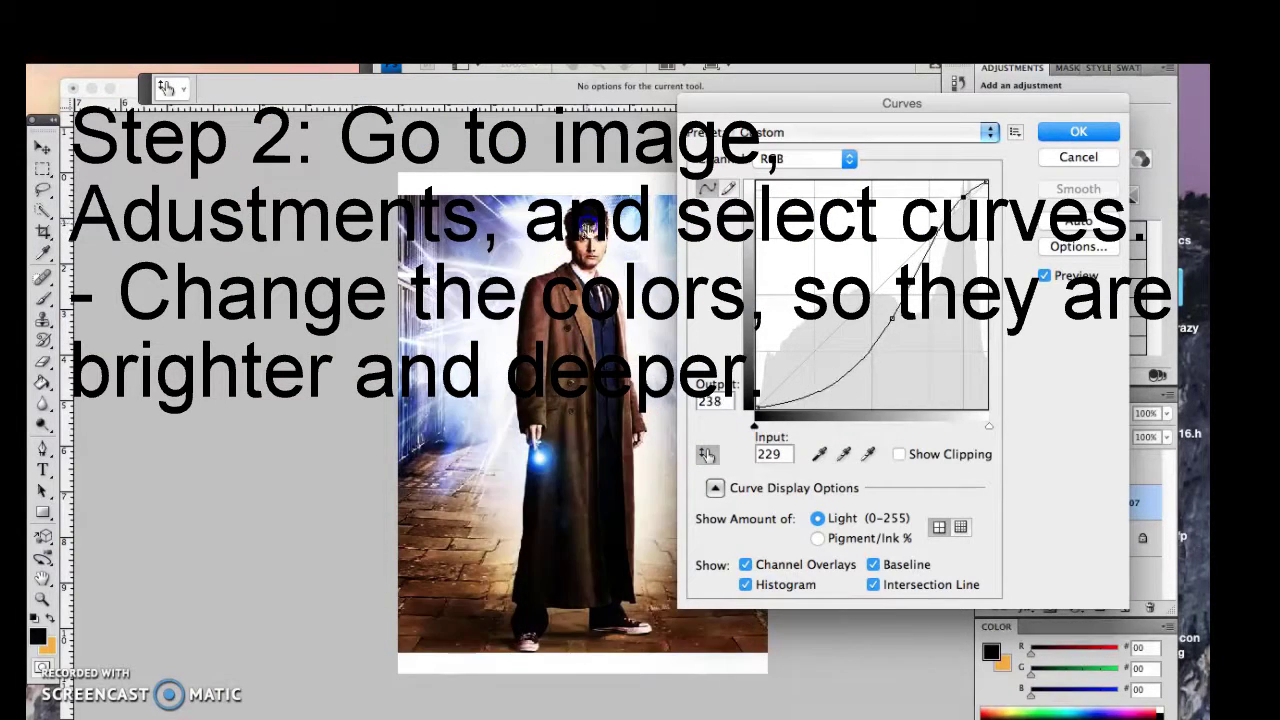
pyautogui.click(1078, 131)
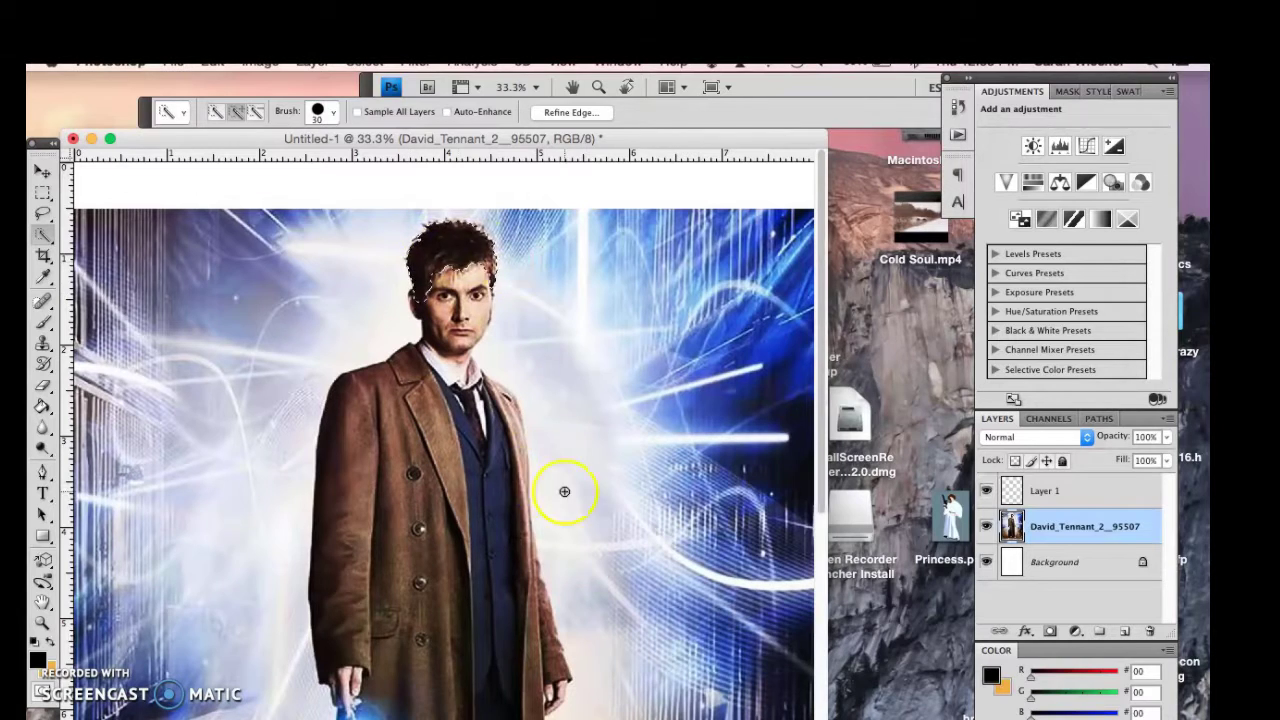
# Sample the dark brown hair colour and fill the hair flat on Layer 1.
pyautogui.press('i')
pyautogui.click(455, 245)
pyautogui.click(1045, 490)
pyautogui.press('g')
pyautogui.click(450, 231)
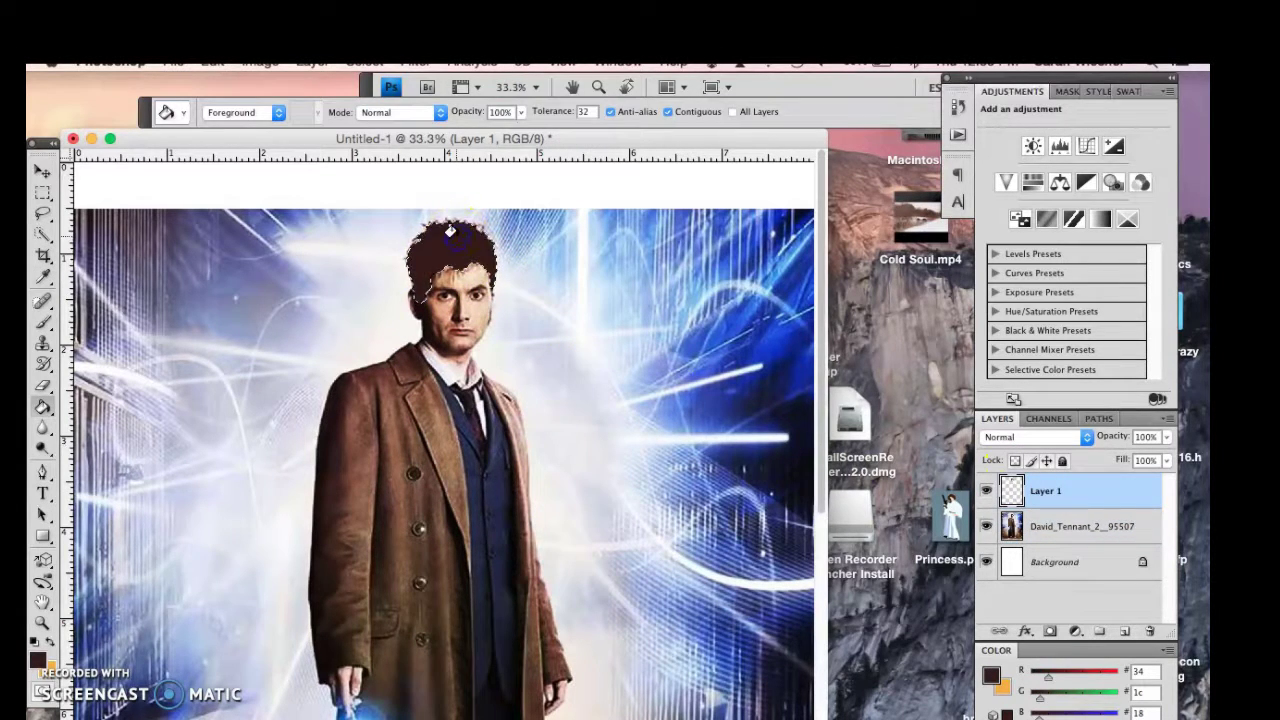
# Select the face and fill it with its sampled beige skin tone on Layer 1.
pyautogui.click(1045, 535)
pyautogui.rightClick(149, 194)
pyautogui.click(43, 233)
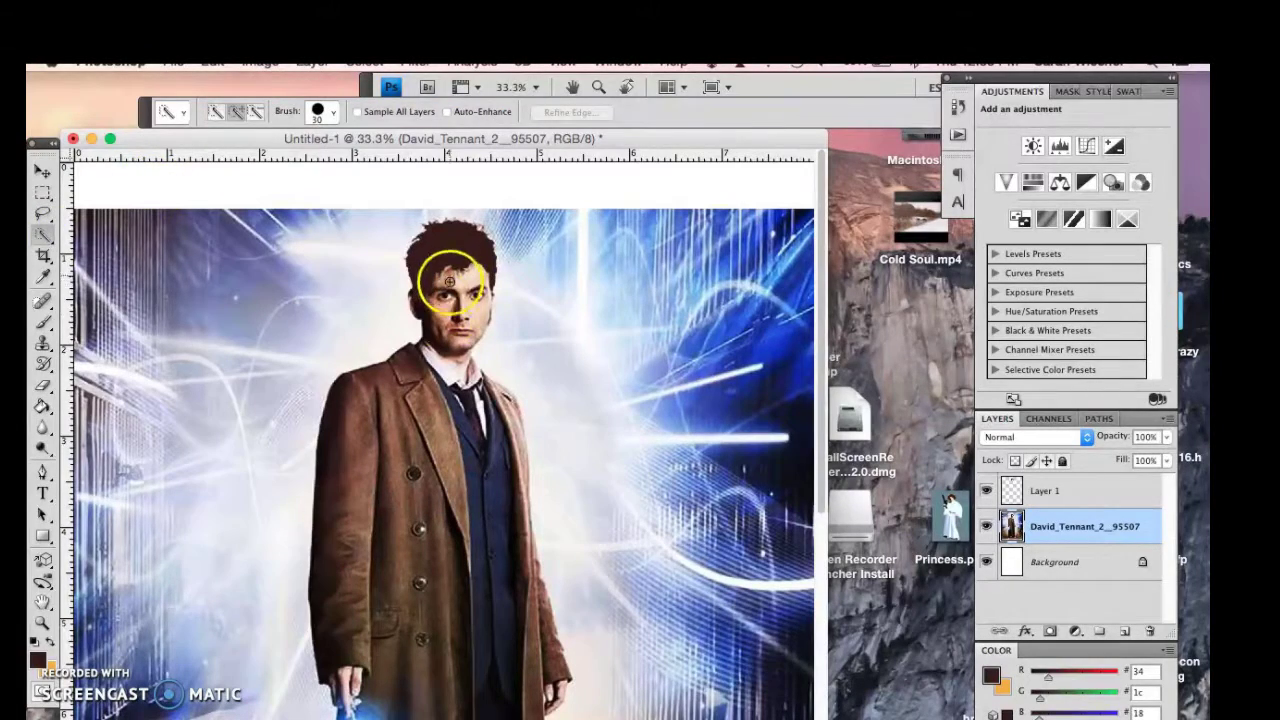
pyautogui.moveTo(430, 300); pyautogui.dragTo(484, 330)
pyautogui.click(1045, 490)
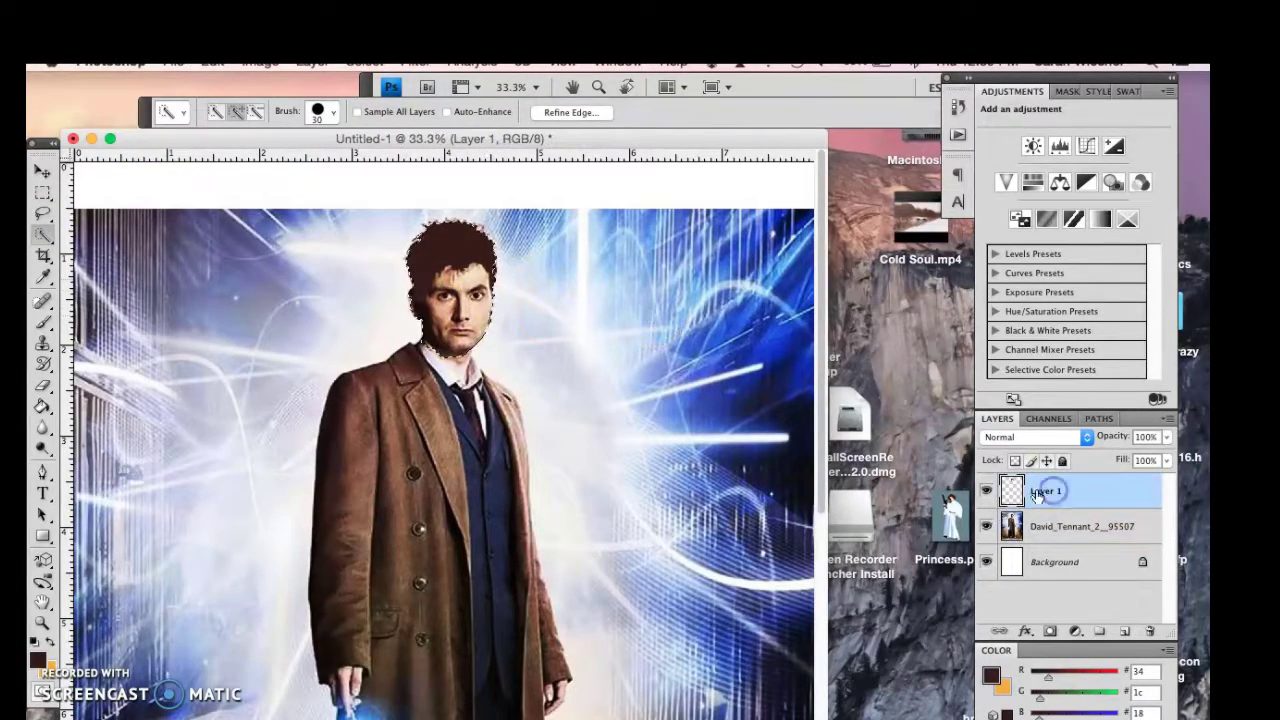
pyautogui.press('i')
pyautogui.click(482, 305)
pyautogui.press('g')
pyautogui.click(478, 300)
# Select the neck and fill it with a darker flat skin tone on Layer 1.
pyautogui.click(1040, 526)
pyautogui.press('w')
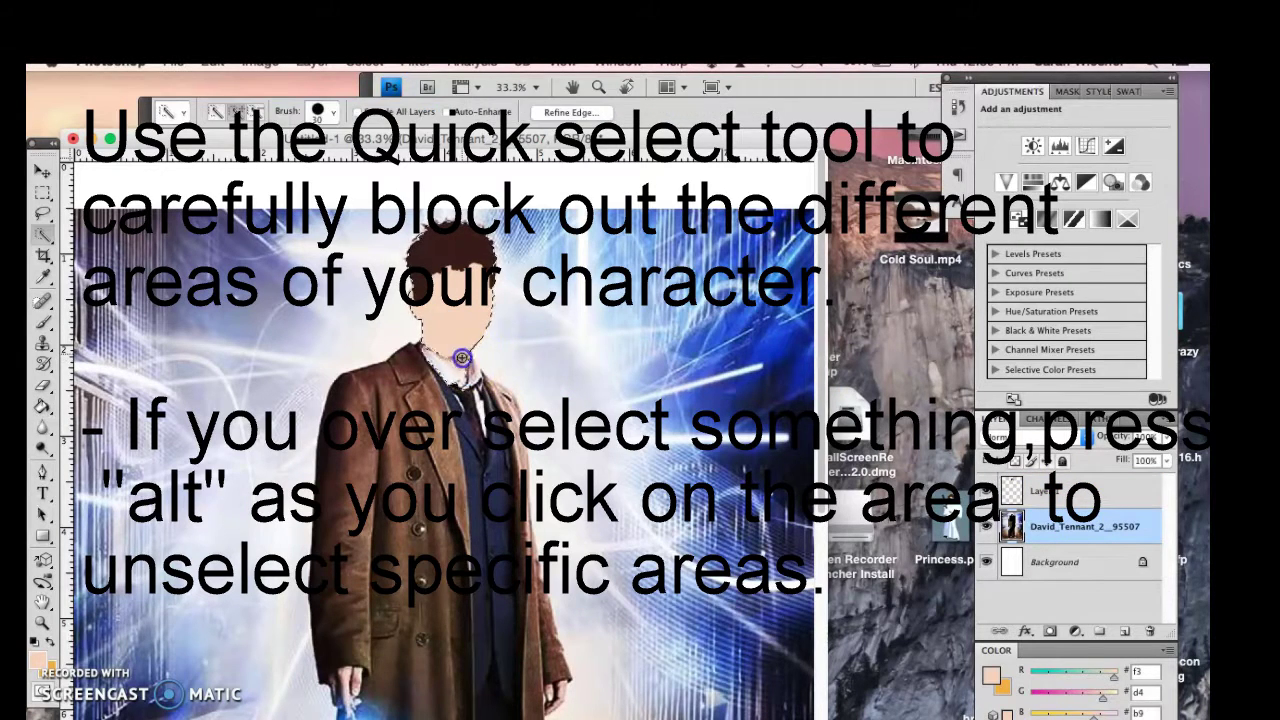
pyautogui.click(456, 358)
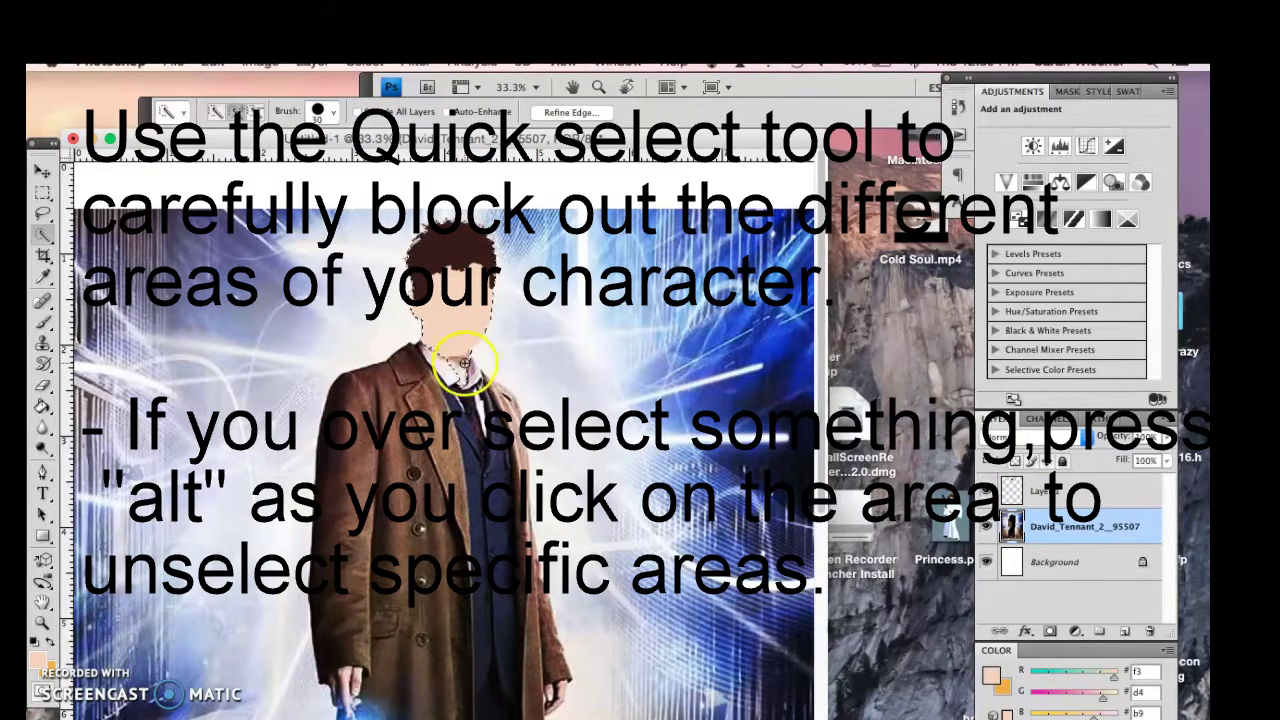
pyautogui.hotkey('alt', ']')
pyautogui.press('g')
pyautogui.keyDown('alt'); pyautogui.click(455, 362); pyautogui.keyUp('alt')
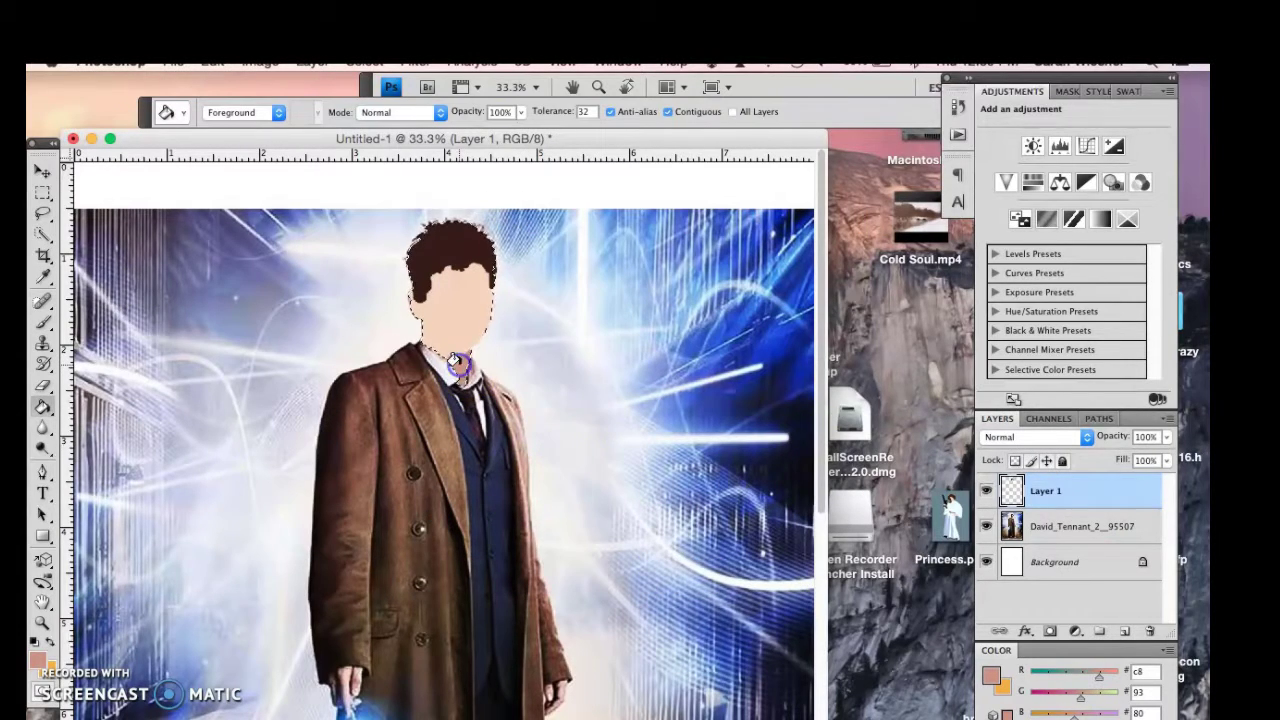
pyautogui.click(1040, 535)
pyautogui.press('i')
pyautogui.press('w')
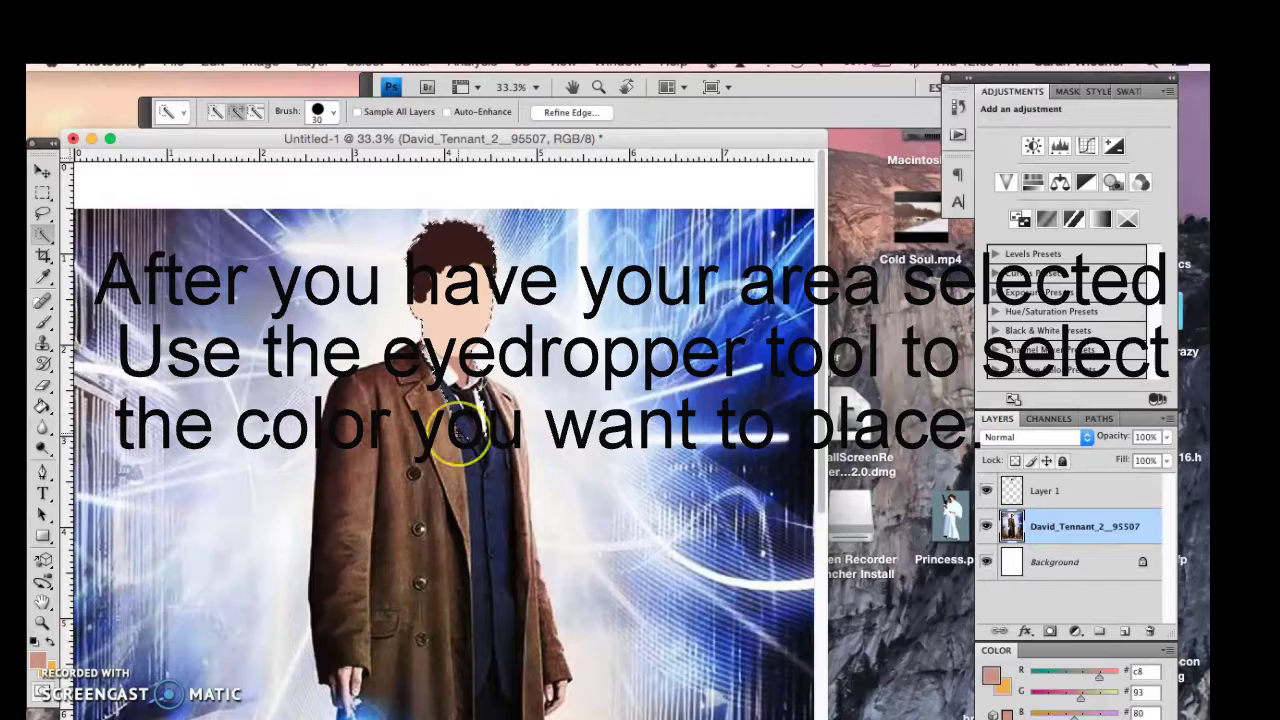
# Select the shirt collar beside the tie with a smaller Quick Selection brush, excluding the lapel.
pyautogui.click(332, 111)
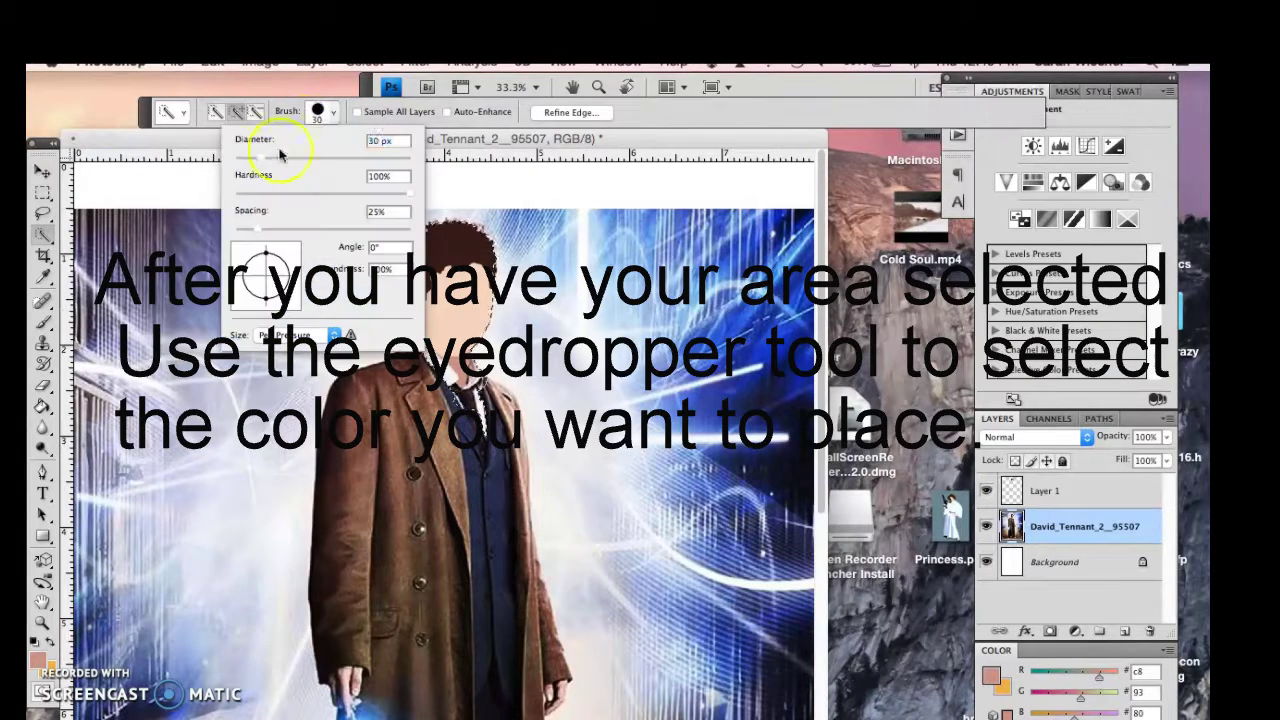
pyautogui.click(468, 405)
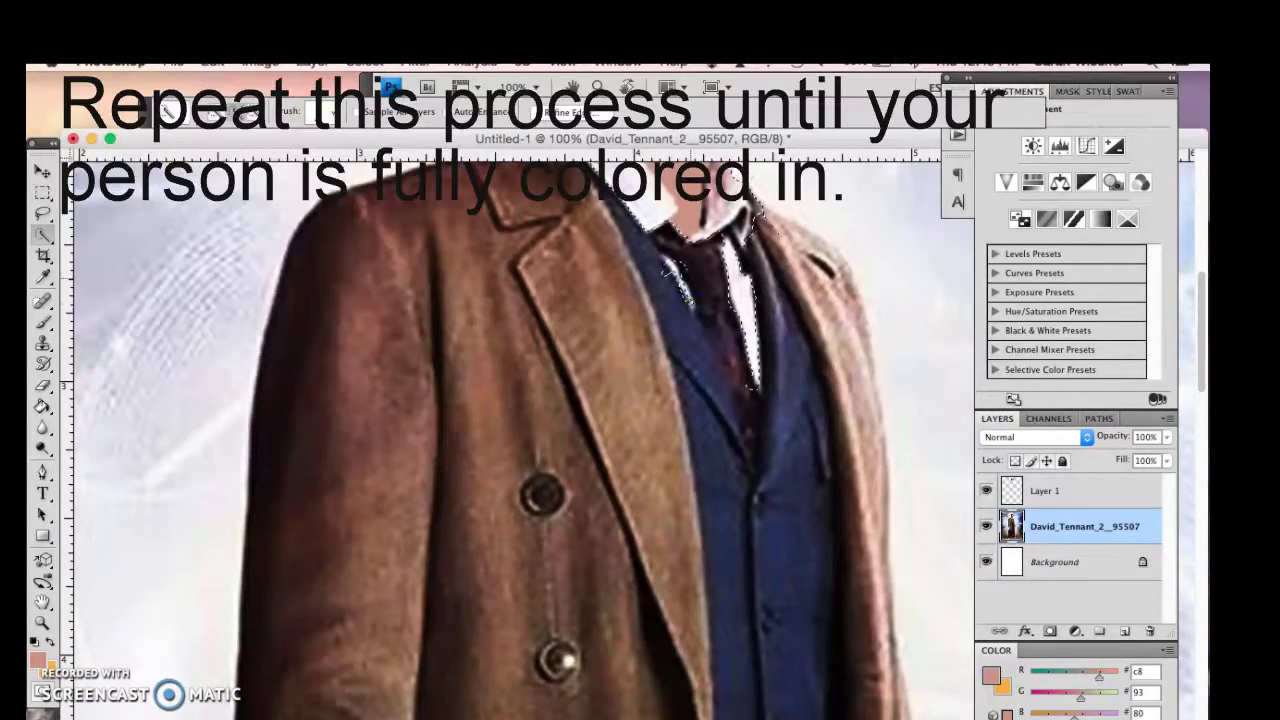
pyautogui.click(666, 263)
pyautogui.moveTo(683, 263)
pyautogui.mouseDown()
pyautogui.moveTo(749, 378)
pyautogui.moveTo(730, 312)
pyautogui.moveTo(761, 210)
pyautogui.moveTo(724, 340)
pyautogui.mouseUp()
pyautogui.click(725, 336)
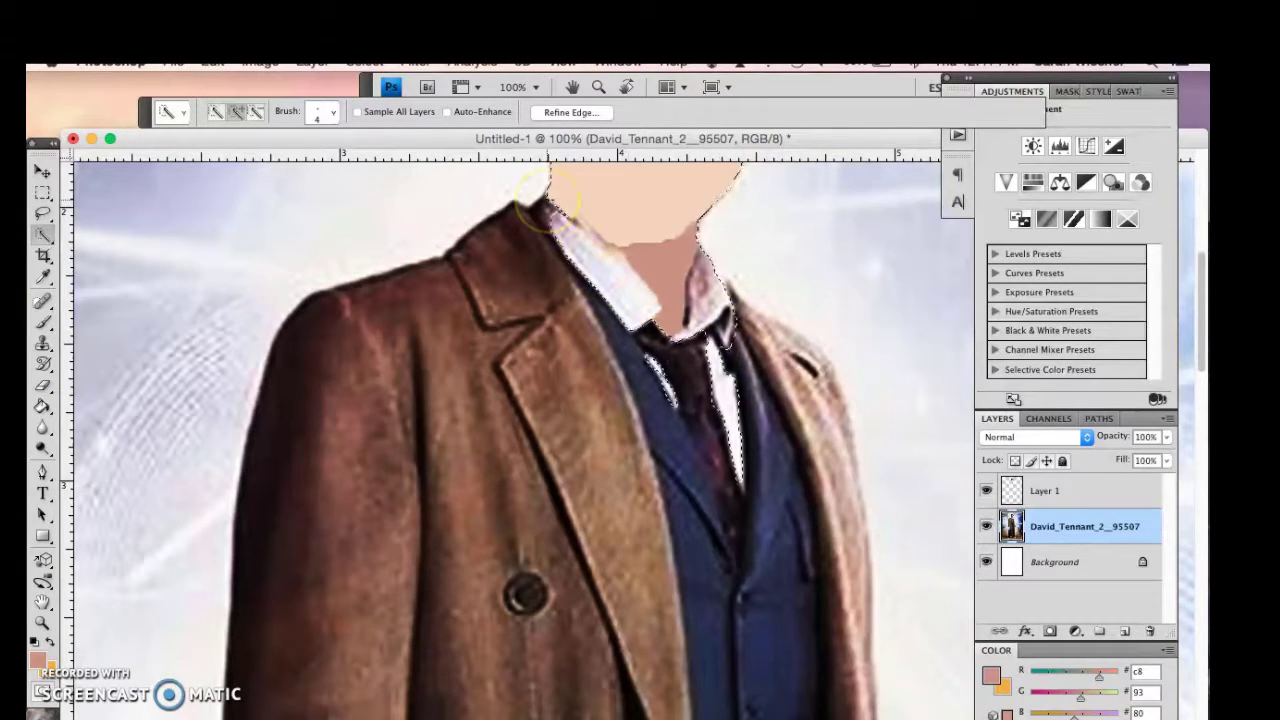
pyautogui.moveTo(574, 265); pyautogui.dragTo(498, 252)
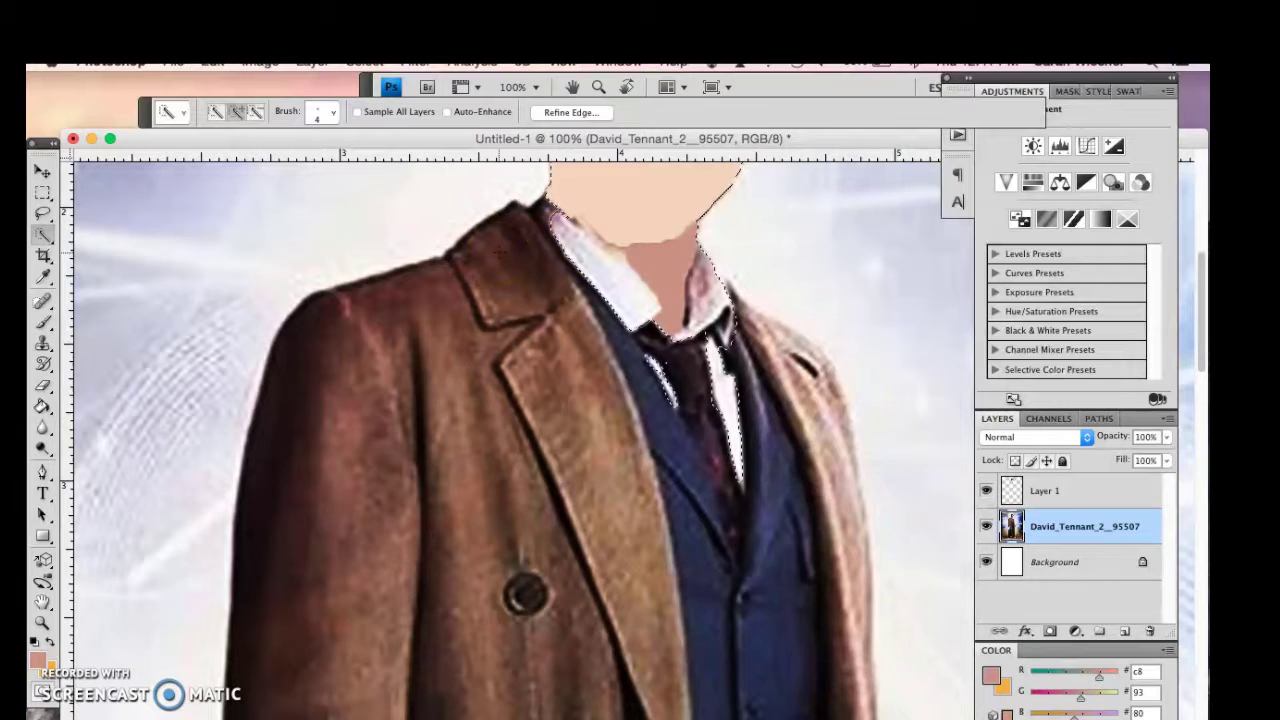
pyautogui.click(548, 232)
# Sample the pale collar colour and fill the collar flat lavender-white on Layer 1.
pyautogui.press('i')
pyautogui.click(349, 308)
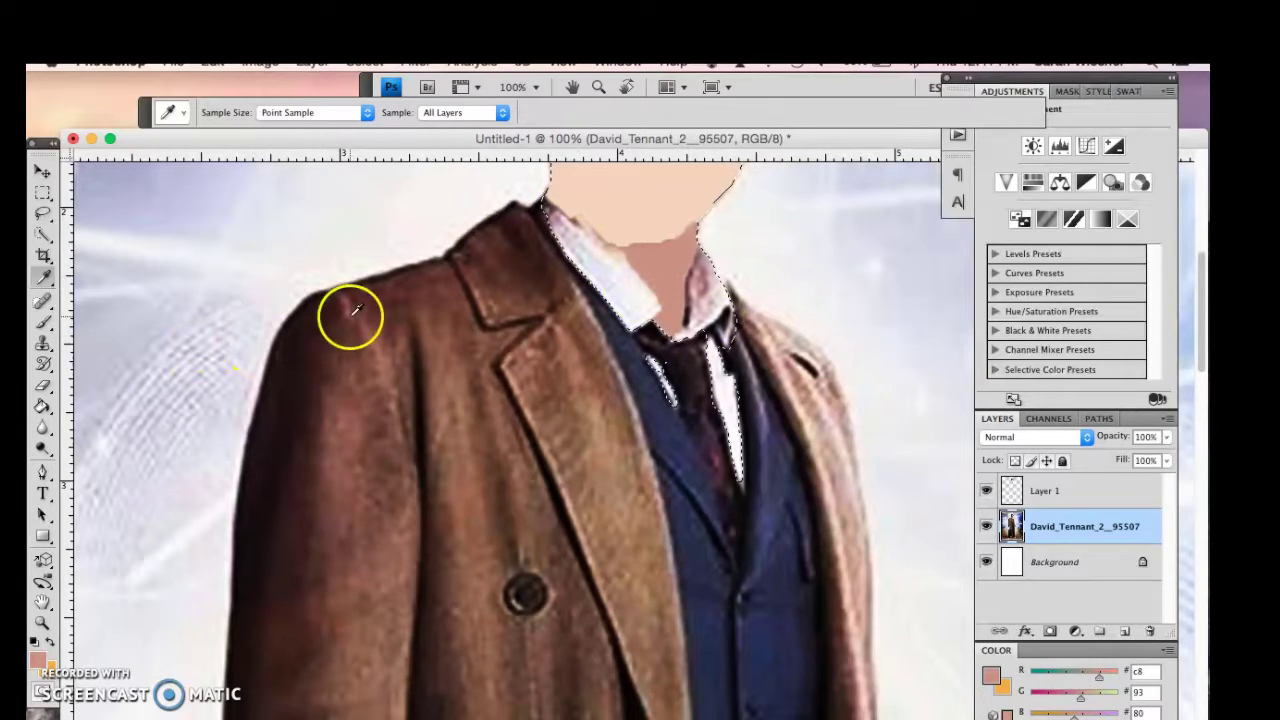
pyautogui.click(685, 358)
pyautogui.press('g')
pyautogui.click(1060, 490)
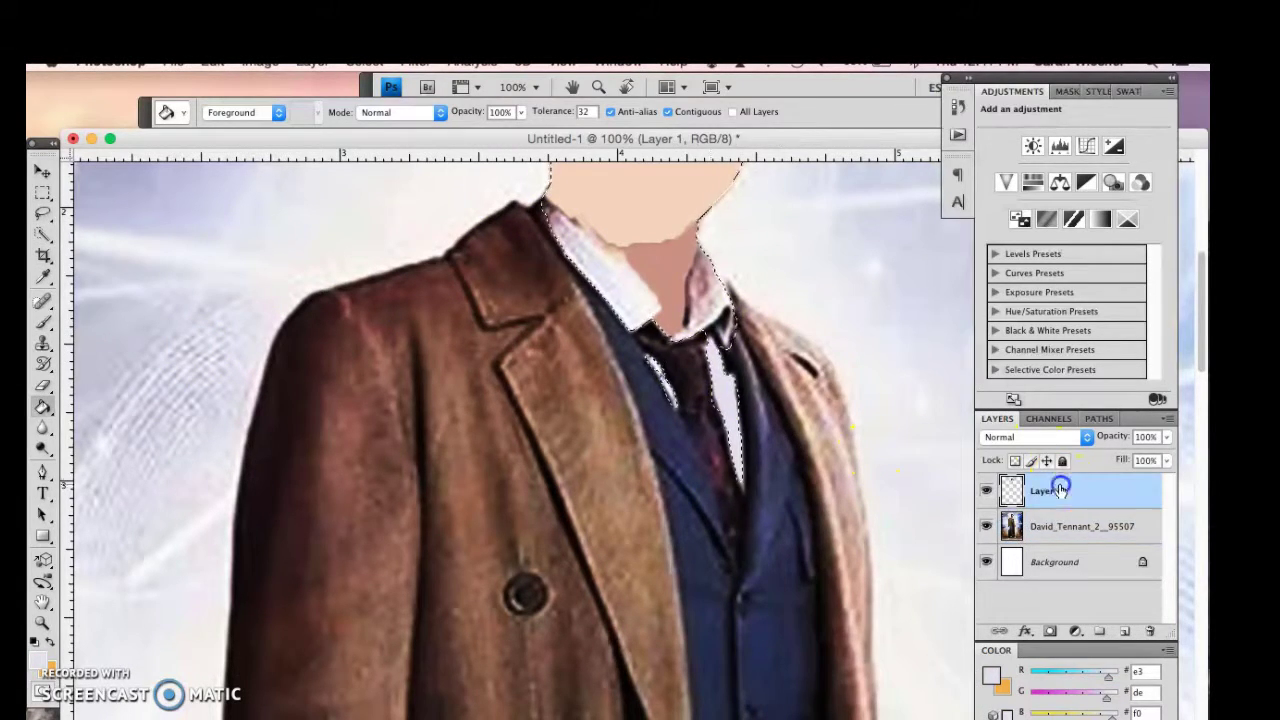
pyautogui.click(704, 297)
pyautogui.click(1065, 526)
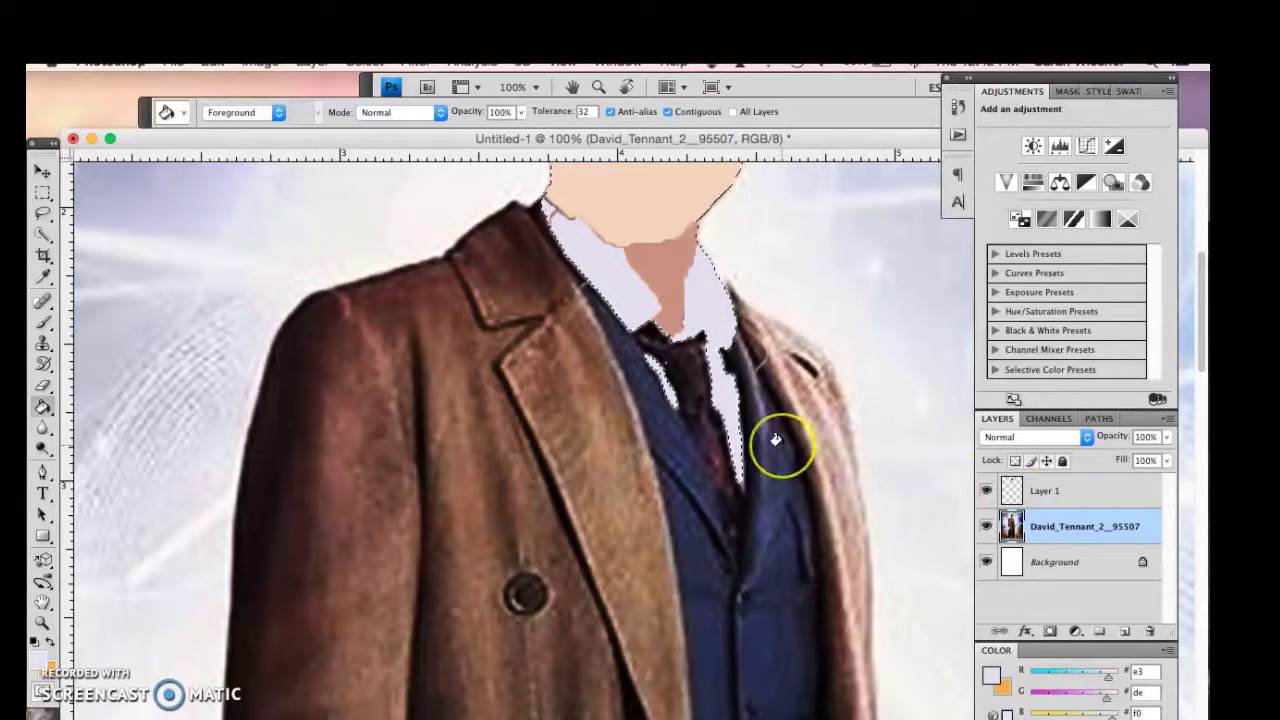
pyautogui.scroll(2, 855, 443)
# Set the Quick Selection brush size and make a first selection over the hands, then drop it.
pyautogui.press('m')
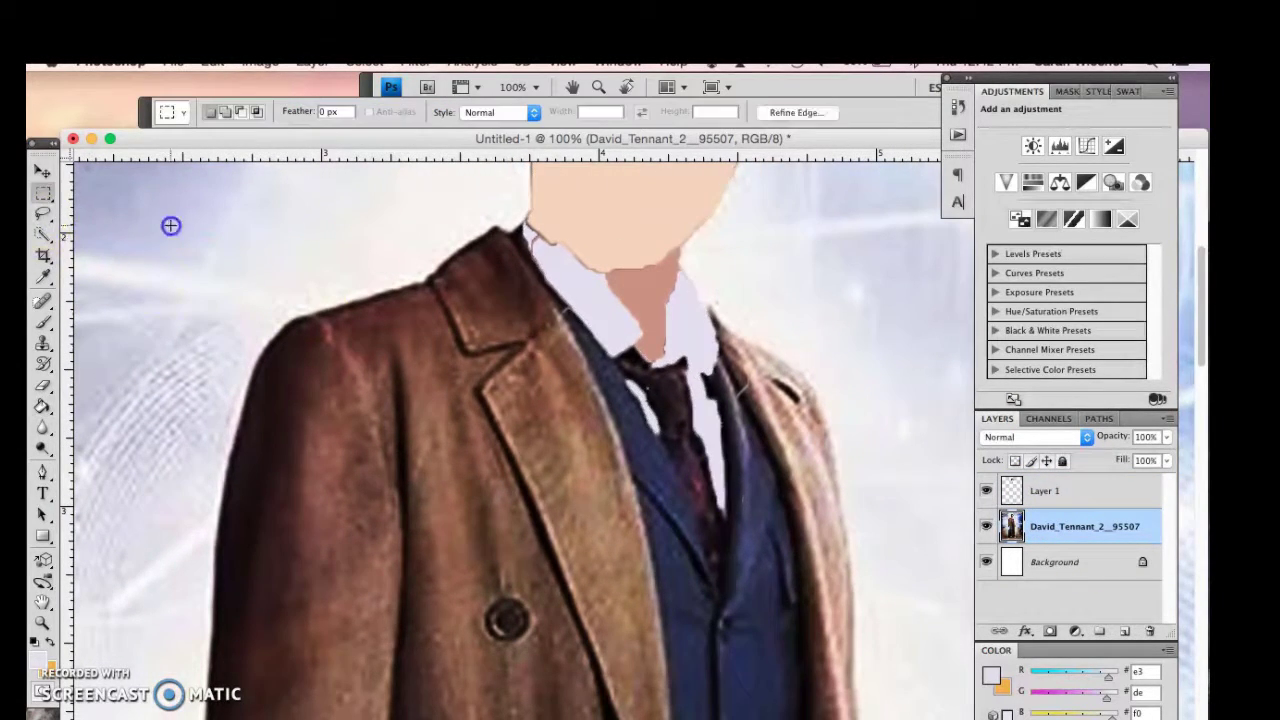
pyautogui.scroll(5, 217, 291)
pyautogui.click(43, 234)
pyautogui.scroll(-3, 380, 428)
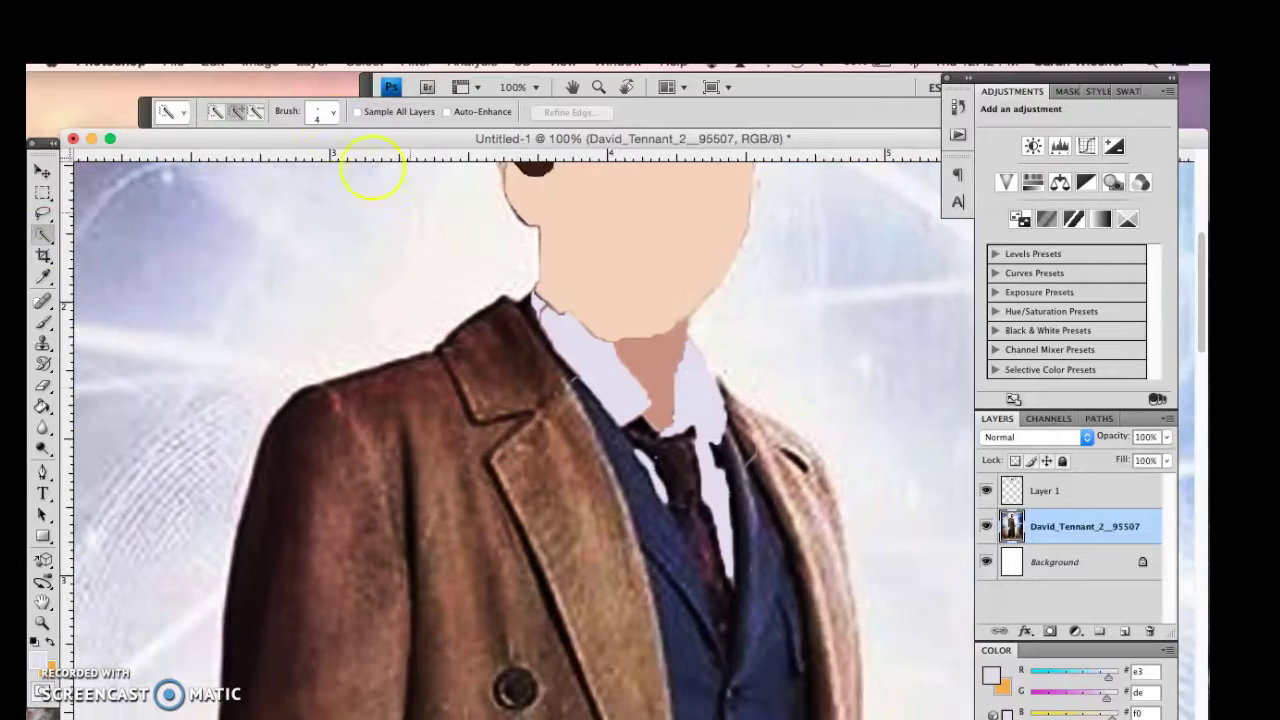
pyautogui.click(333, 111)
pyautogui.moveTo(574, 380); pyautogui.dragTo(478, 472)
pyautogui.scroll(-2, 478, 472)
pyautogui.scroll(-5, 386, 508)
pyautogui.moveTo(551, 486)
pyautogui.mouseDown()
pyautogui.moveTo(494, 528)
pyautogui.moveTo(505, 515)
pyautogui.mouseUp()
pyautogui.scroll(2, 580, 480)
pyautogui.press('m')
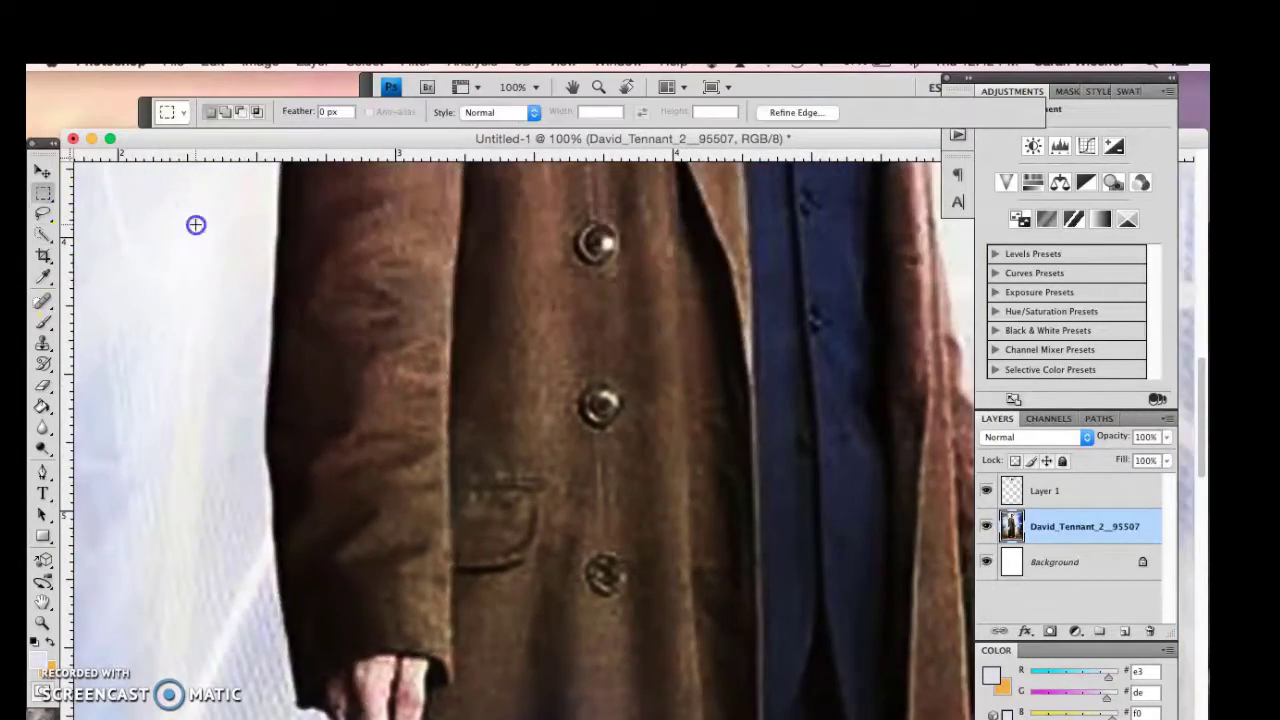
# Fill the left hand holding the light with the face's beige skin tone on Layer 1.
pyautogui.scroll(-2, 251, 214)
pyautogui.scroll(-3, 487, 470)
pyautogui.click(43, 234)
pyautogui.click(333, 111)
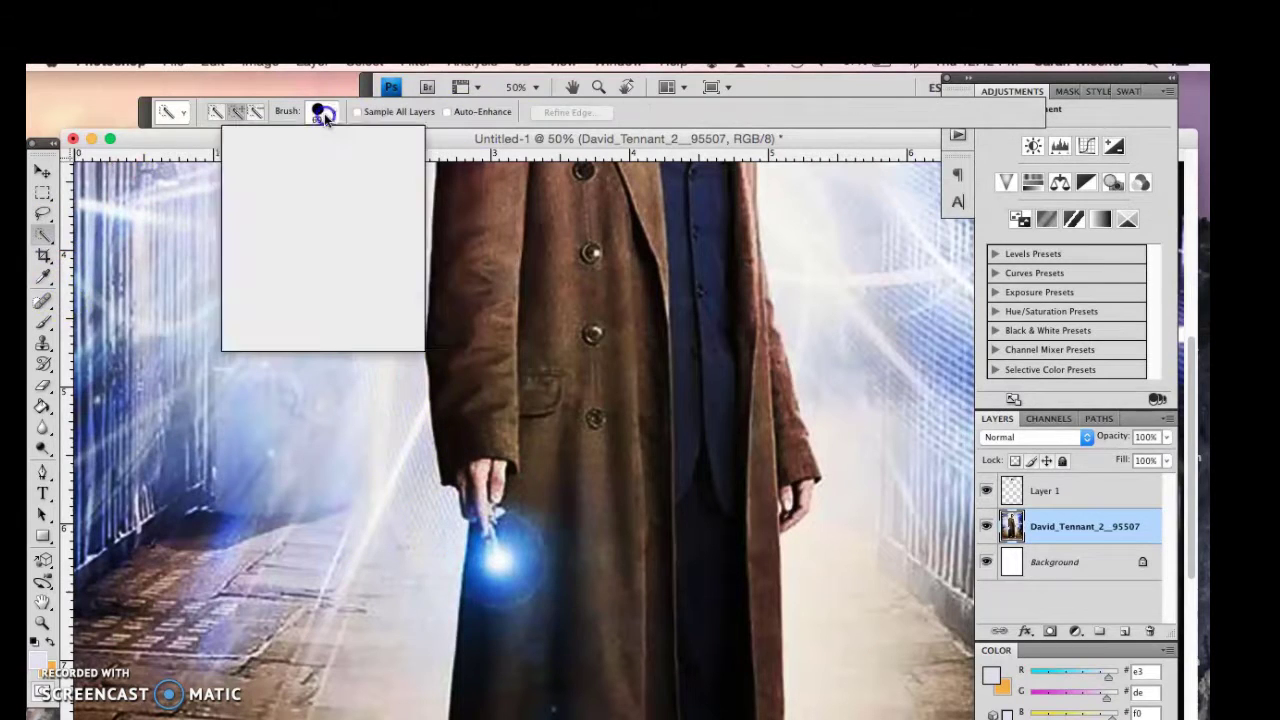
pyautogui.click(482, 495)
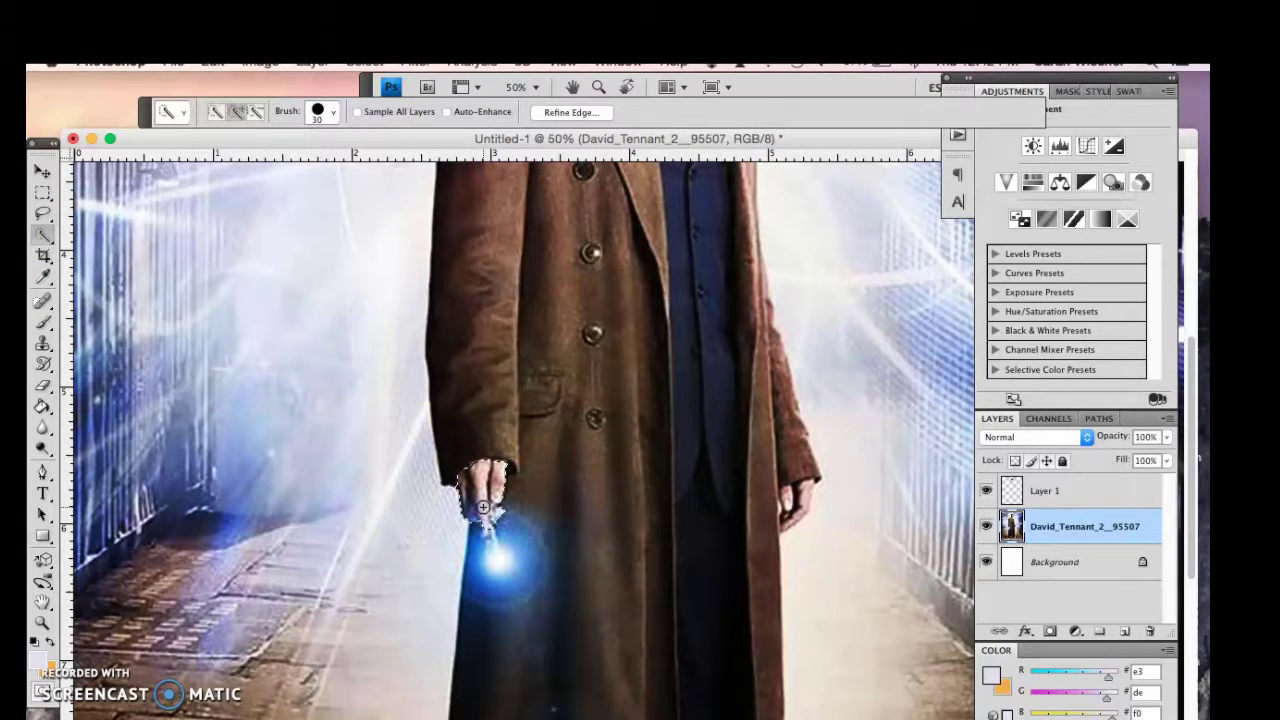
pyautogui.scroll(5, 483, 508)
pyautogui.press('i')
pyautogui.click(643, 180)
pyautogui.click(1045, 490)
pyautogui.scroll(-5, 490, 578)
pyautogui.click(490, 578)
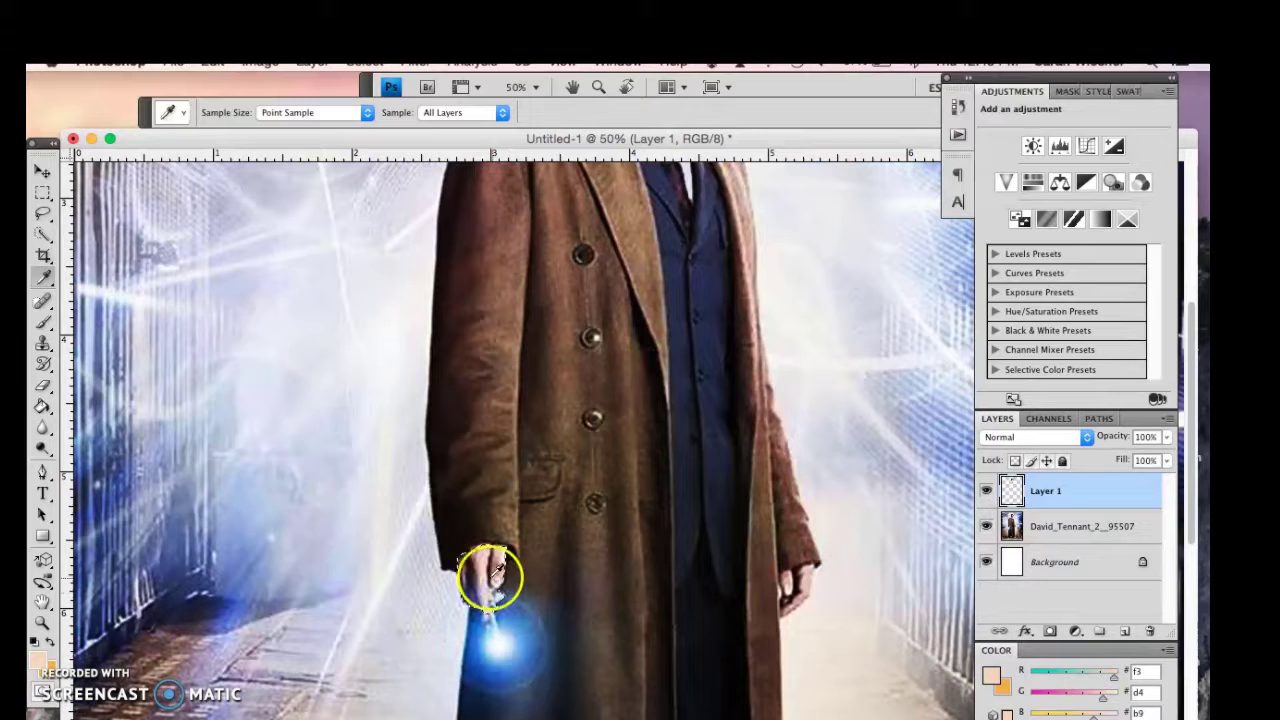
pyautogui.press('g')
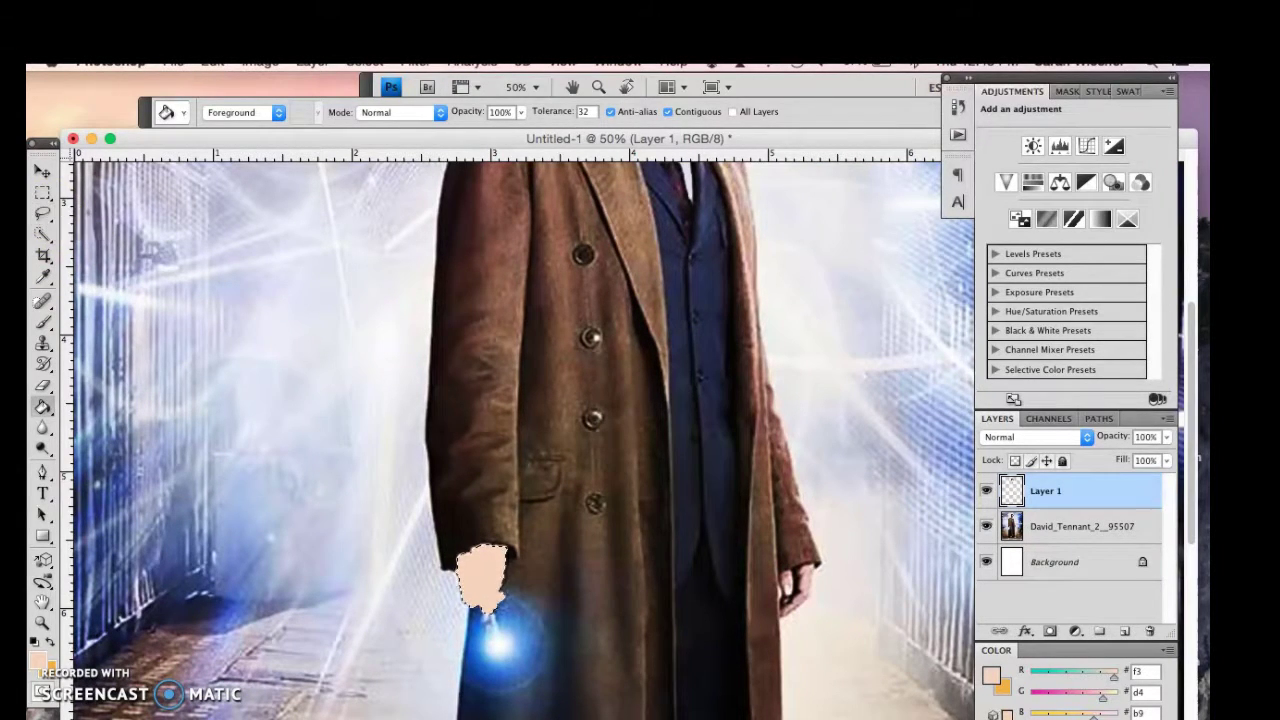
# Select the right hand and fill it with the same beige skin tone on Layer 1.
pyautogui.click(41, 205)
pyautogui.click(43, 233)
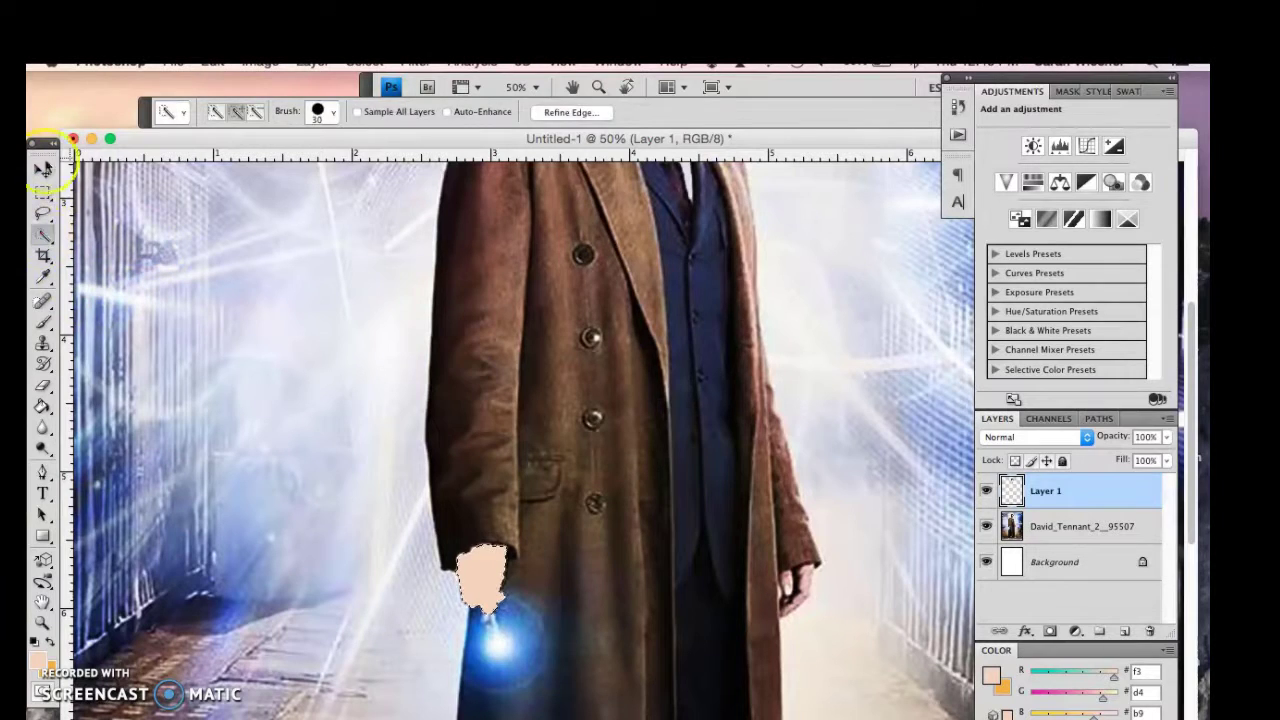
pyautogui.click(1024, 516)
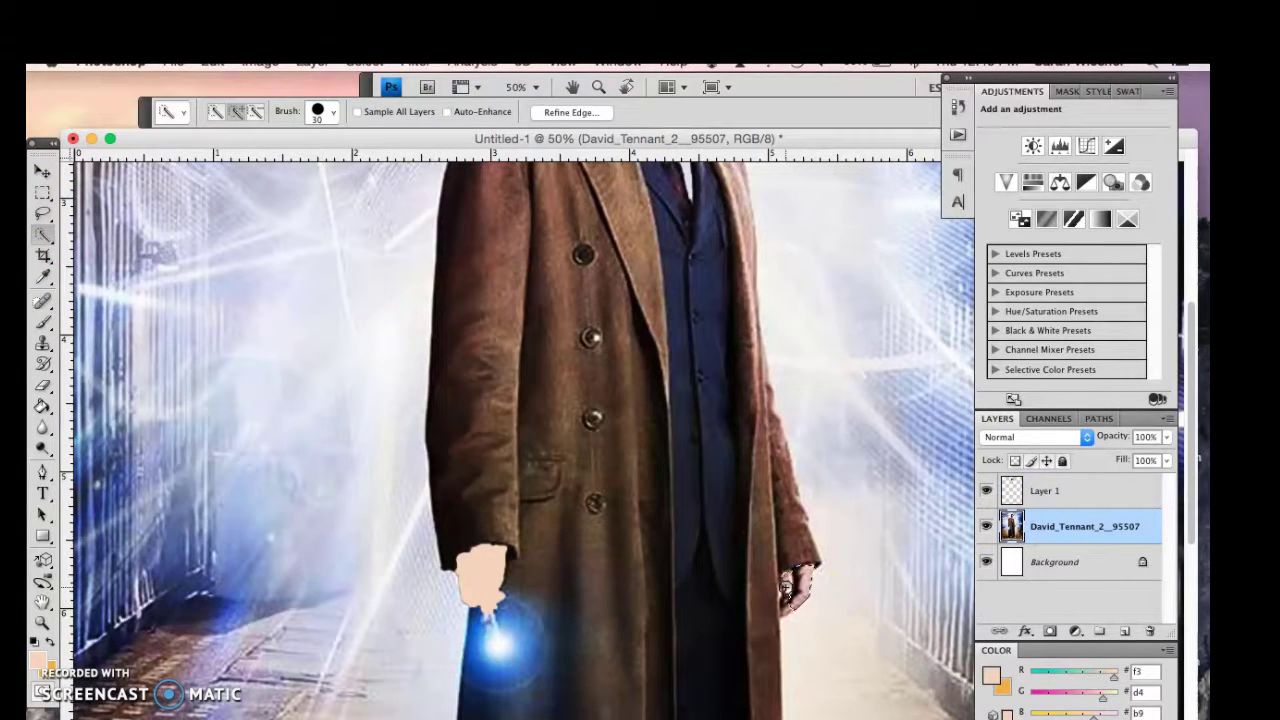
pyautogui.moveTo(790, 604); pyautogui.dragTo(784, 576)
pyautogui.click(1014, 490)
pyautogui.click(800, 578)
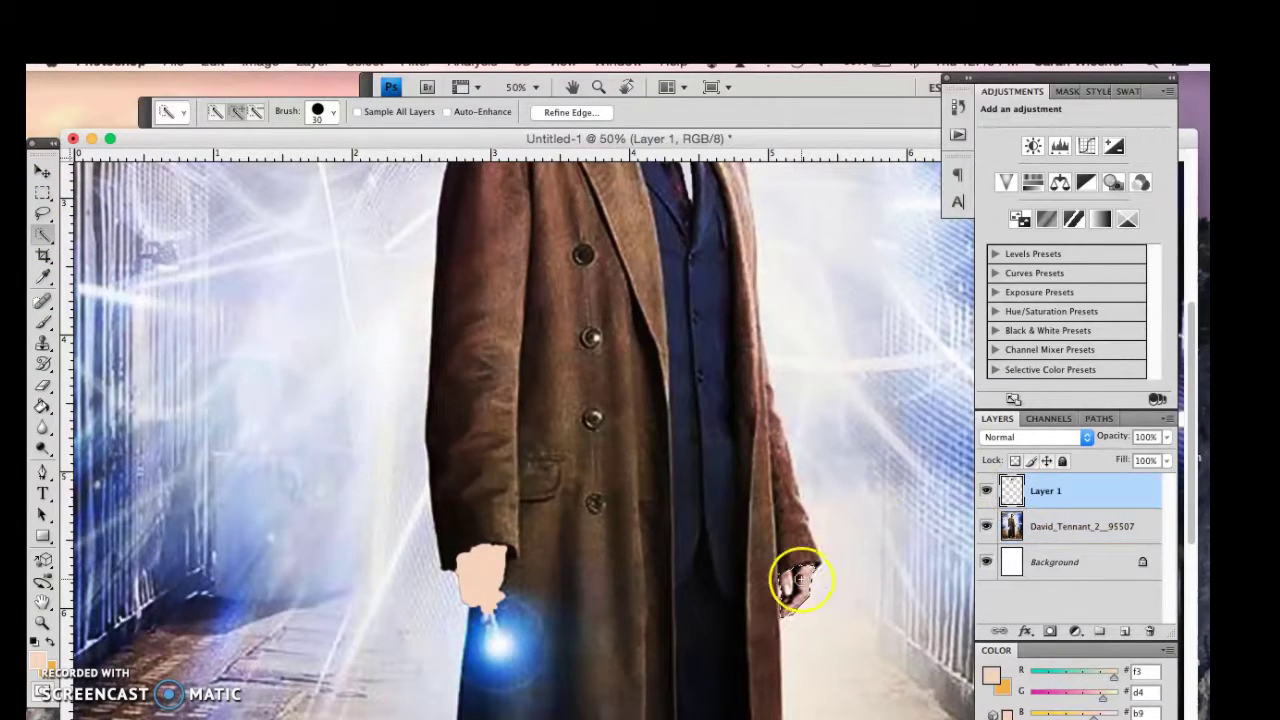
pyautogui.press('g')
pyautogui.click(800, 578)
pyautogui.click(1024, 526)
pyautogui.scroll(1, 760, 540)
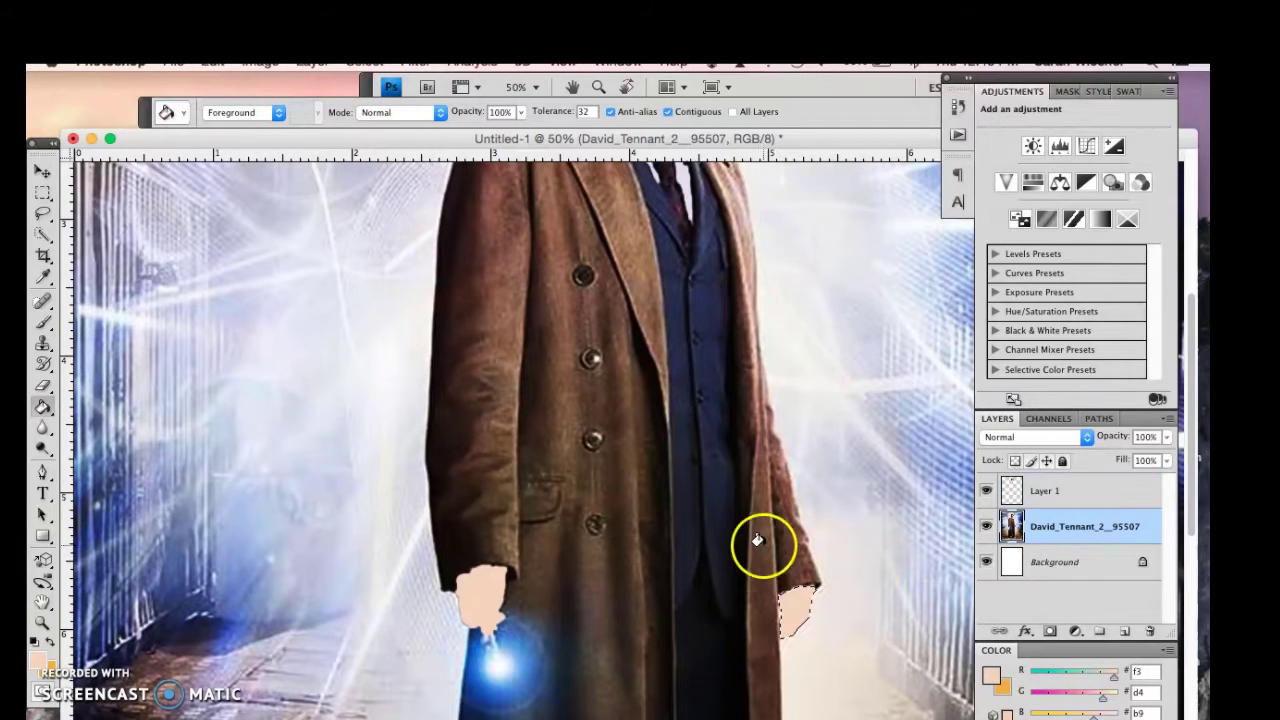
# Select the whole tie with a 15 px Quick Selection brush.
pyautogui.press('w')
pyautogui.scroll(2, 503, 286)
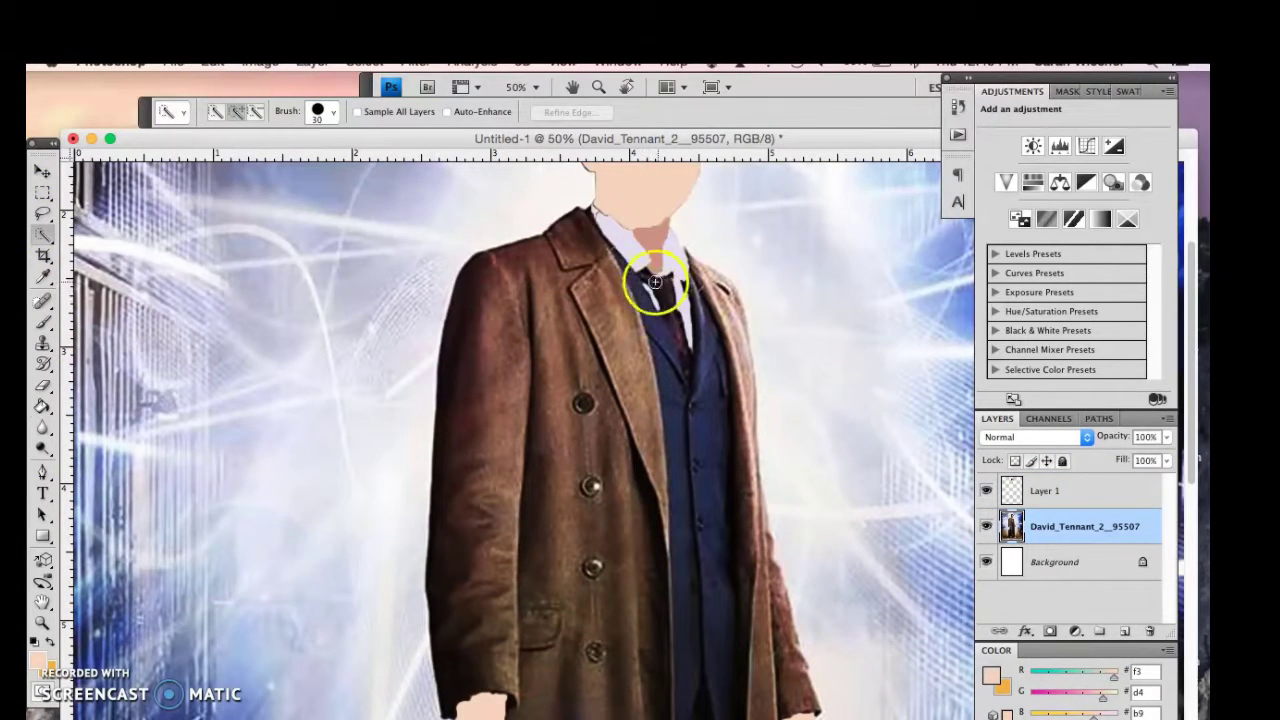
pyautogui.moveTo(682, 344); pyautogui.dragTo(662, 354)
pyautogui.rightClick(443, 194)
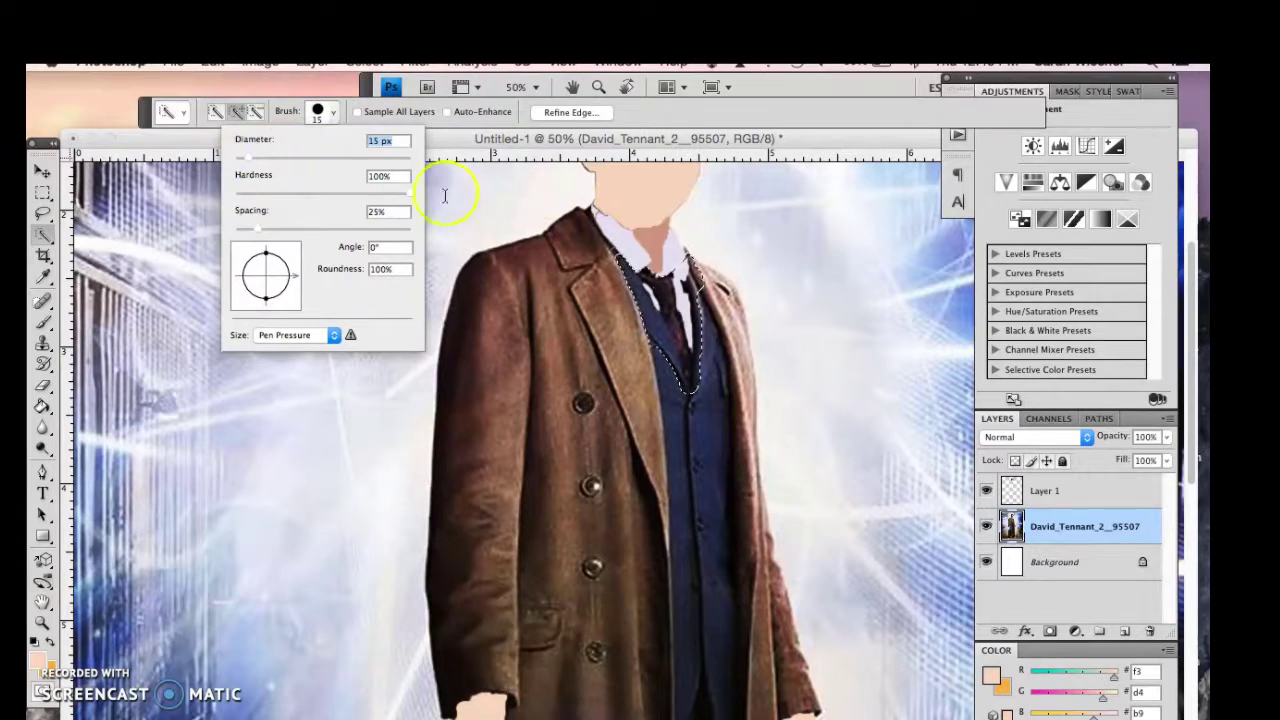
pyautogui.press('Return')
pyautogui.click(653, 297)
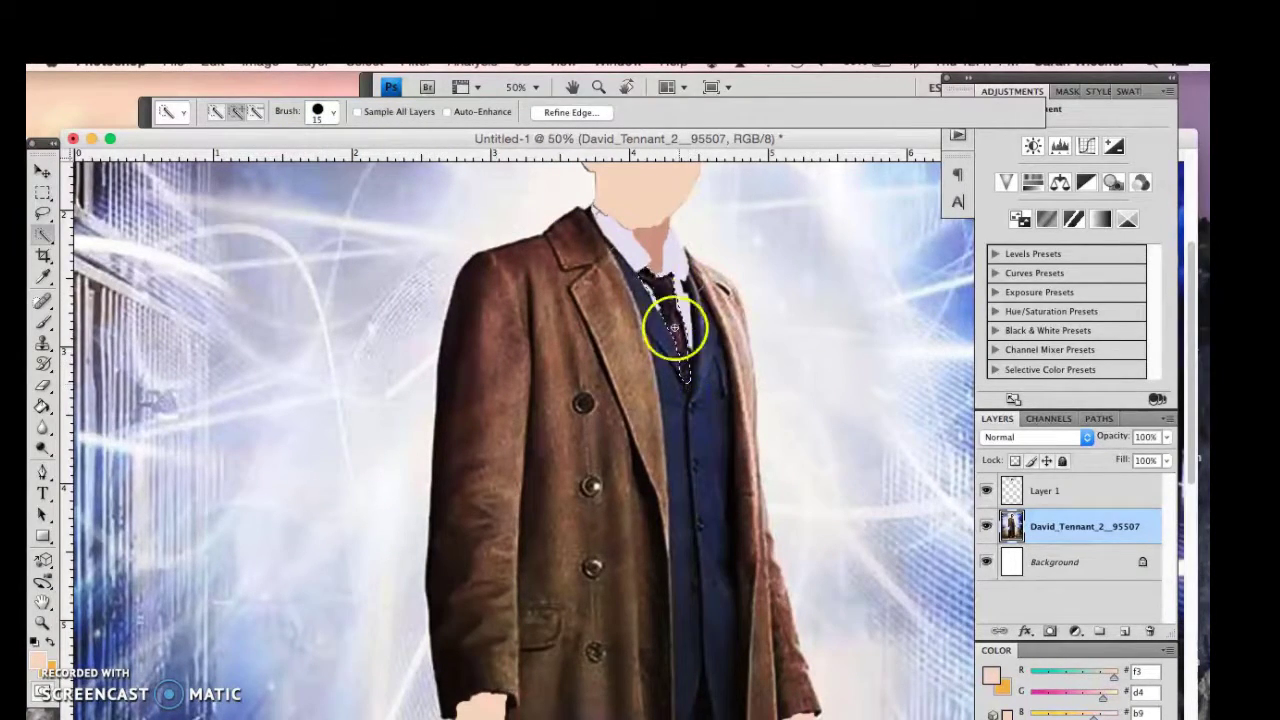
pyautogui.moveTo(673, 352); pyautogui.dragTo(681, 374)
# Sample the dark tie colour and fill the tie flat plum-brown.
pyautogui.click(677, 337)
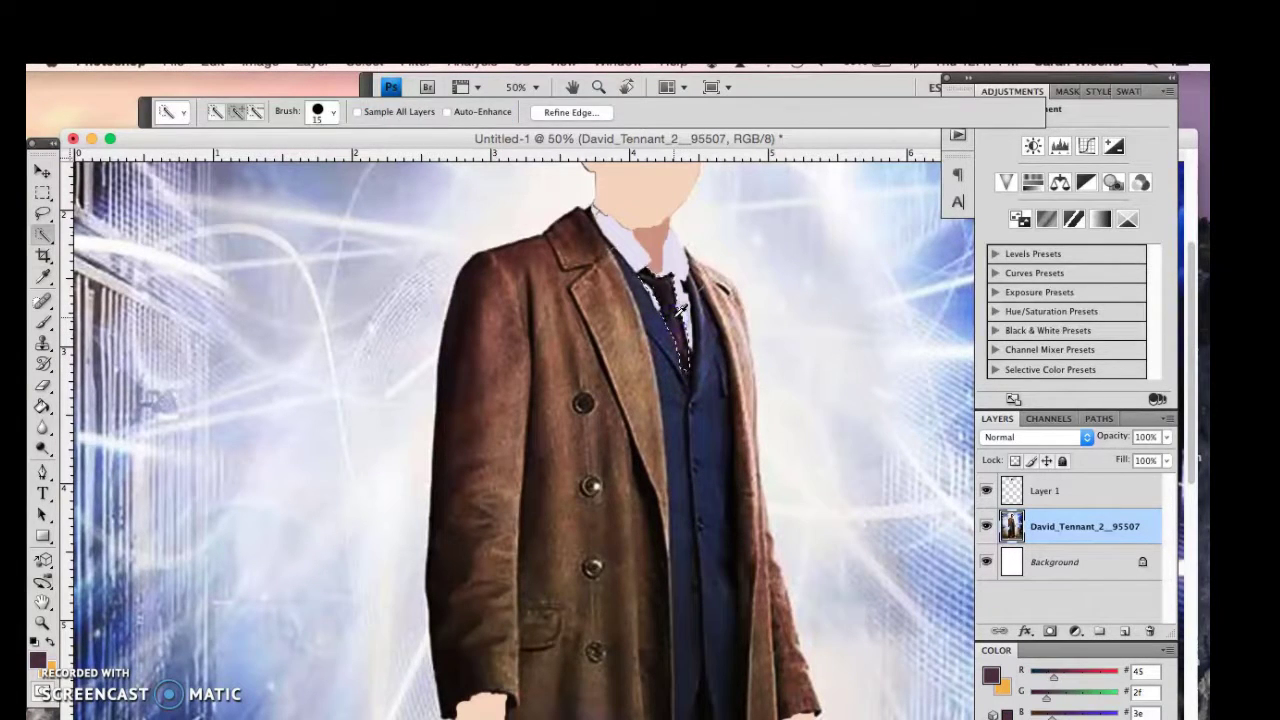
pyautogui.press('g')
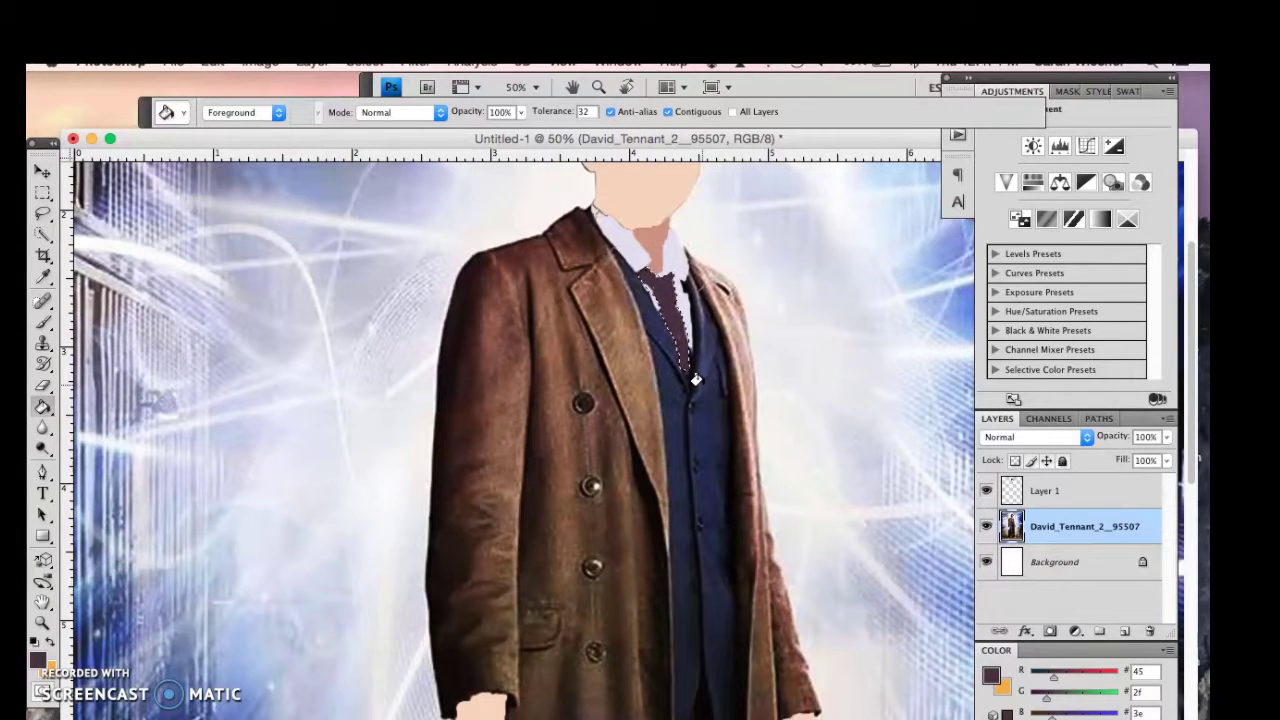
pyautogui.click(676, 352)
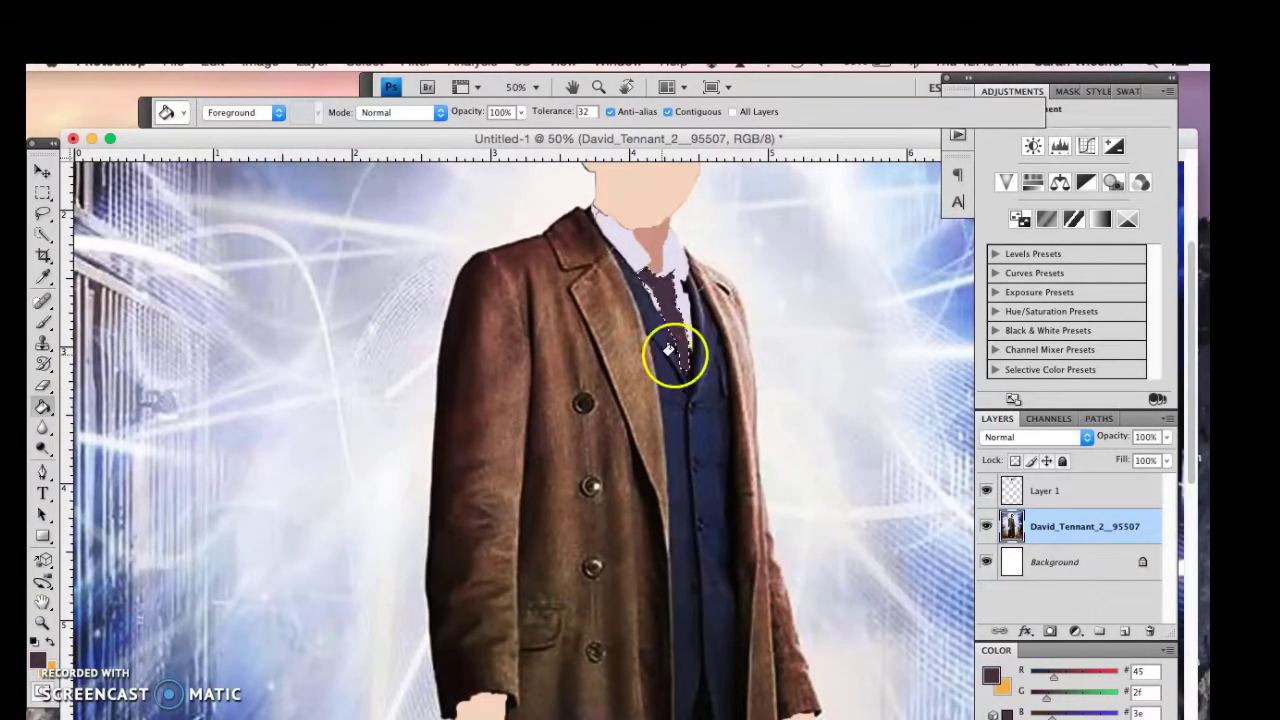
pyautogui.click(43, 233)
# Discard the unwanted coat selection and start selecting the lower waistcoat.
pyautogui.moveTo(606, 223); pyautogui.dragTo(579, 500)
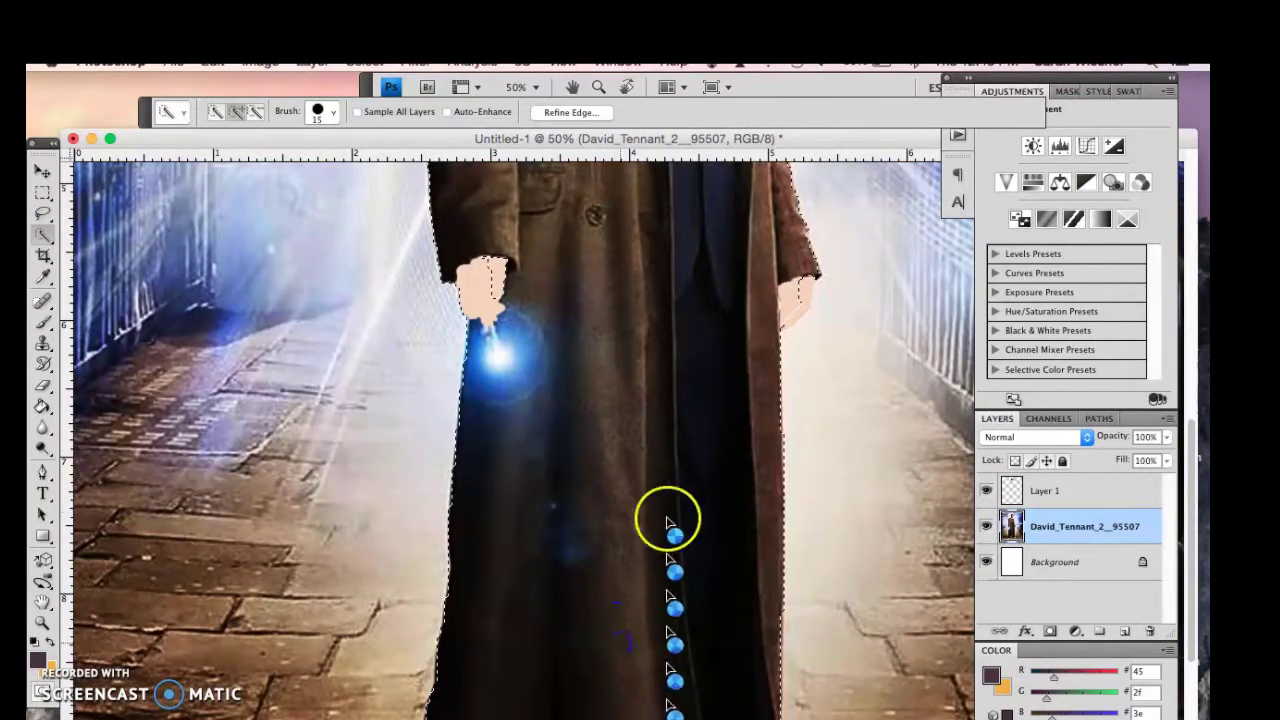
pyautogui.hotkey('ctrl', 'd')
pyautogui.press('m')
pyautogui.press('w')
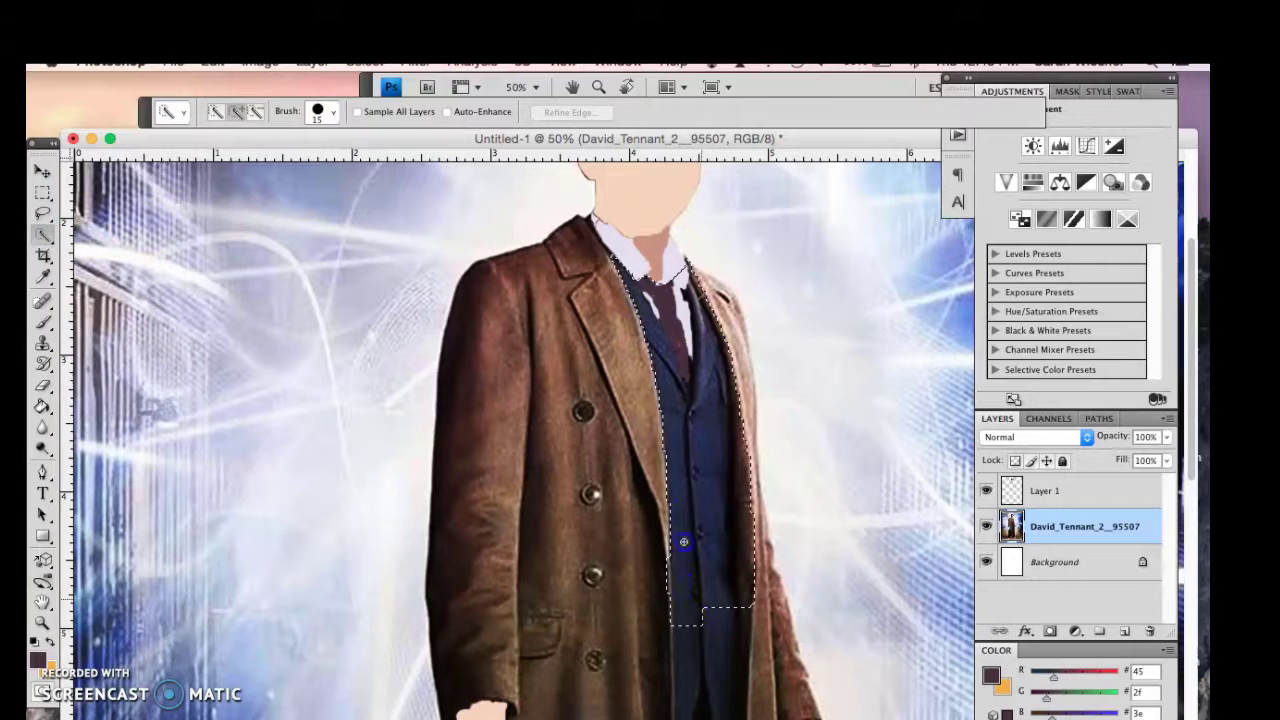
pyautogui.scroll(-5, 684, 541)
pyautogui.click(712, 428)
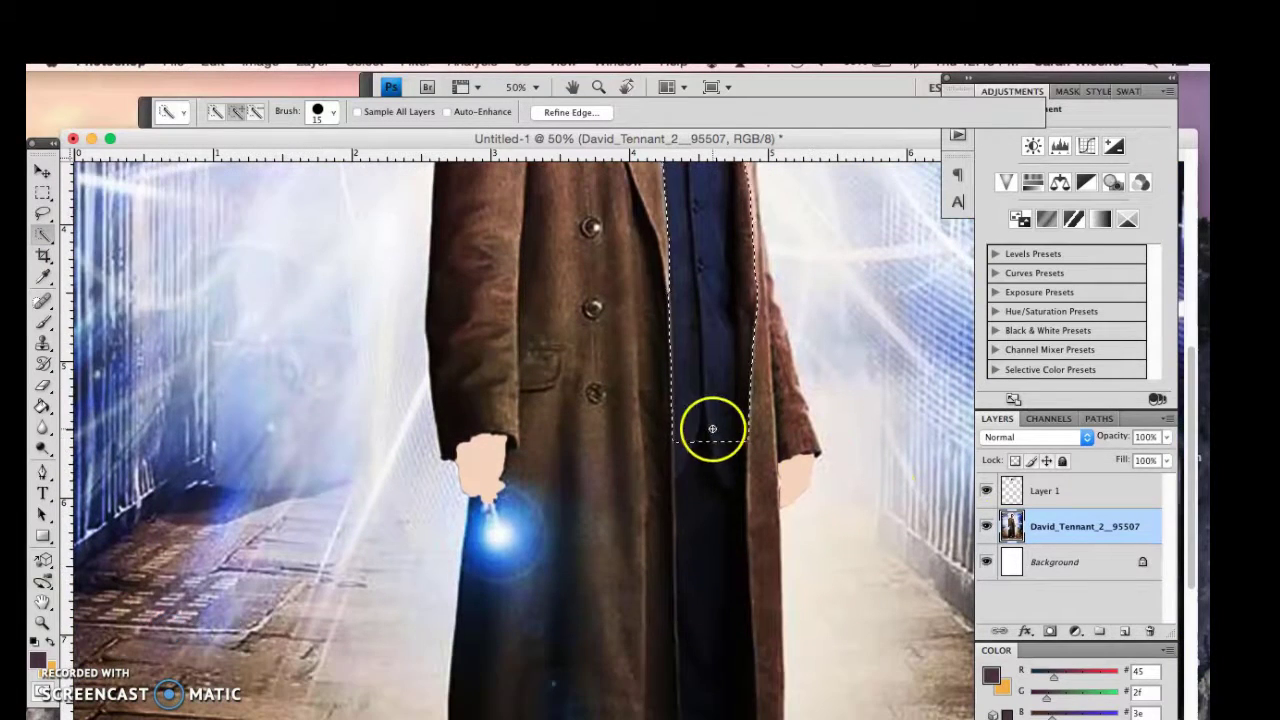
pyautogui.moveTo(698, 410)
pyautogui.mouseDown()
pyautogui.moveTo(686, 443)
pyautogui.moveTo(725, 443)
pyautogui.moveTo(669, 466)
pyautogui.mouseUp()
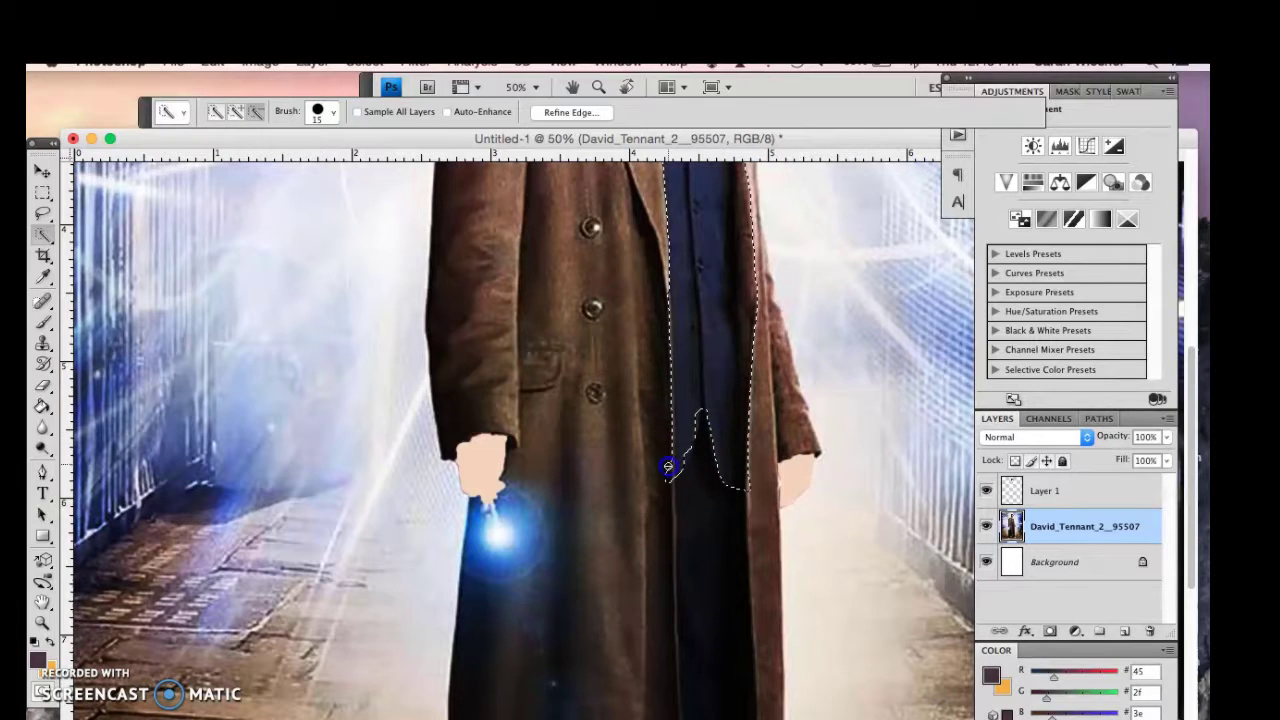
# Extend the waistcoat selection up to the collar and down its right side to the tips.
pyautogui.scroll(2, 700, 380)
pyautogui.scroll(2, 757, 291)
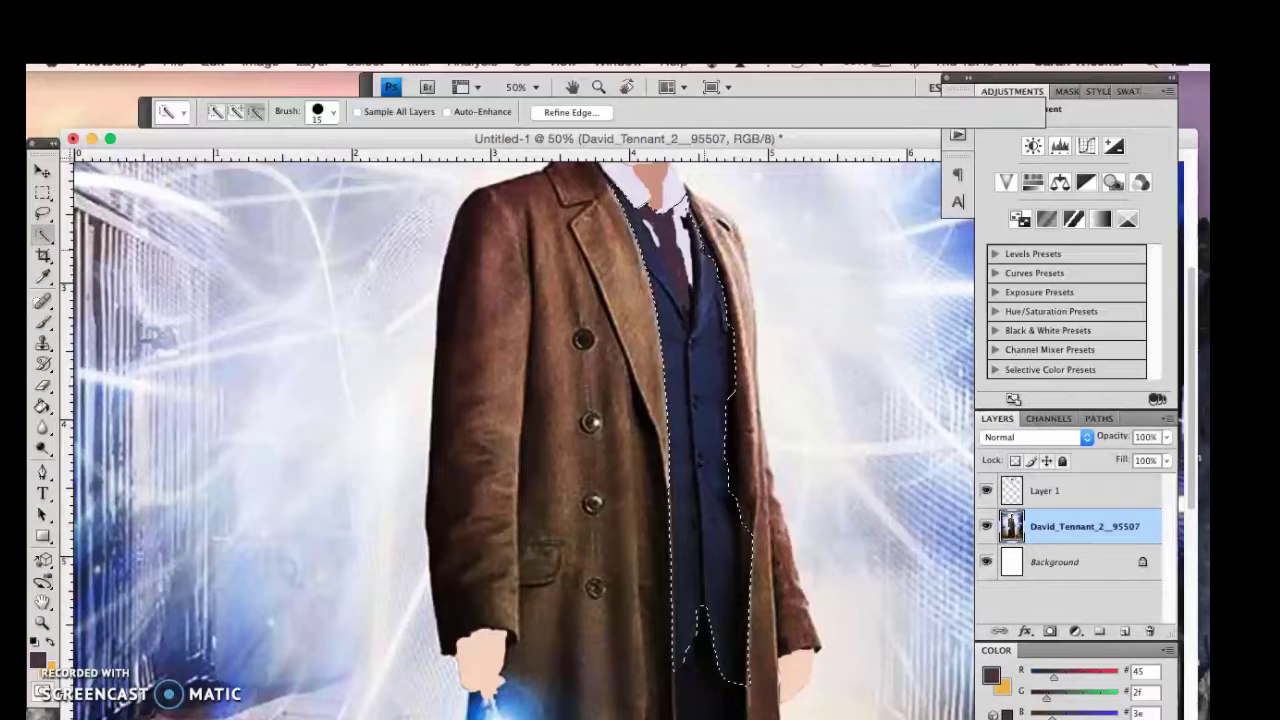
pyautogui.moveTo(652, 223); pyautogui.dragTo(689, 250)
pyautogui.click(700, 251)
pyautogui.click(714, 374)
pyautogui.moveTo(714, 374)
pyautogui.mouseDown()
pyautogui.moveTo(745, 583)
pyautogui.moveTo(737, 663)
pyautogui.mouseUp()
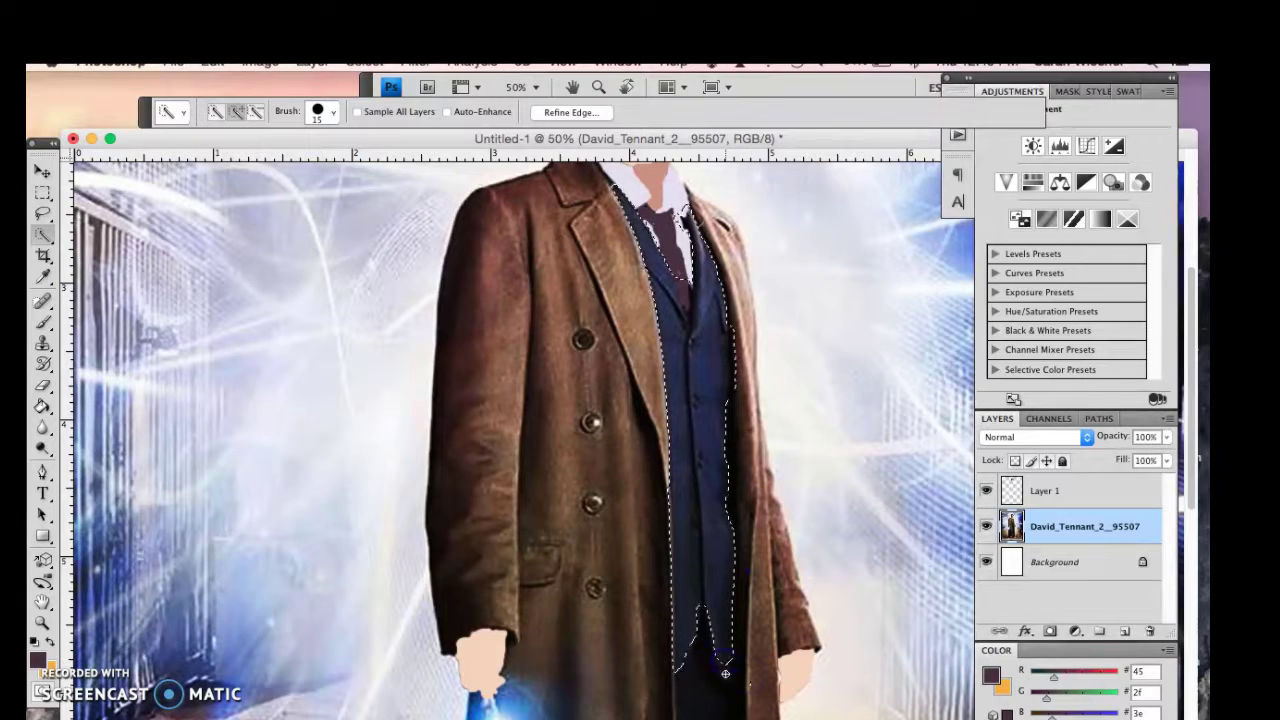
pyautogui.click(737, 389)
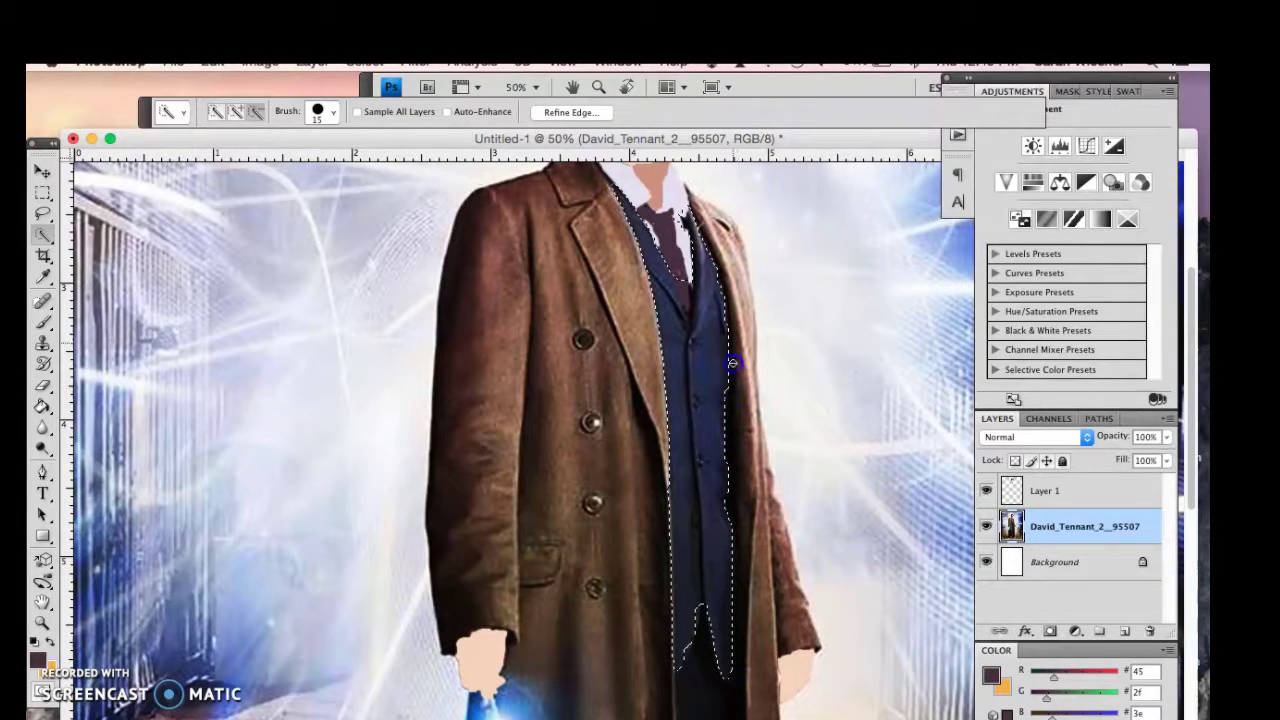
# Fill the waistcoat with its sampled navy on Layer 1, then undo that fill.
pyautogui.press('i')
pyautogui.click(708, 425)
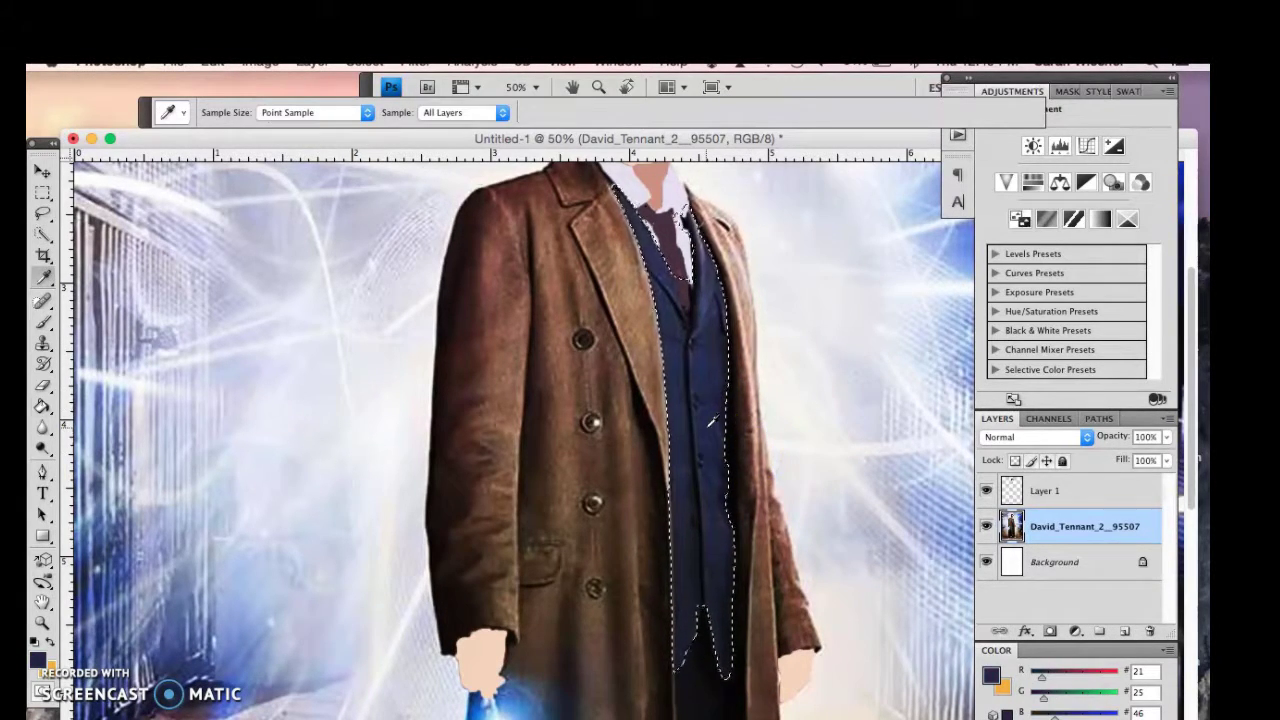
pyautogui.press('g')
pyautogui.click(1045, 490)
pyautogui.click(697, 318)
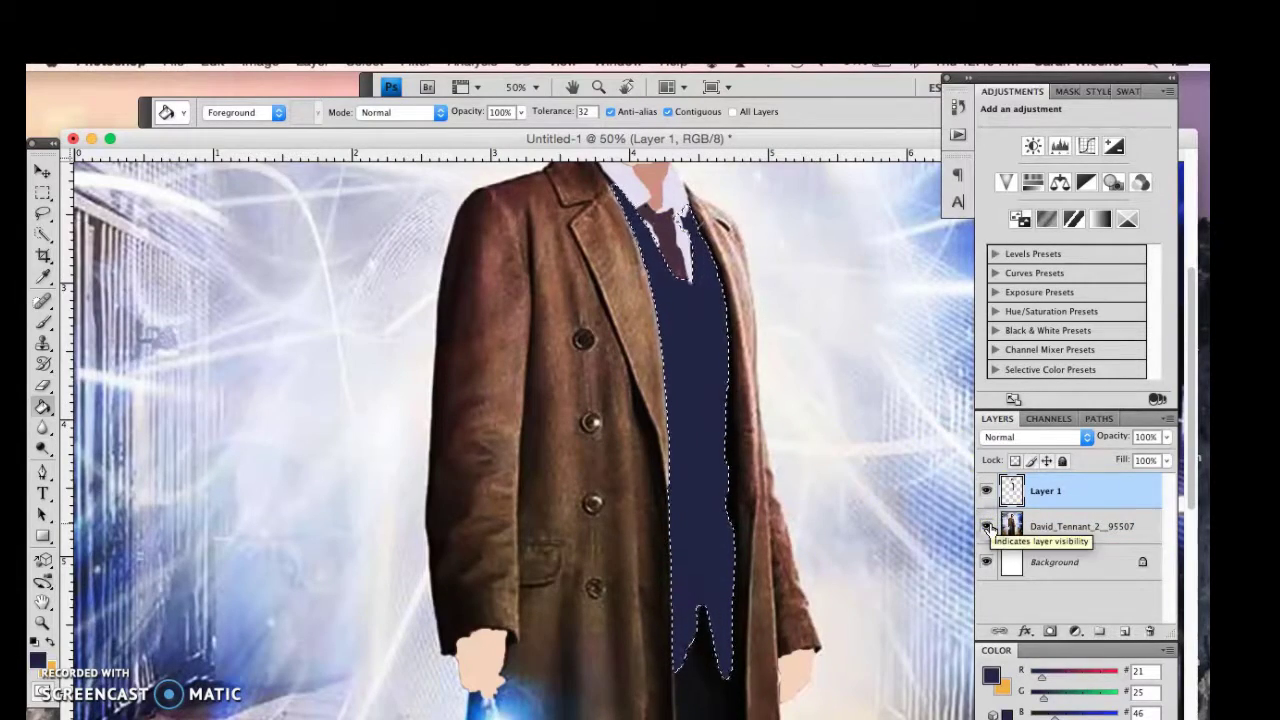
pyautogui.hotkey('ctrl', 'z')
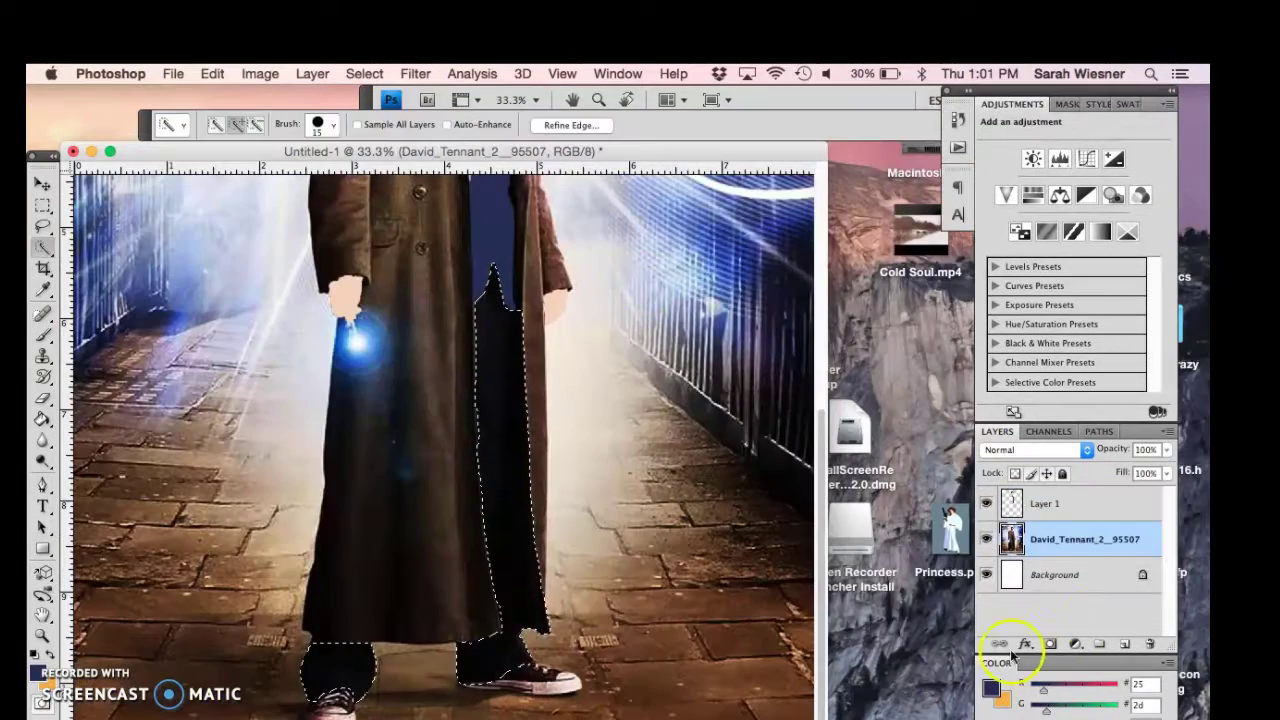
# Fill the selected trousers and shoes flat black on Layer 1, then show all layers again.
pyautogui.press('i')
pyautogui.press('g')
pyautogui.click(395, 560)
pyautogui.keyDown('alt'); pyautogui.click(986, 504); pyautogui.keyUp('alt')
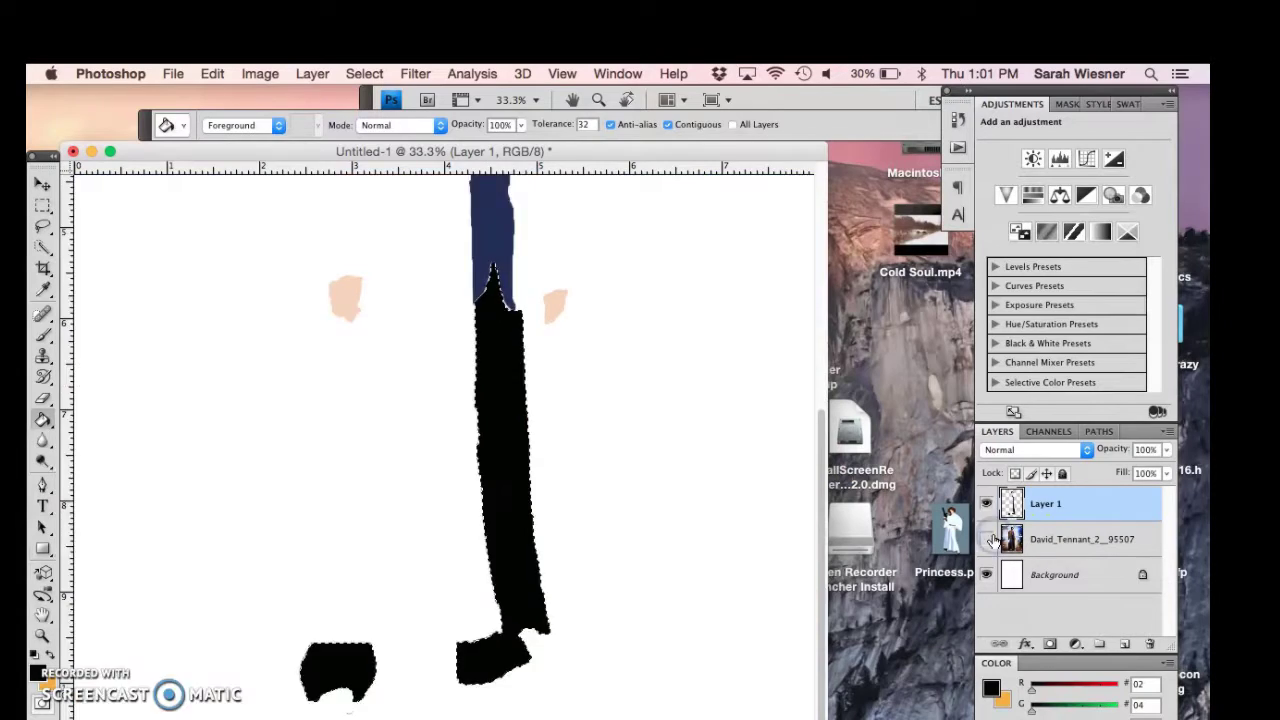
pyautogui.click(43, 245)
# Clear the stray selection and select the coat on the original photo layer.
pyautogui.moveTo(323, 371); pyautogui.dragTo(420, 230)
pyautogui.click(1085, 539)
pyautogui.click(43, 205)
pyautogui.hotkey('ctrl', 'd')
pyautogui.click(50, 248)
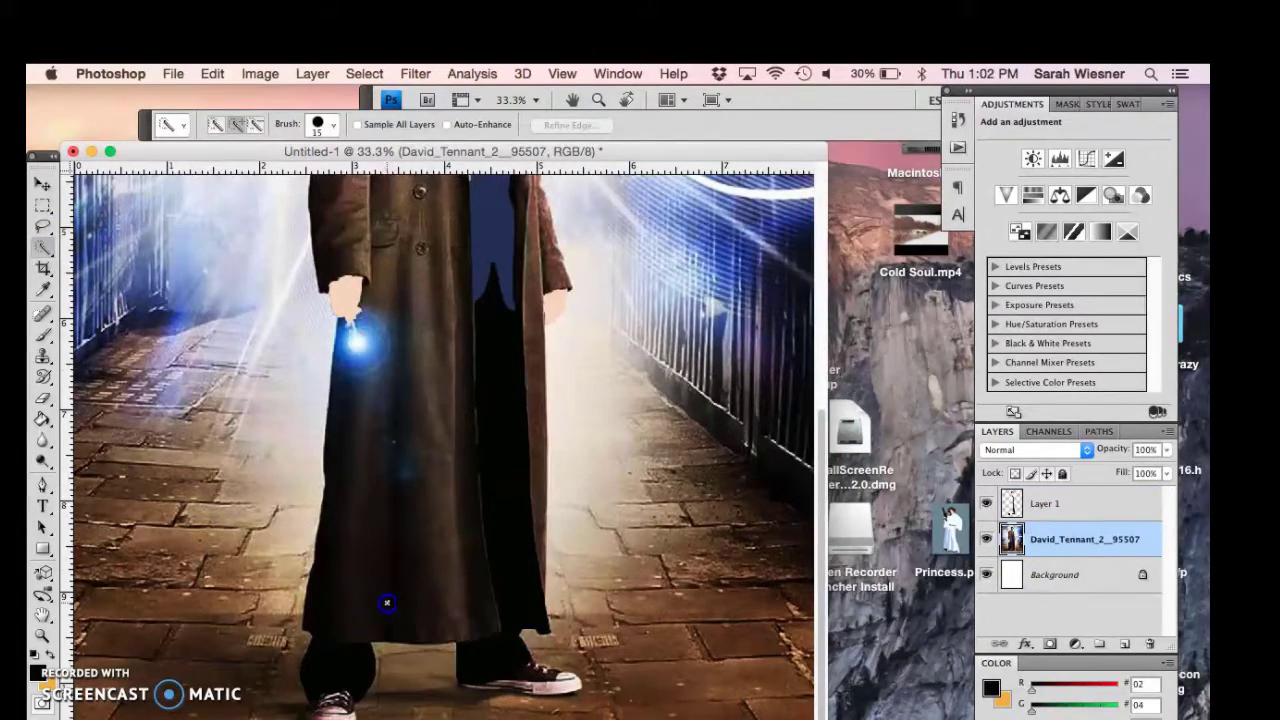
pyautogui.scroll(5, 414, 371)
pyautogui.moveTo(414, 371); pyautogui.dragTo(360, 410)
pyautogui.scroll(-1, 400, 460)
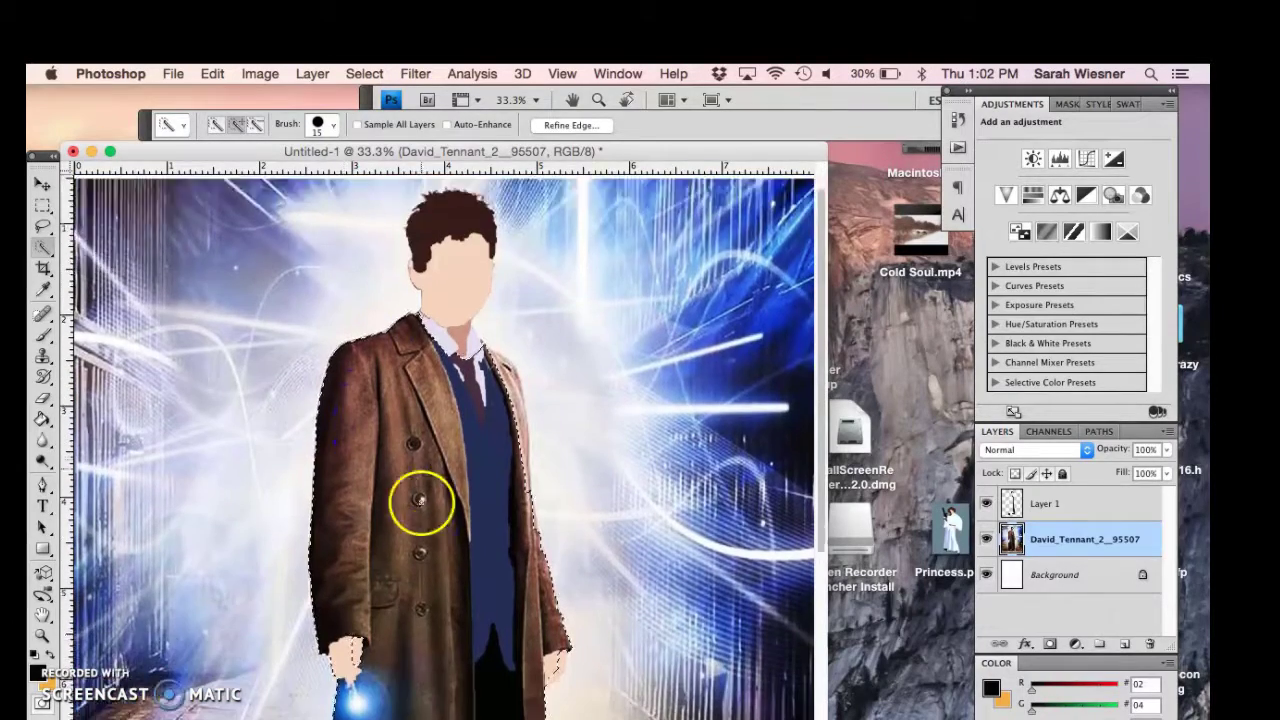
pyautogui.scroll(-3, 423, 500)
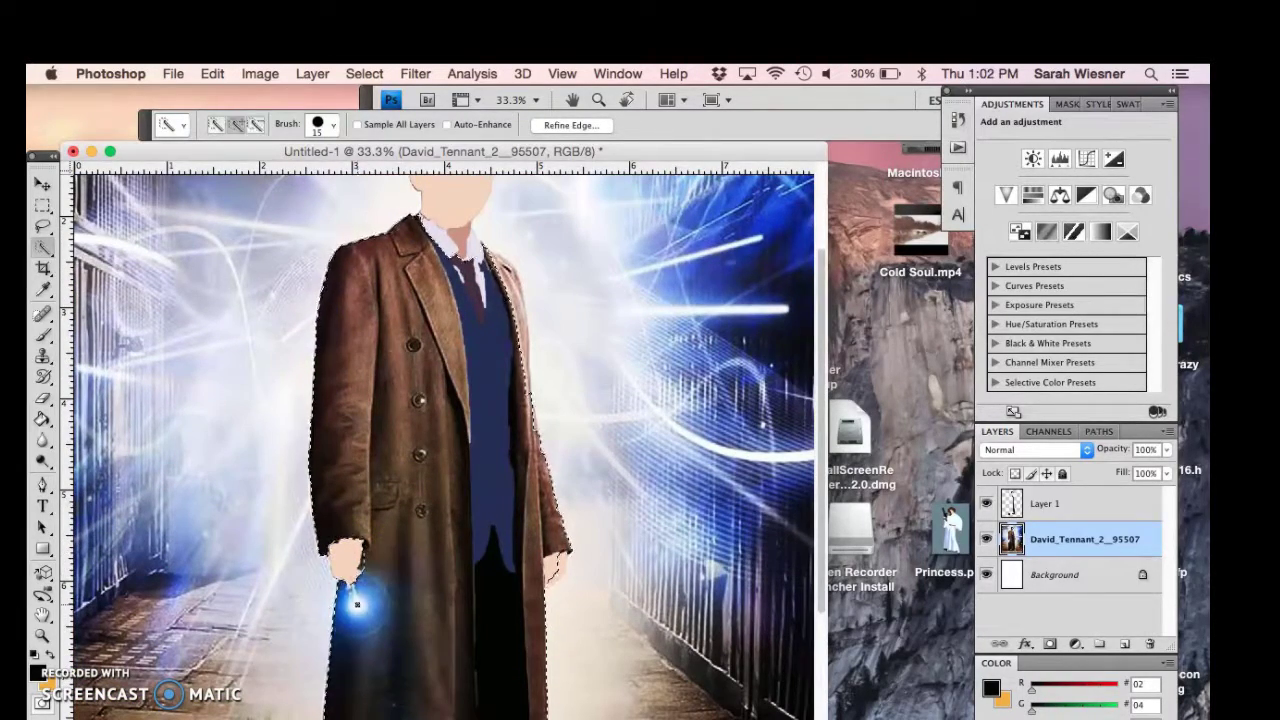
pyautogui.scroll(-4, 346, 590)
pyautogui.scroll(-2, 335, 630)
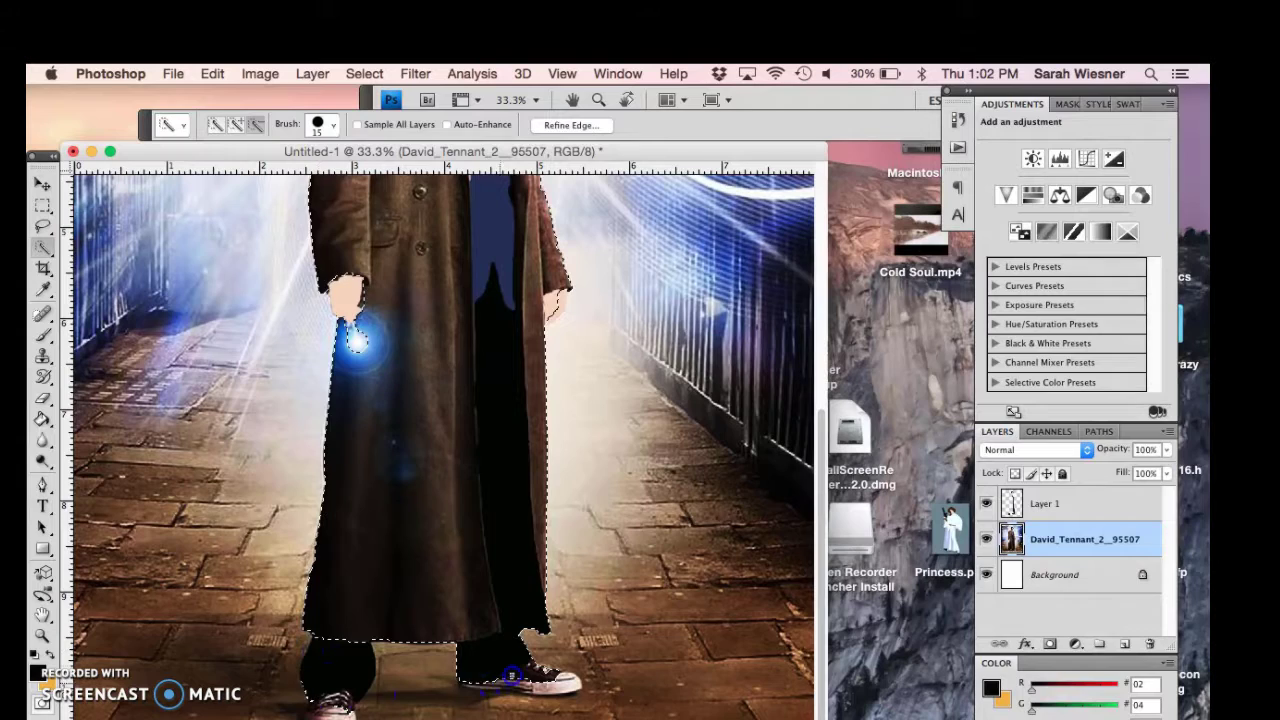
pyautogui.scroll(3, 551, 423)
pyautogui.scroll(2, 548, 441)
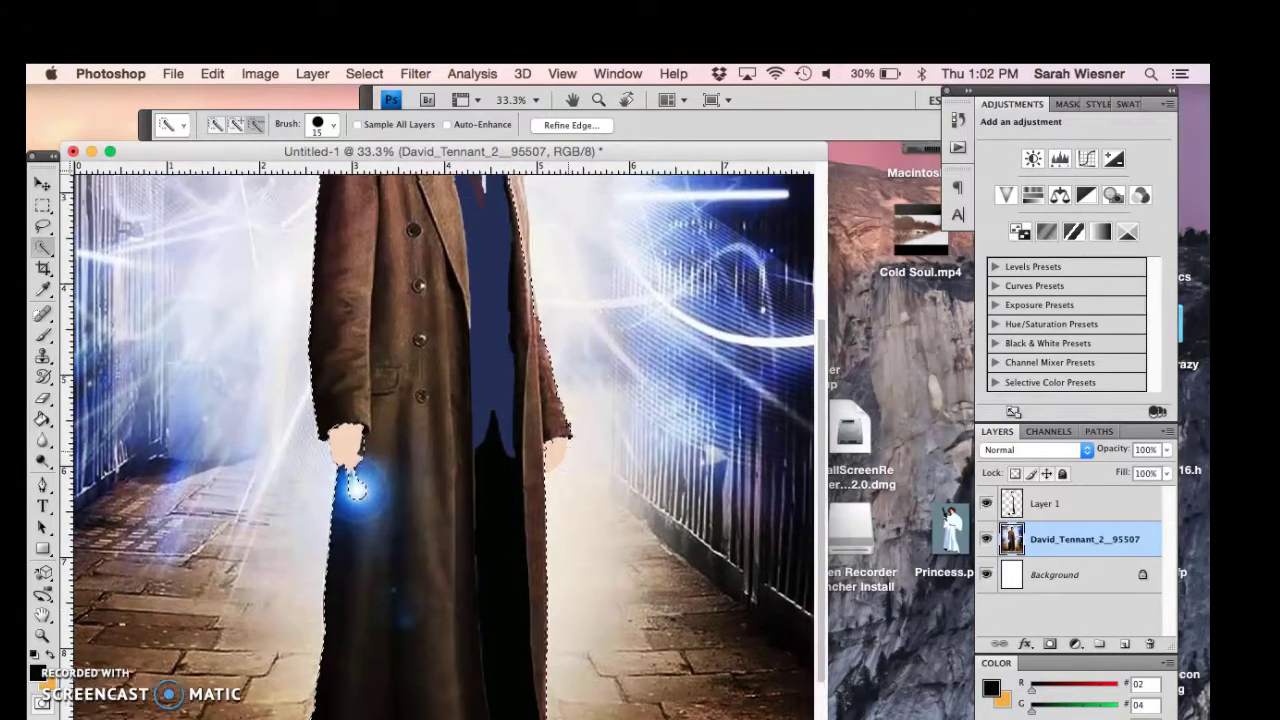
pyautogui.scroll(3, 530, 425)
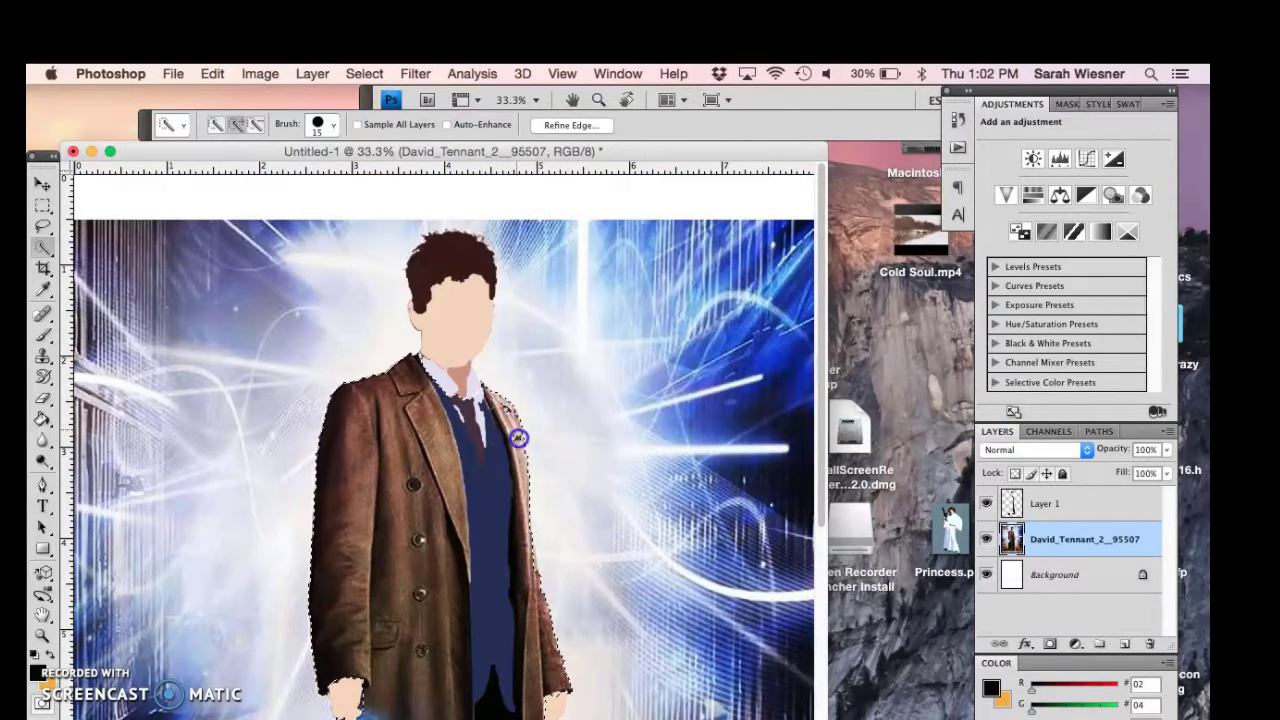
pyautogui.scroll(-4, 408, 414)
pyautogui.scroll(2, 401, 350)
# Sample the coat's brown, fill the coat flat brown, and deselect.
pyautogui.press('i')
pyautogui.click(403, 318)
pyautogui.press('g')
pyautogui.hotkey('alt', ']')
pyautogui.click(437, 390)
pyautogui.hotkey('ctrl', 'd')
# Select the coat collar area with the Magic Wand.
pyautogui.click(45, 224)
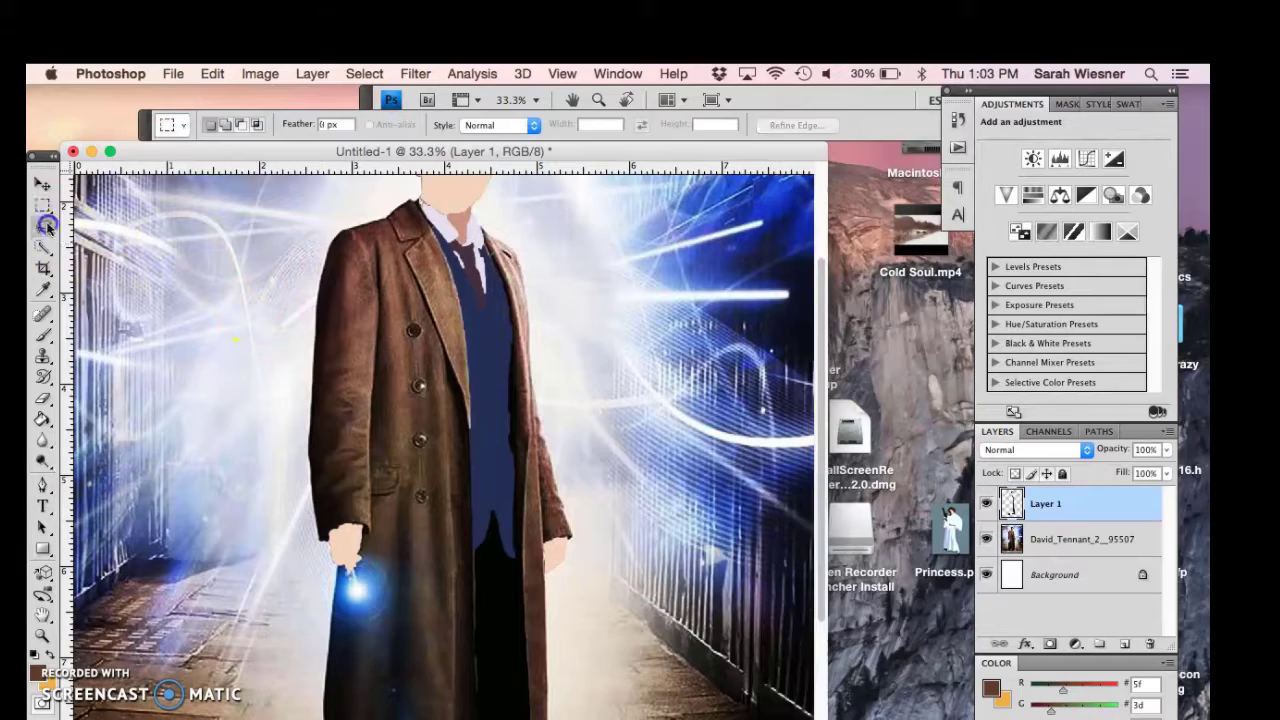
pyautogui.press('w')
pyautogui.moveTo(406, 340); pyautogui.dragTo(410, 205)
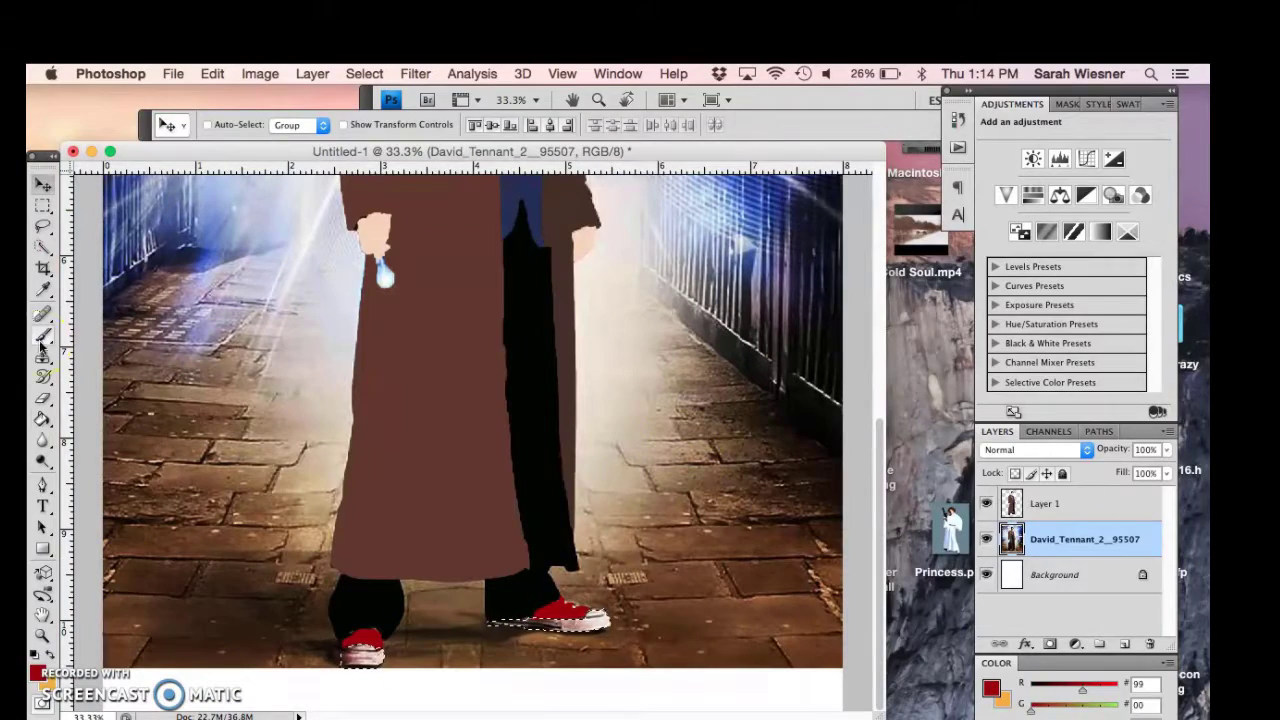
# Sample the shoe white and paint both soles flat white on Layer 1, then select the Background layer.
pyautogui.click(42, 336)
pyautogui.click(1045, 503)
pyautogui.keyDown('alt'); pyautogui.click(598, 615); pyautogui.keyUp('alt')
pyautogui.moveTo(598, 615); pyautogui.dragTo(603, 617)
pyautogui.press('g')
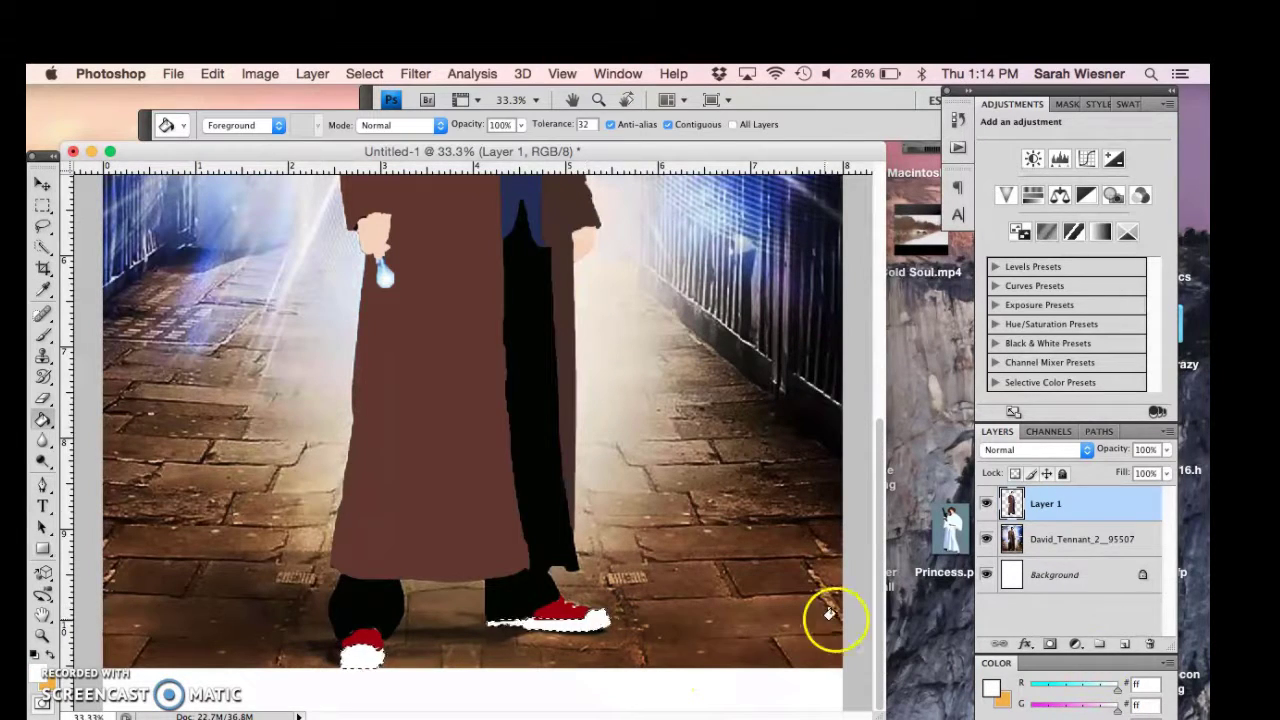
pyautogui.press('super+minus')
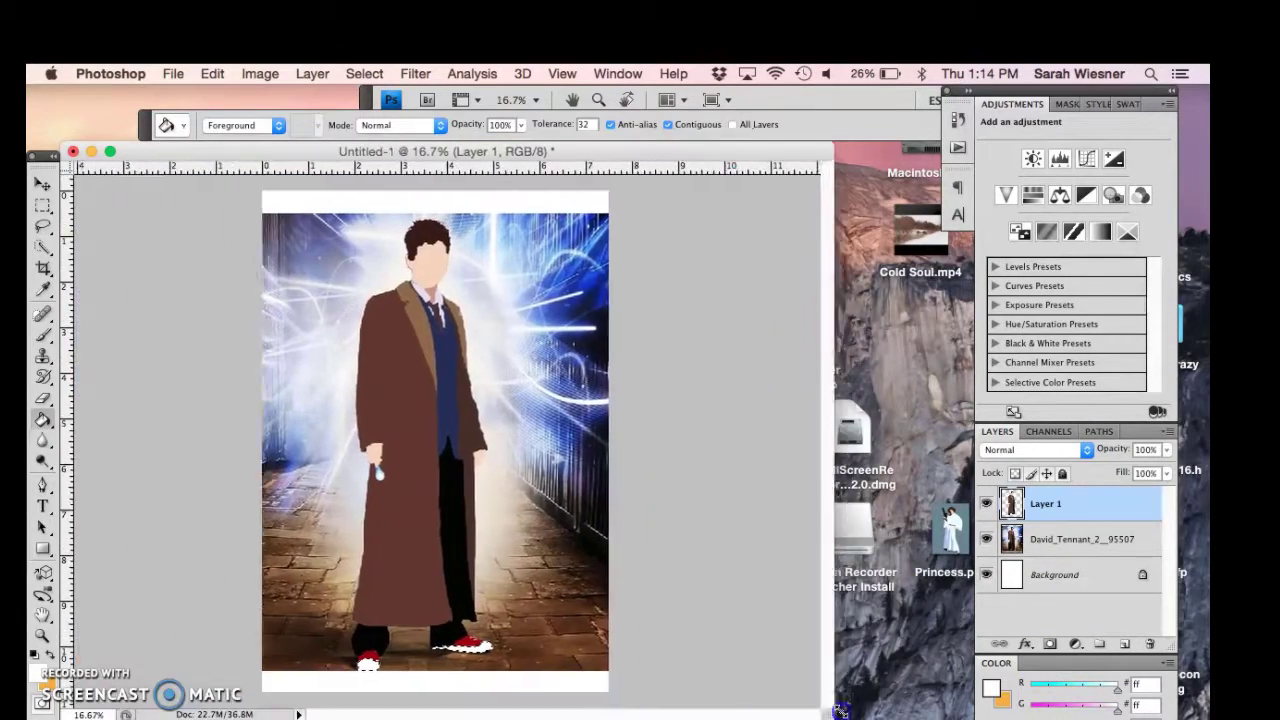
pyautogui.click(986, 539)
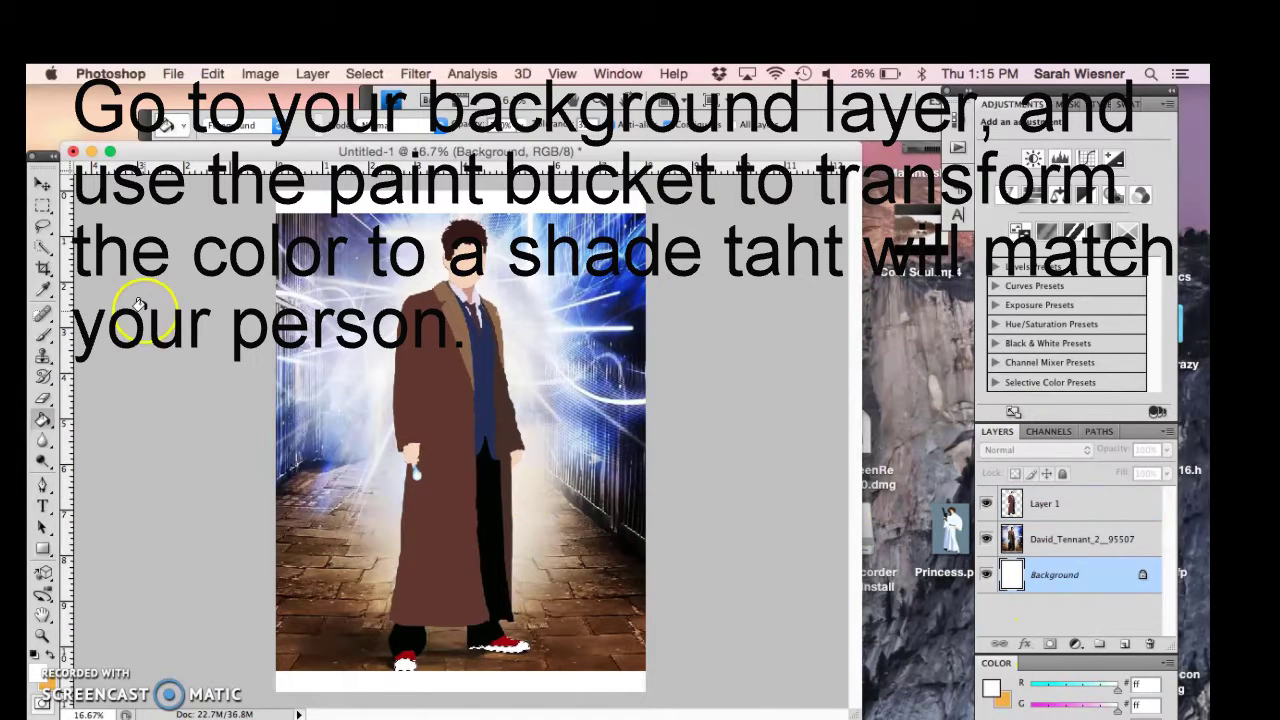
# Hide the photo layer and fill the Background with a light blue sampled from the glow.
pyautogui.press('i')
pyautogui.click(575, 320)
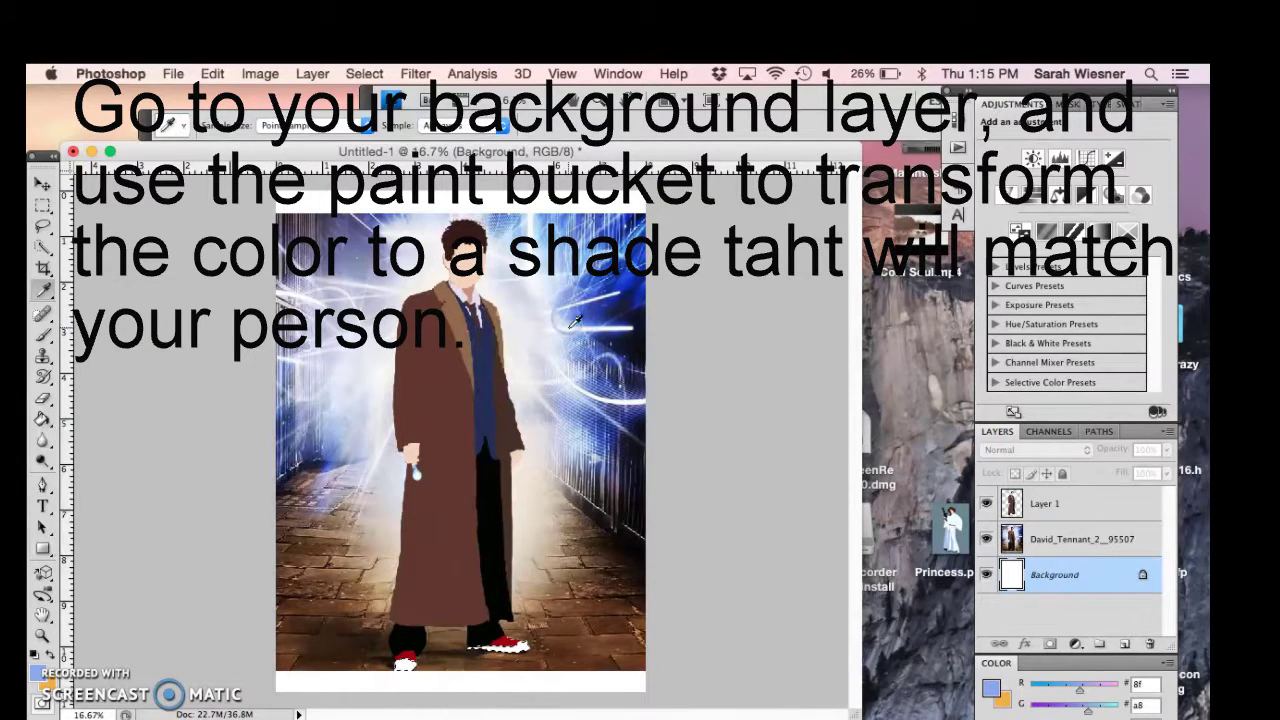
pyautogui.press('g')
pyautogui.click(560, 497)
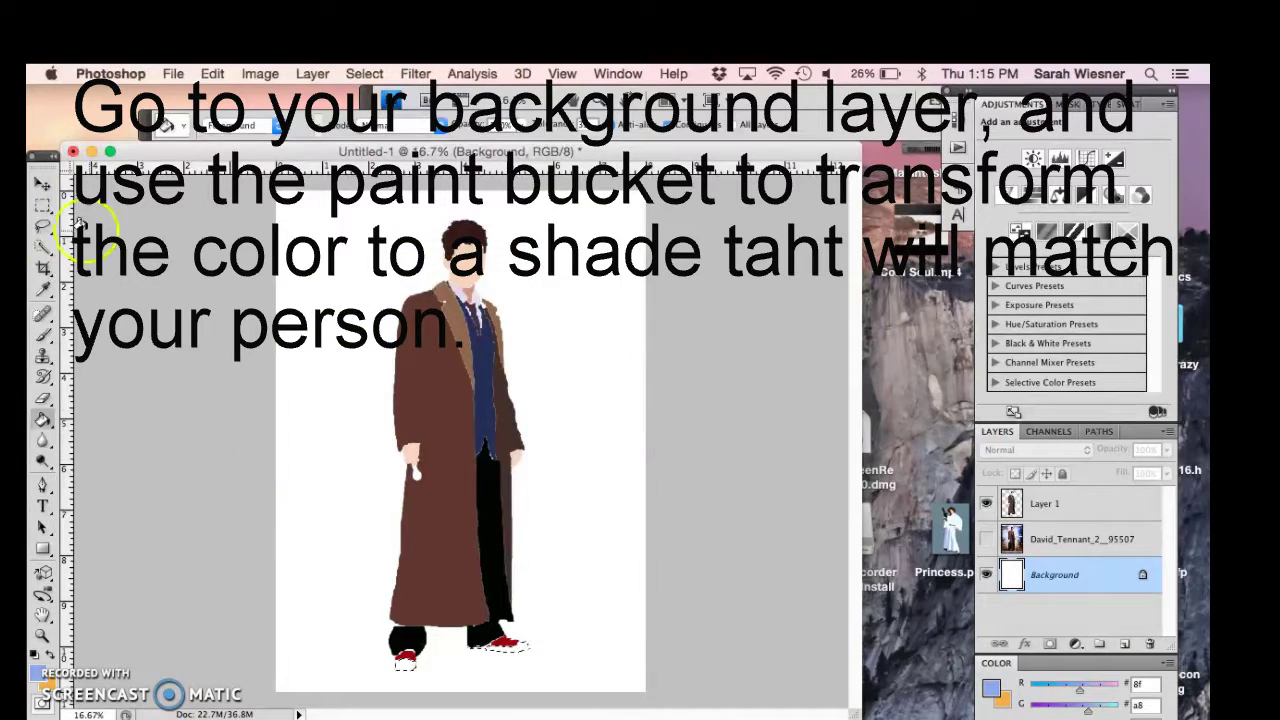
pyautogui.click(596, 430)
pyautogui.press('super+equal')
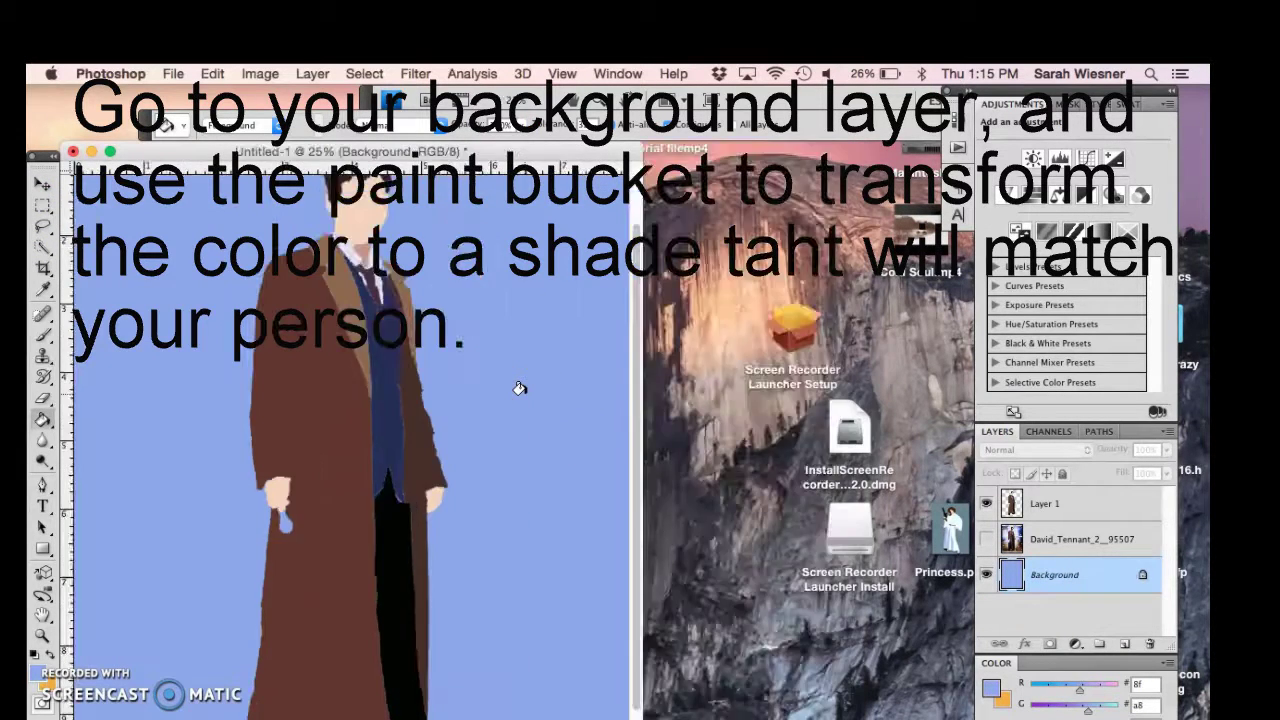
# Sample black from the dark trousers and switch to the Brush tool.
pyautogui.press('i')
pyautogui.click(489, 384)
pyautogui.press('b')
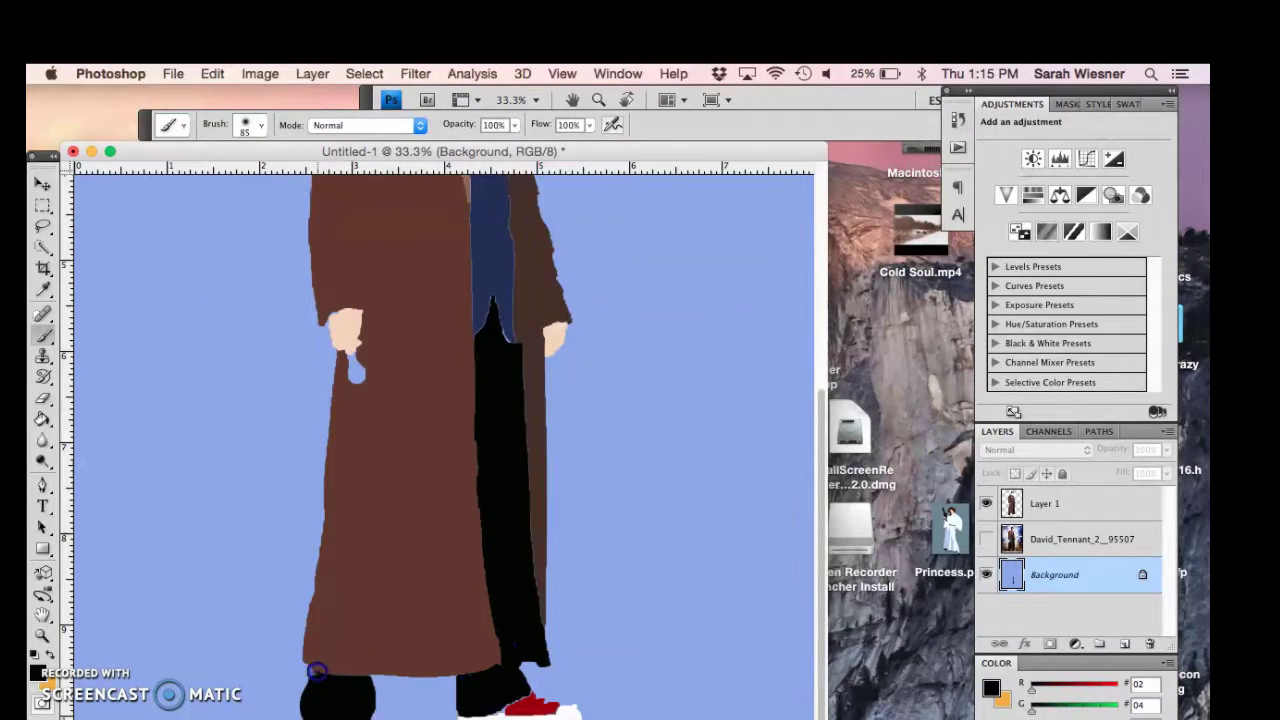
# Set the brush to 88 px and paint navy over the gap beside the tie.
pyautogui.click(258, 125)
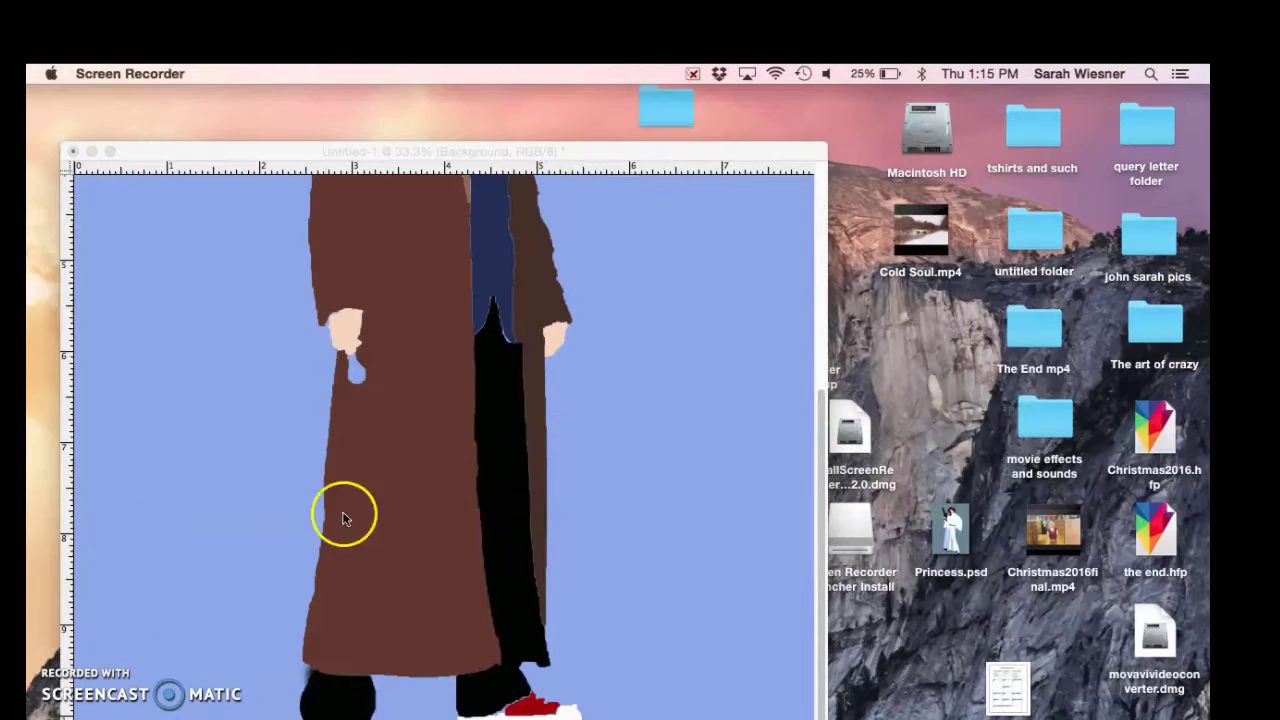
pyautogui.click(450, 494)
pyautogui.click(468, 329)
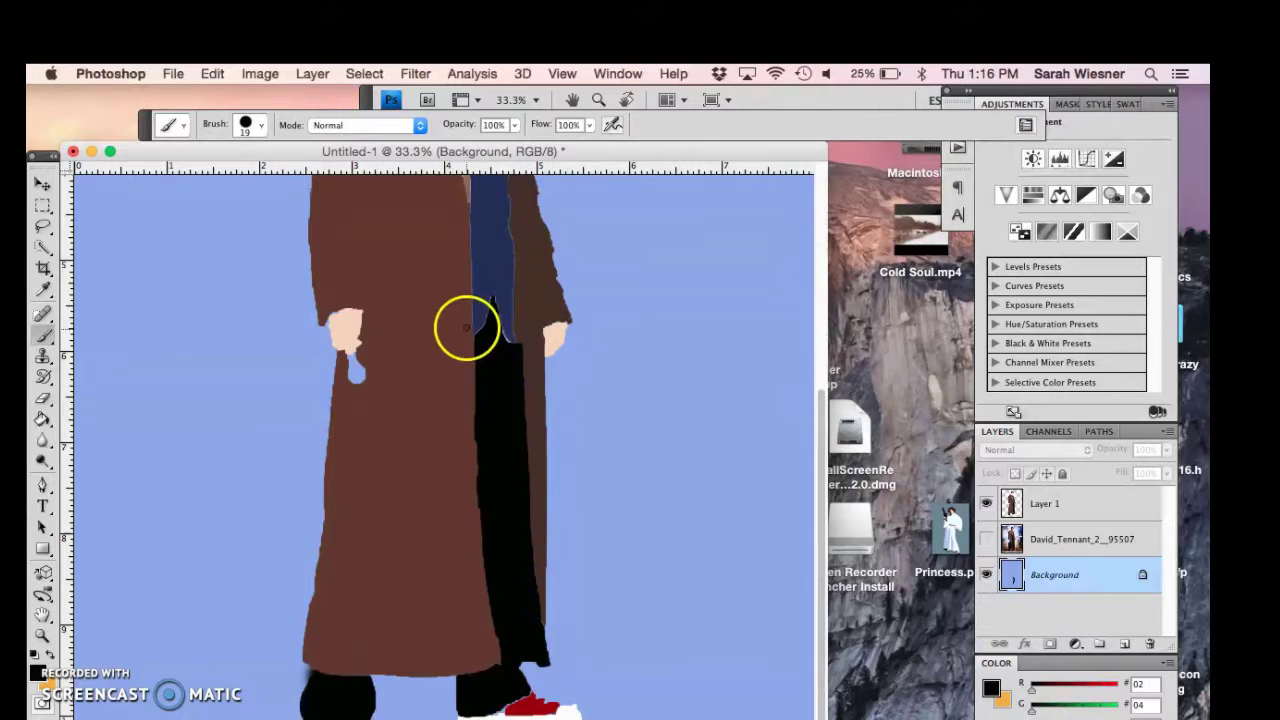
pyautogui.click(258, 125)
pyautogui.click(137, 177)
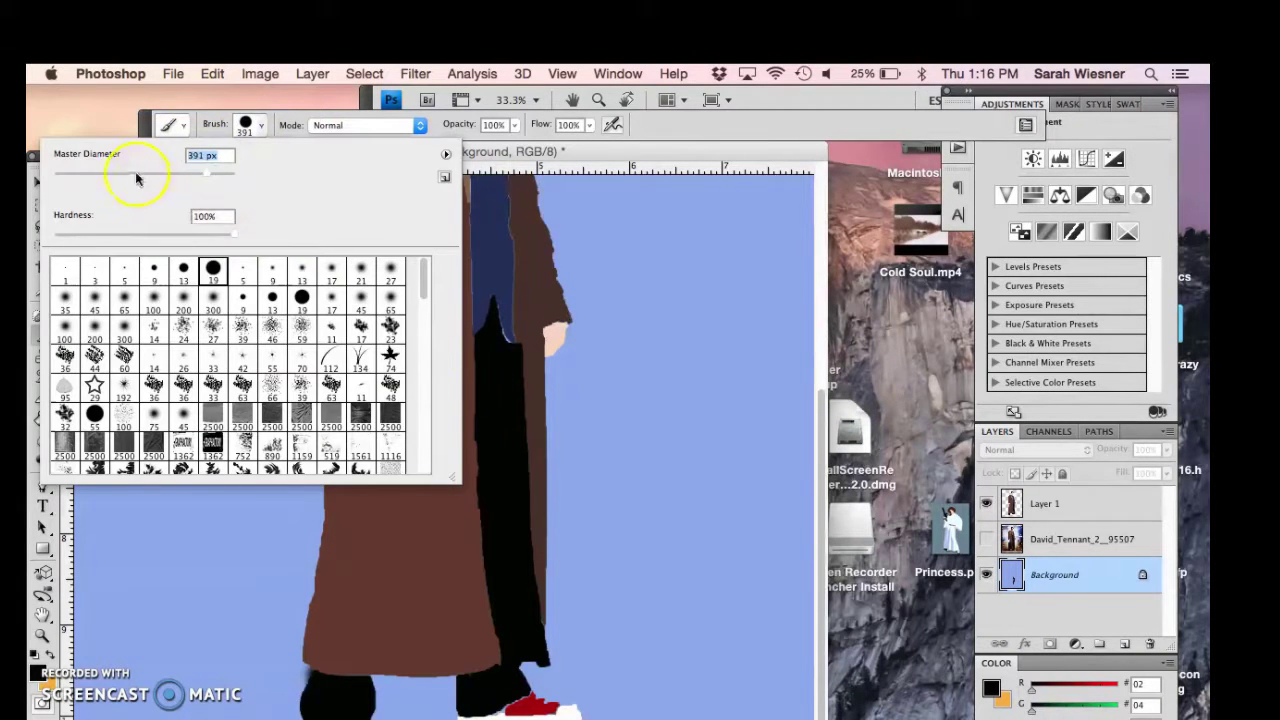
pyautogui.click(487, 675)
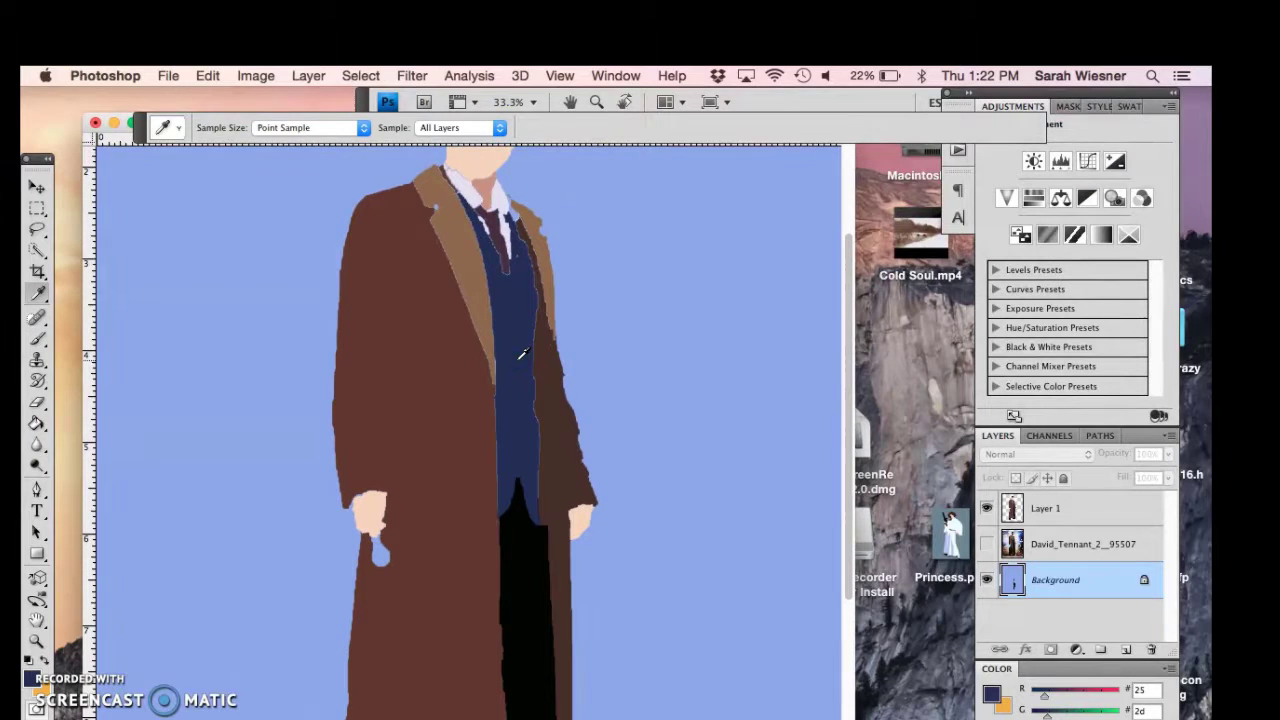
pyautogui.keyDown('alt'); pyautogui.click(494, 451); pyautogui.keyUp('alt')
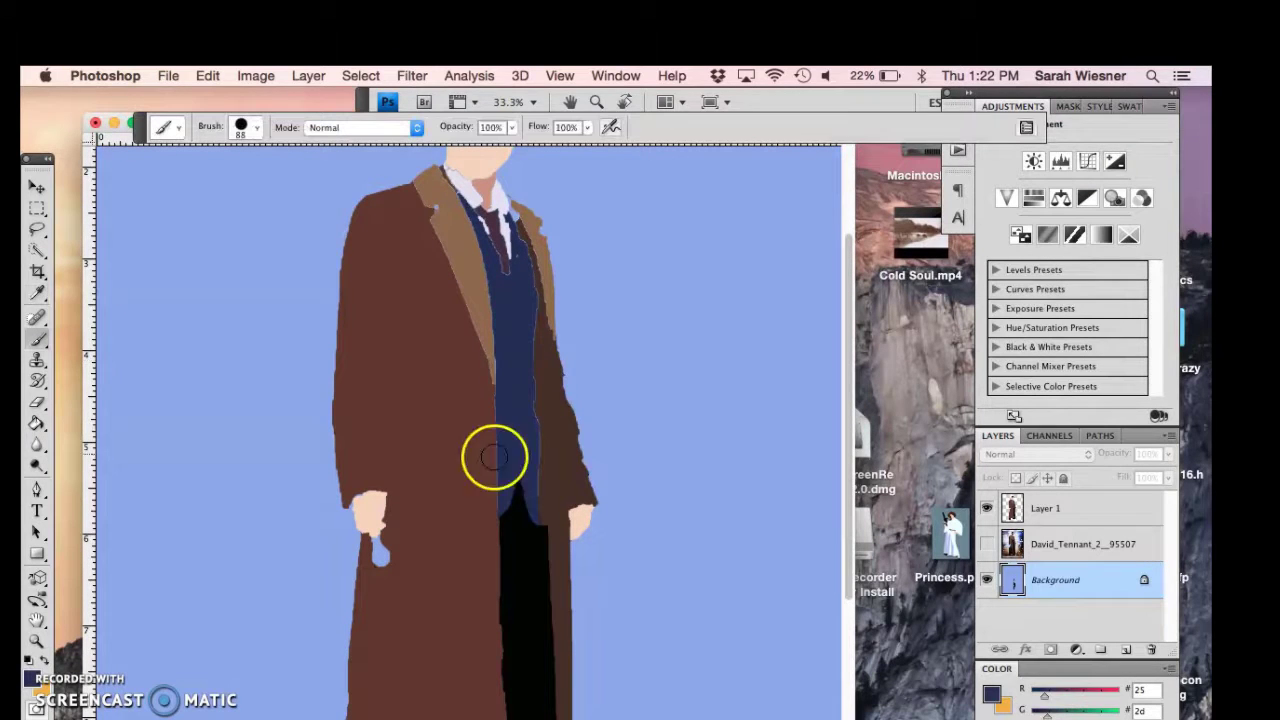
pyautogui.moveTo(457, 200); pyautogui.dragTo(486, 237)
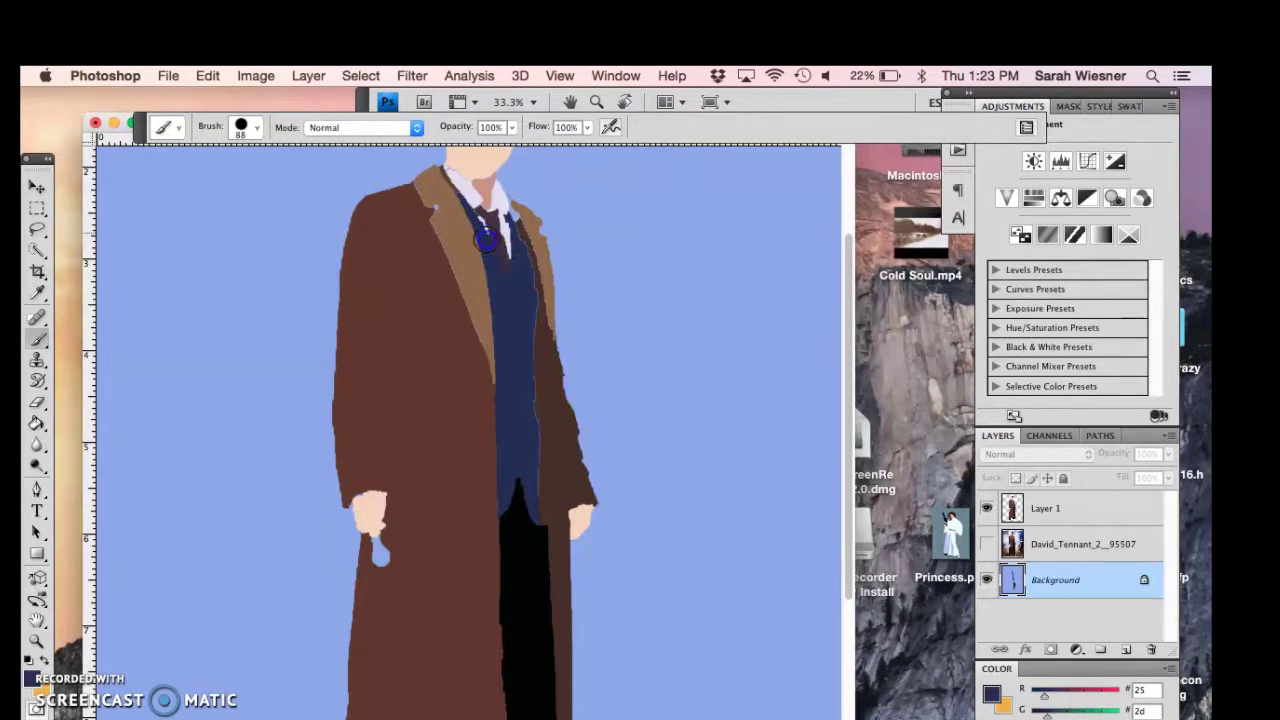
# Touch up cracks along the coat edge in brown and the neck gap in skin tone.
pyautogui.keyDown('alt'); pyautogui.click(455, 345); pyautogui.keyUp('alt')
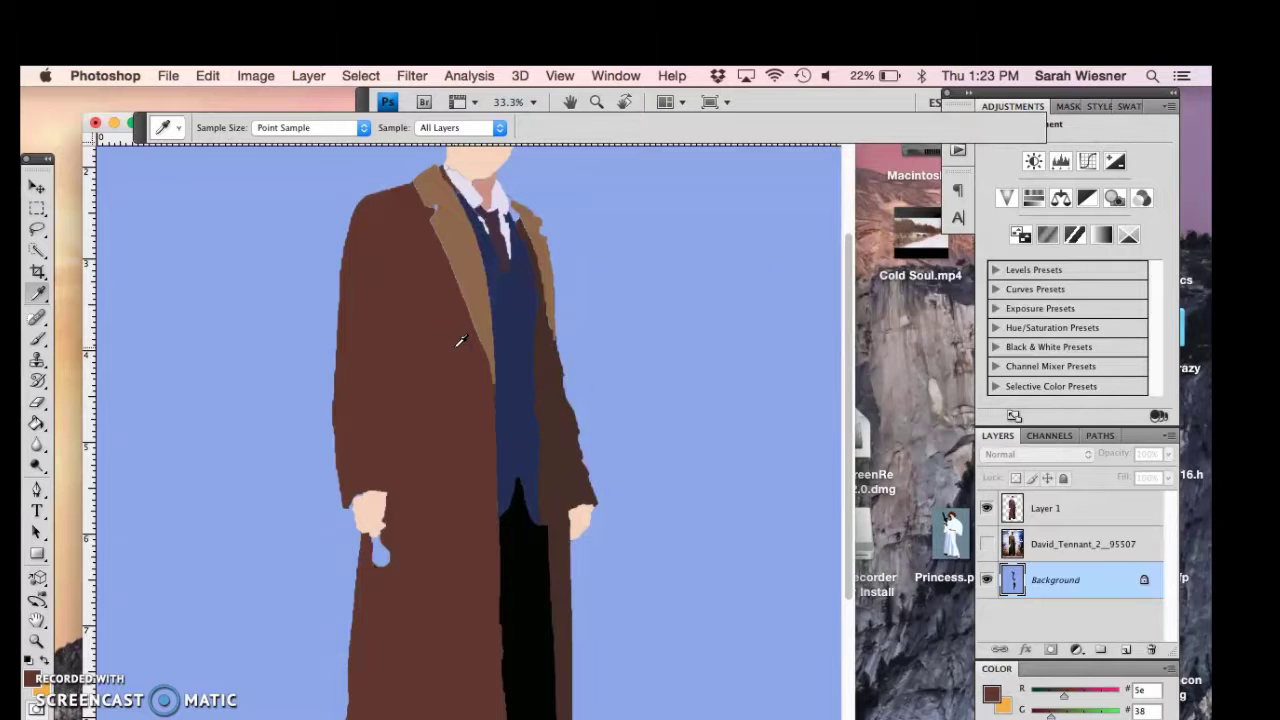
pyautogui.keyDown('alt'); pyautogui.click(366, 492); pyautogui.keyUp('alt')
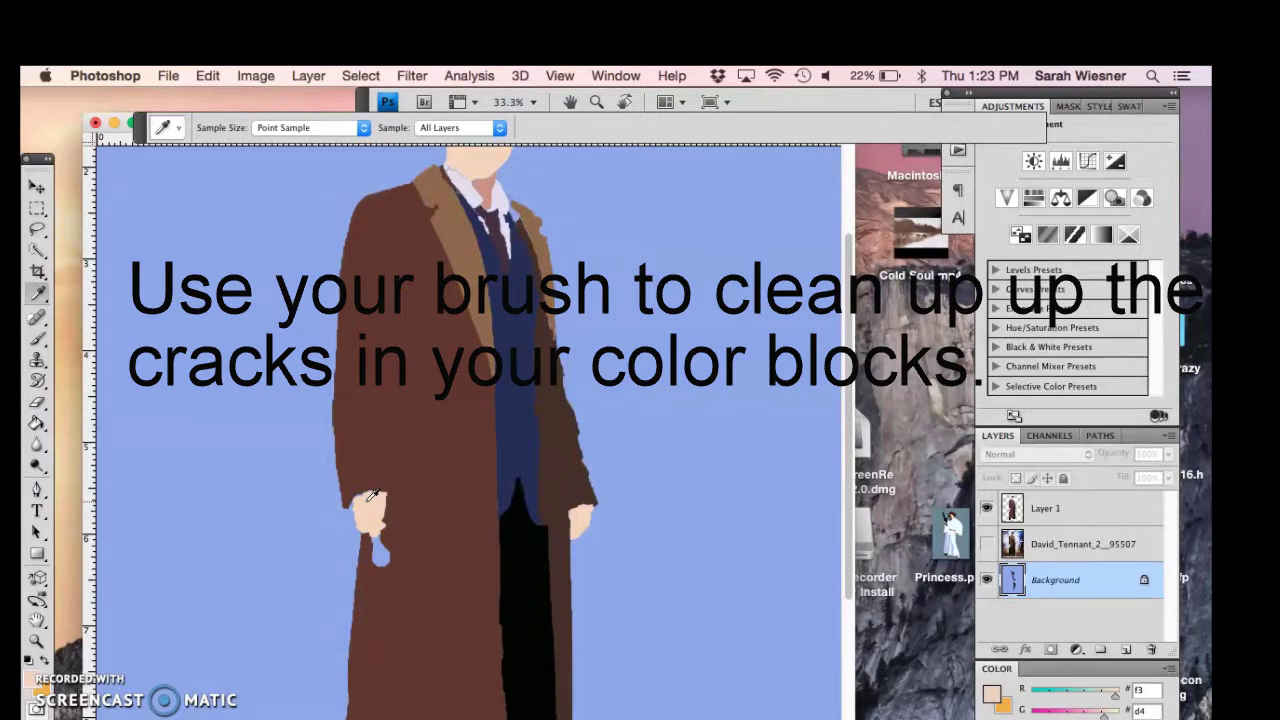
pyautogui.scroll(3, 370, 495)
pyautogui.keyDown('alt'); pyautogui.click(506, 388); pyautogui.keyUp('alt')
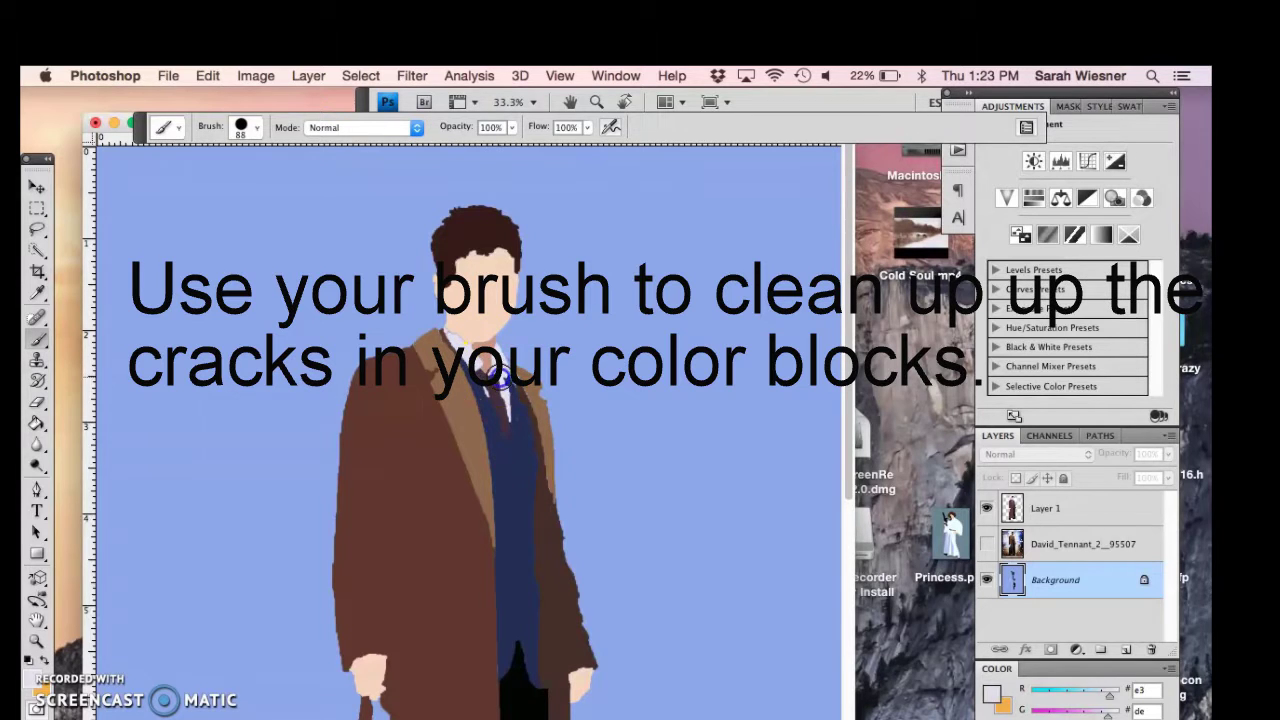
pyautogui.keyDown('alt'); pyautogui.click(530, 393); pyautogui.keyUp('alt')
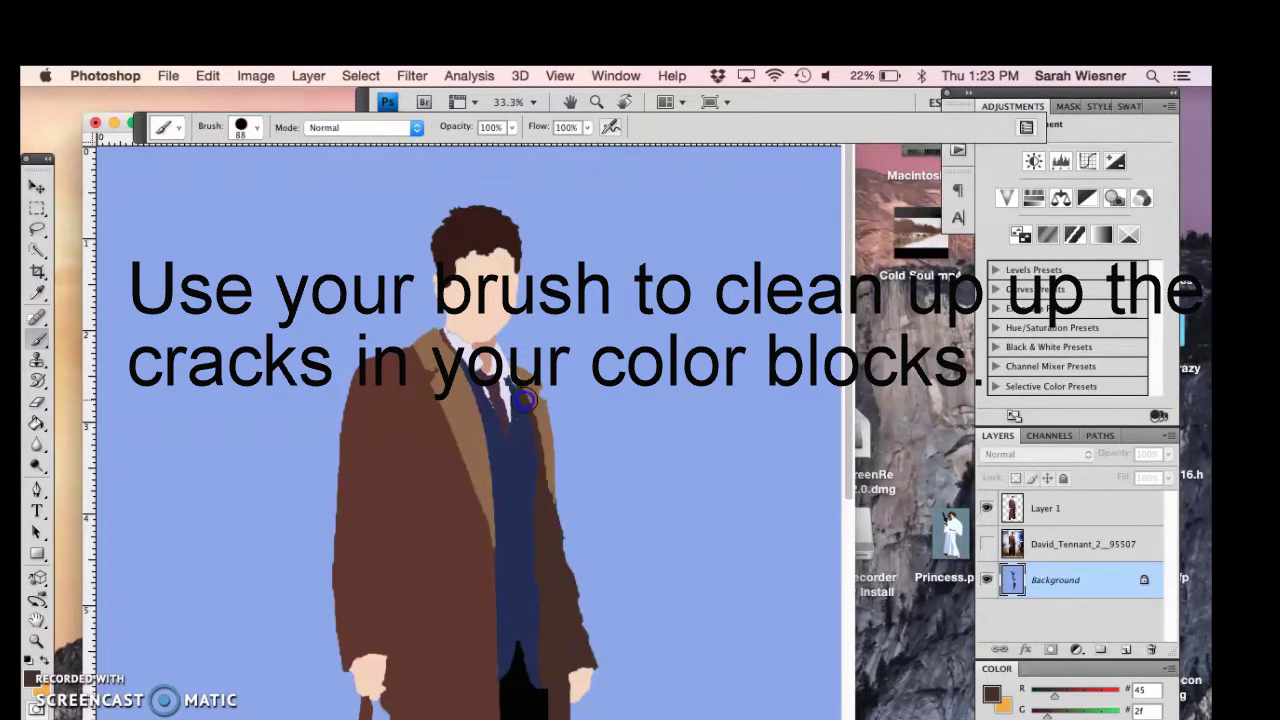
pyautogui.click(534, 537)
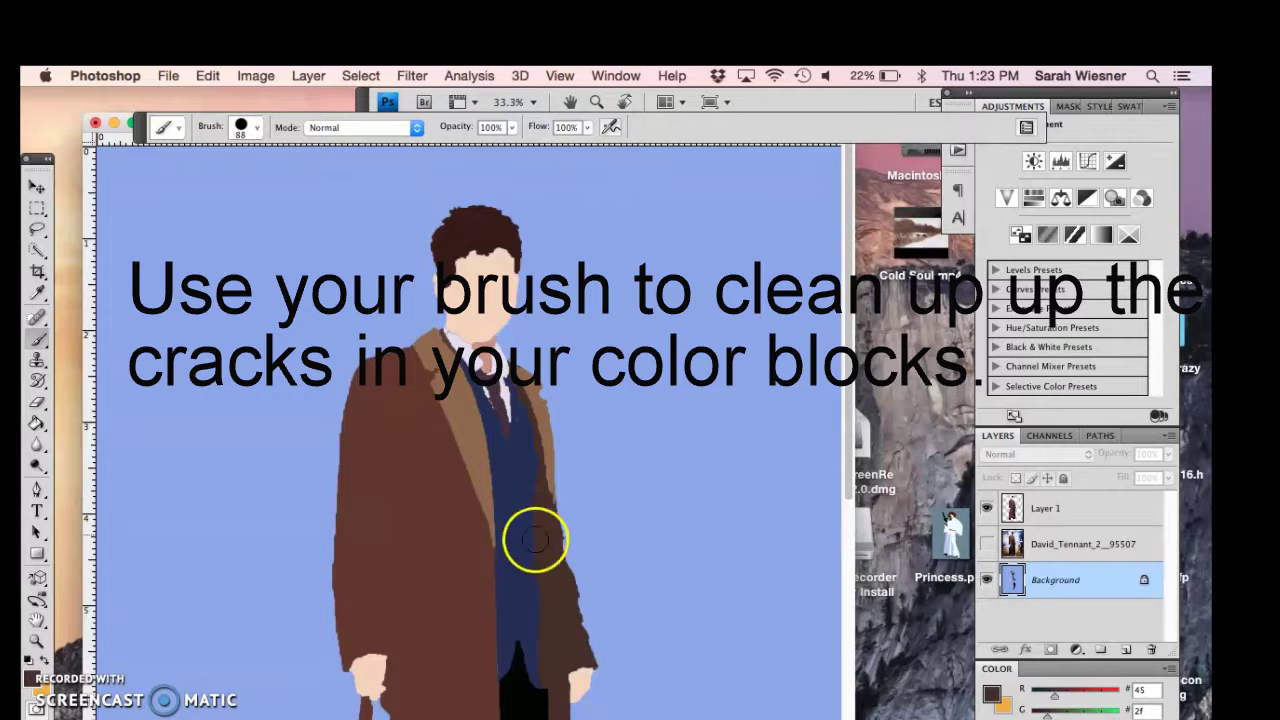
pyautogui.click(486, 454)
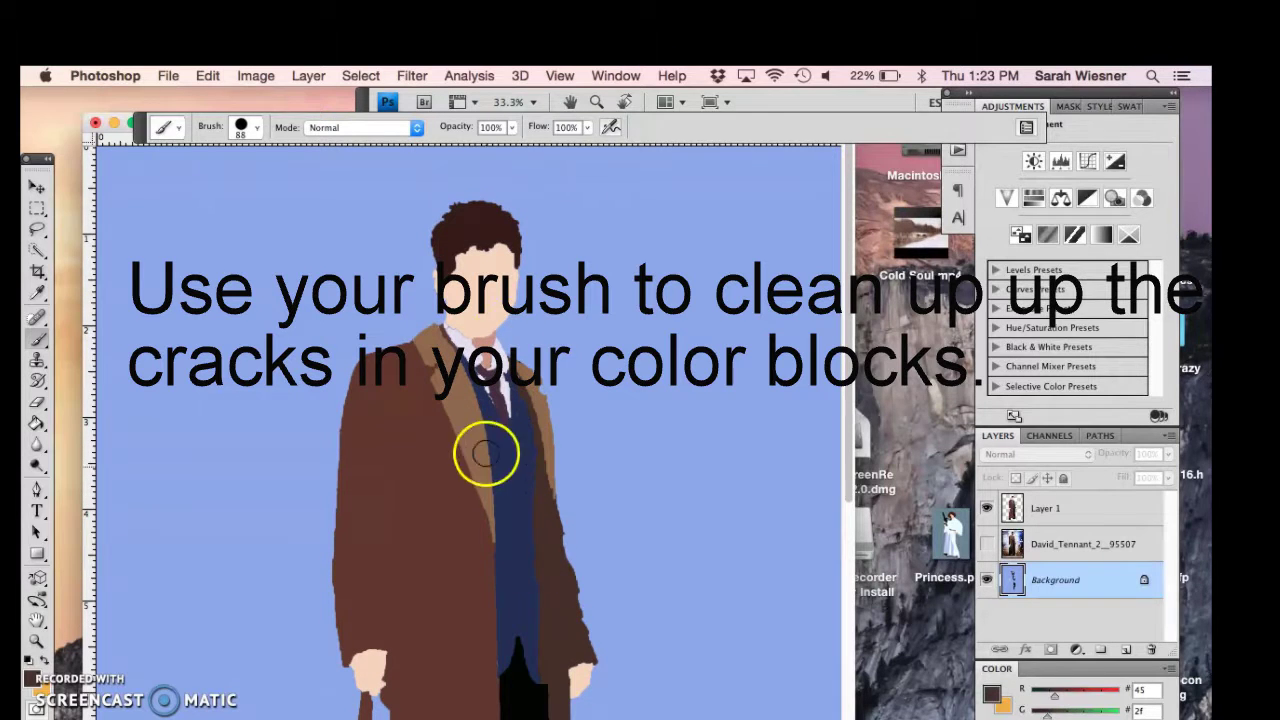
pyautogui.keyDown('alt'); pyautogui.click(470, 268); pyautogui.keyUp('alt')
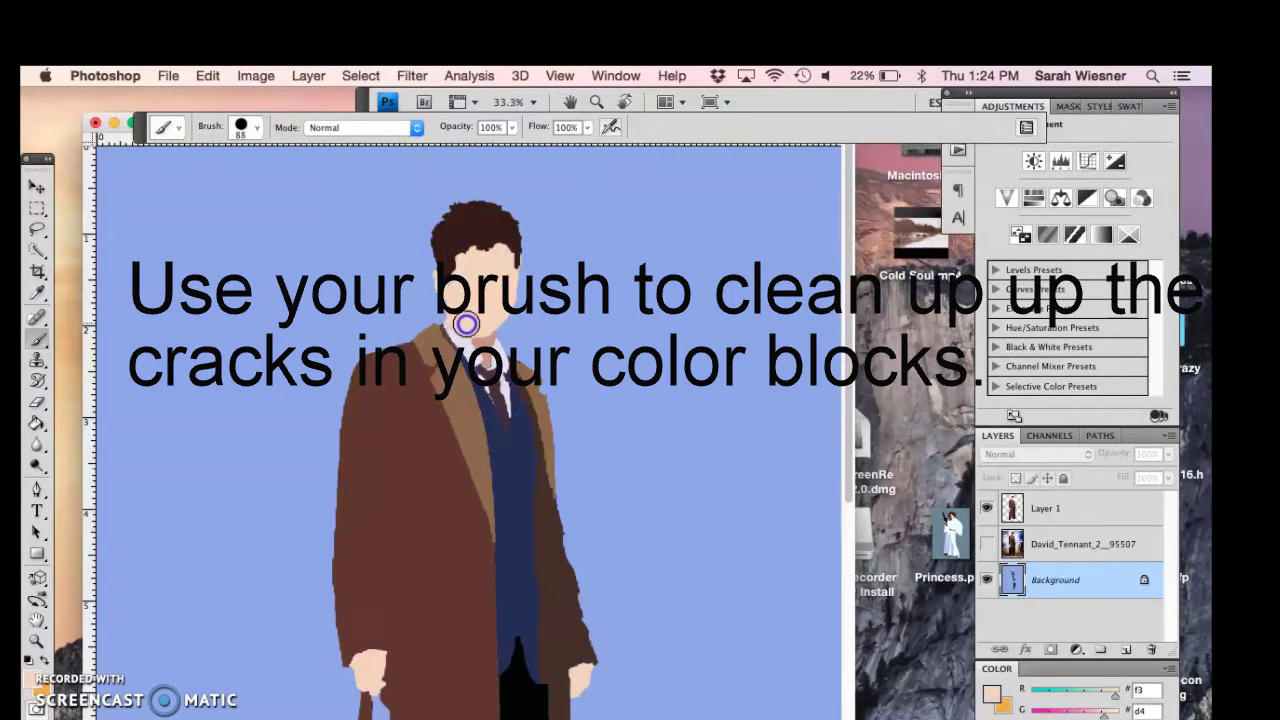
pyautogui.click(457, 357)
pyautogui.scroll(-5, 430, 430)
# Touch up the coat hem and the shoes using sampled black, red and white.
pyautogui.click(378, 560)
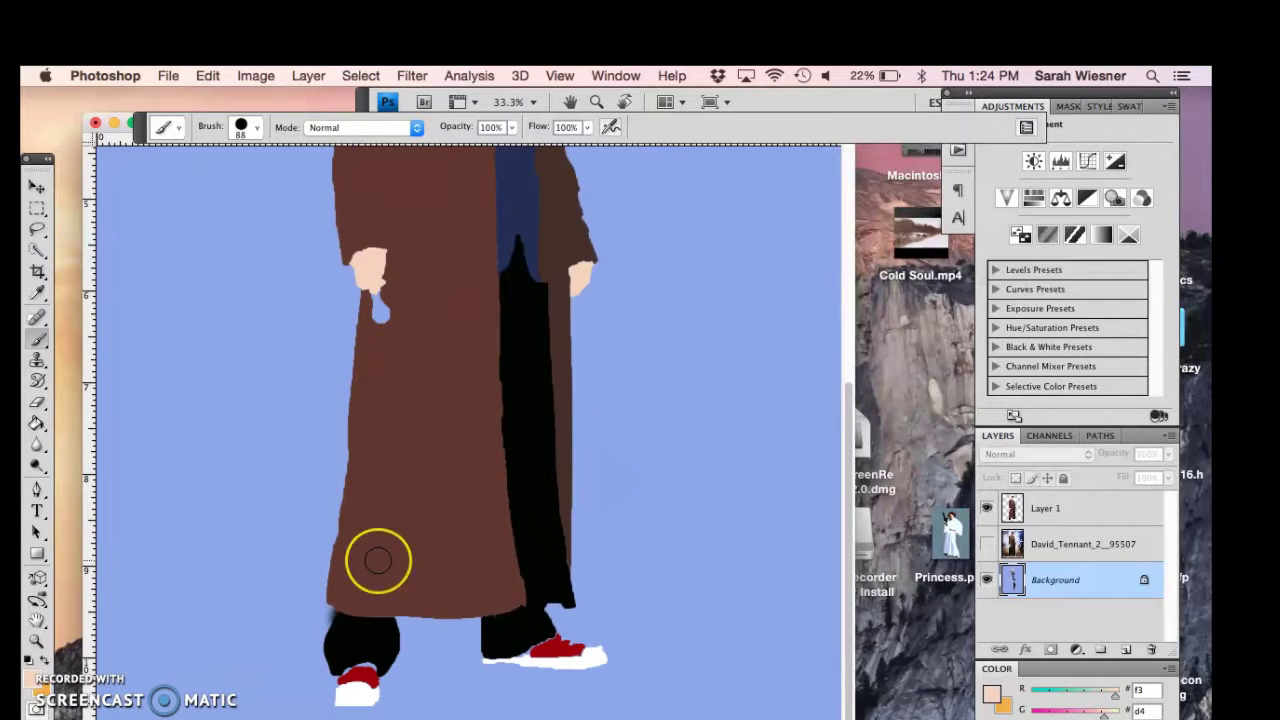
pyautogui.keyDown('alt'); pyautogui.click(375, 631); pyautogui.keyUp('alt')
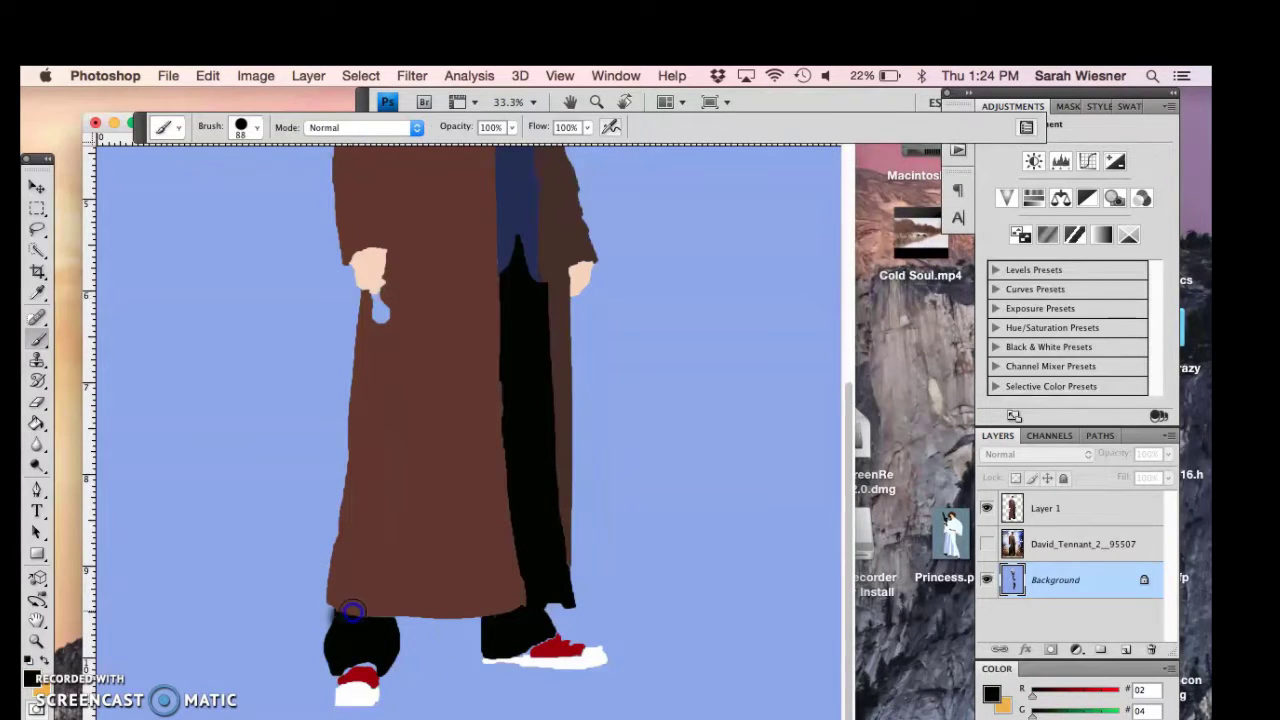
pyautogui.keyDown('alt'); pyautogui.click(521, 649); pyautogui.keyUp('alt')
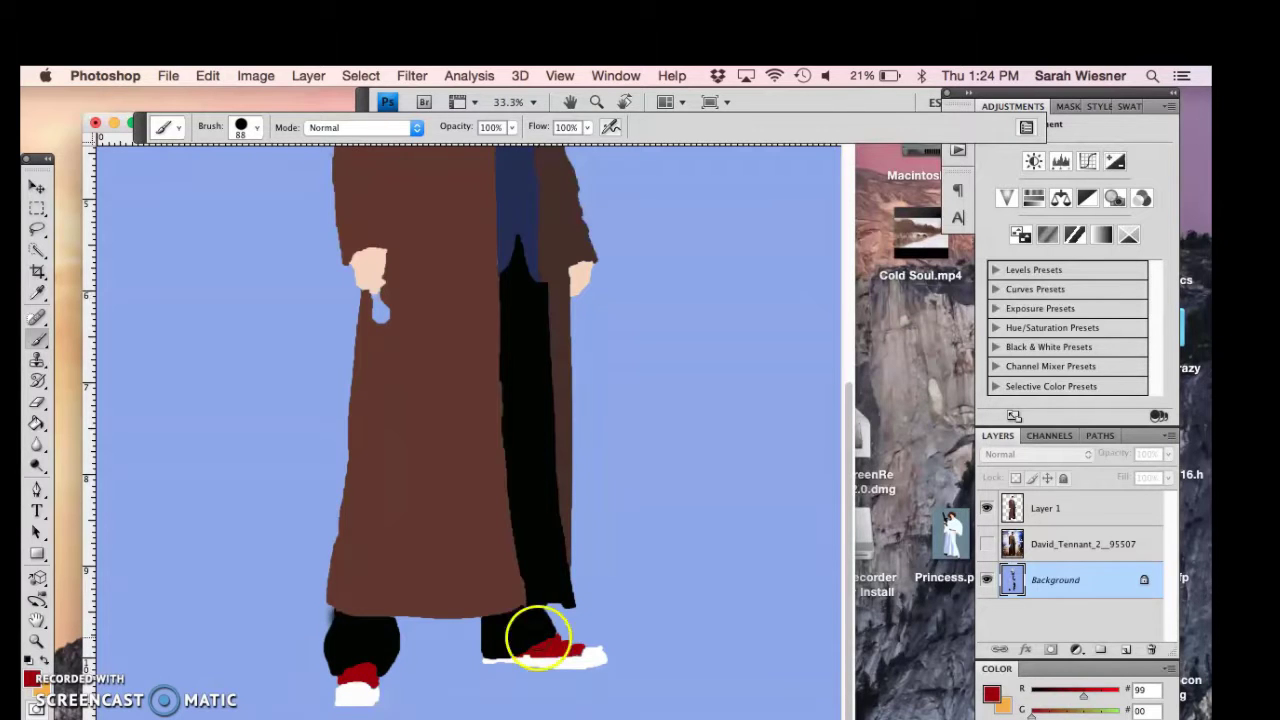
pyautogui.keyDown('alt'); pyautogui.click(597, 657); pyautogui.keyUp('alt')
pyautogui.click(568, 657)
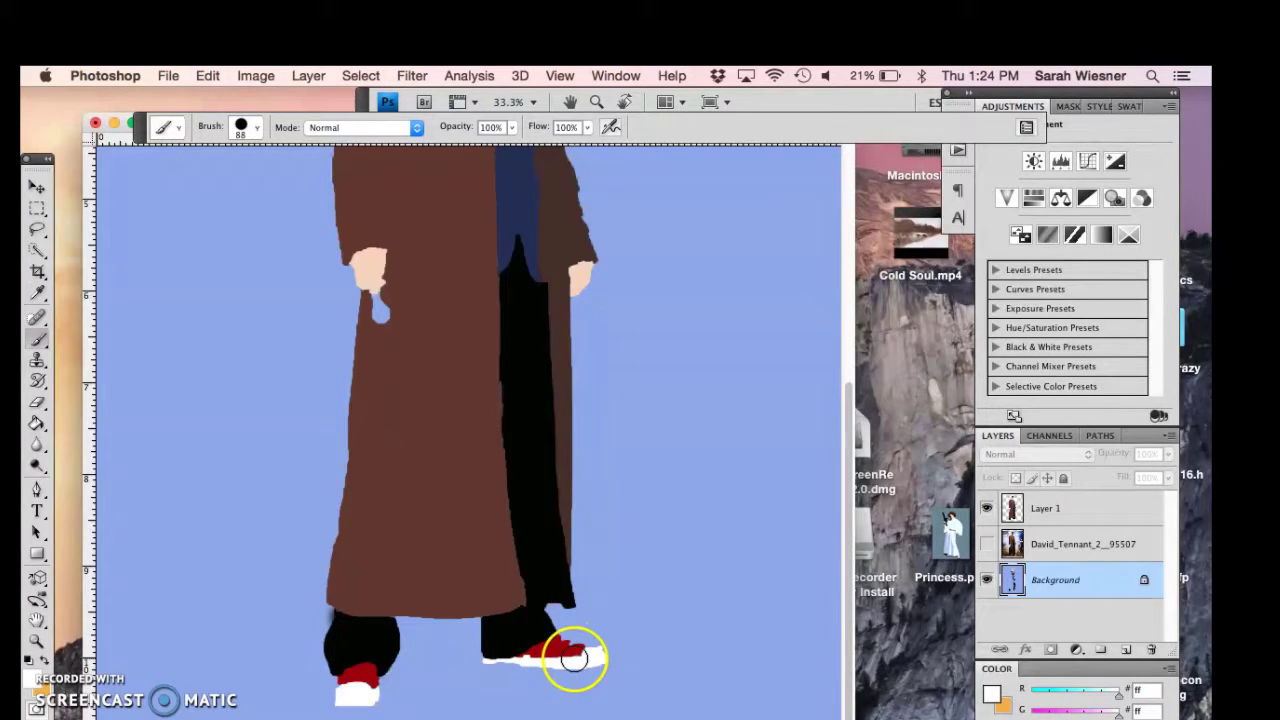
# Check the brush size and hardness options, then show the original street photo layer.
pyautogui.rightClick(350, 686)
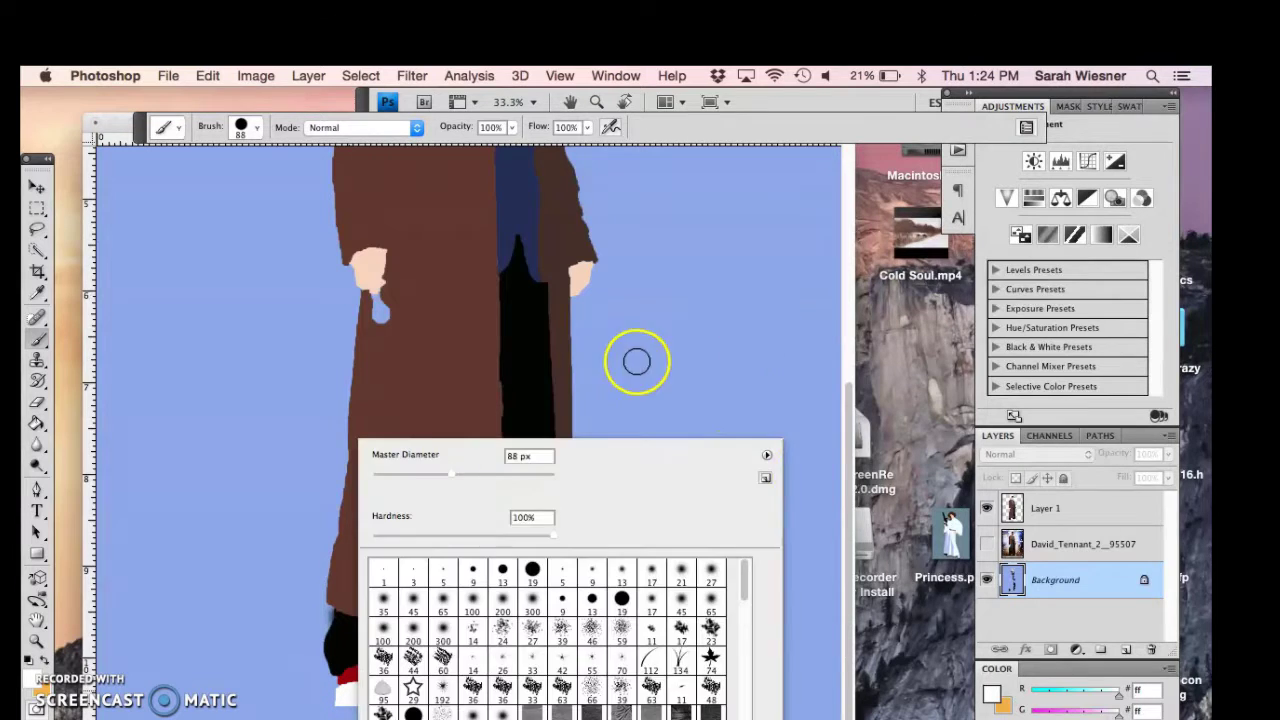
pyautogui.click(634, 363)
pyautogui.scroll(3, 500, 634)
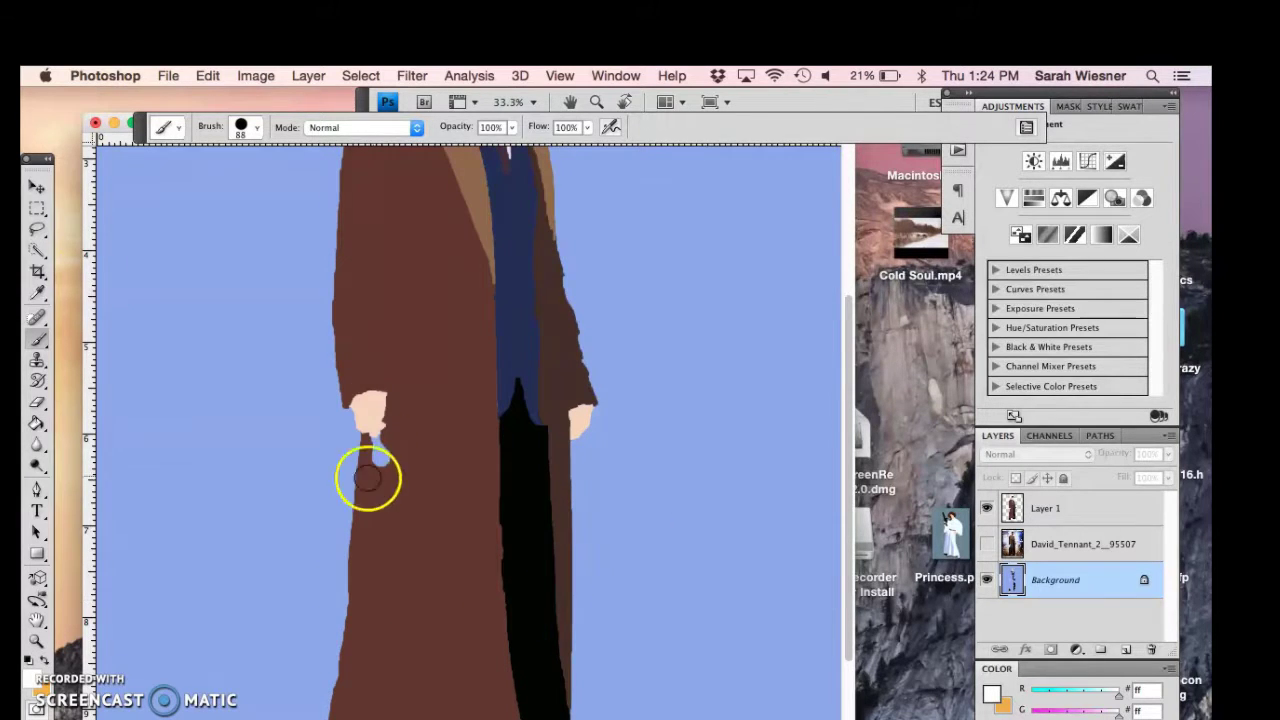
pyautogui.click(987, 544)
# Hide the photo layer and paint the screwdriver tip bright cyan.
pyautogui.press('i')
pyautogui.click(374, 447)
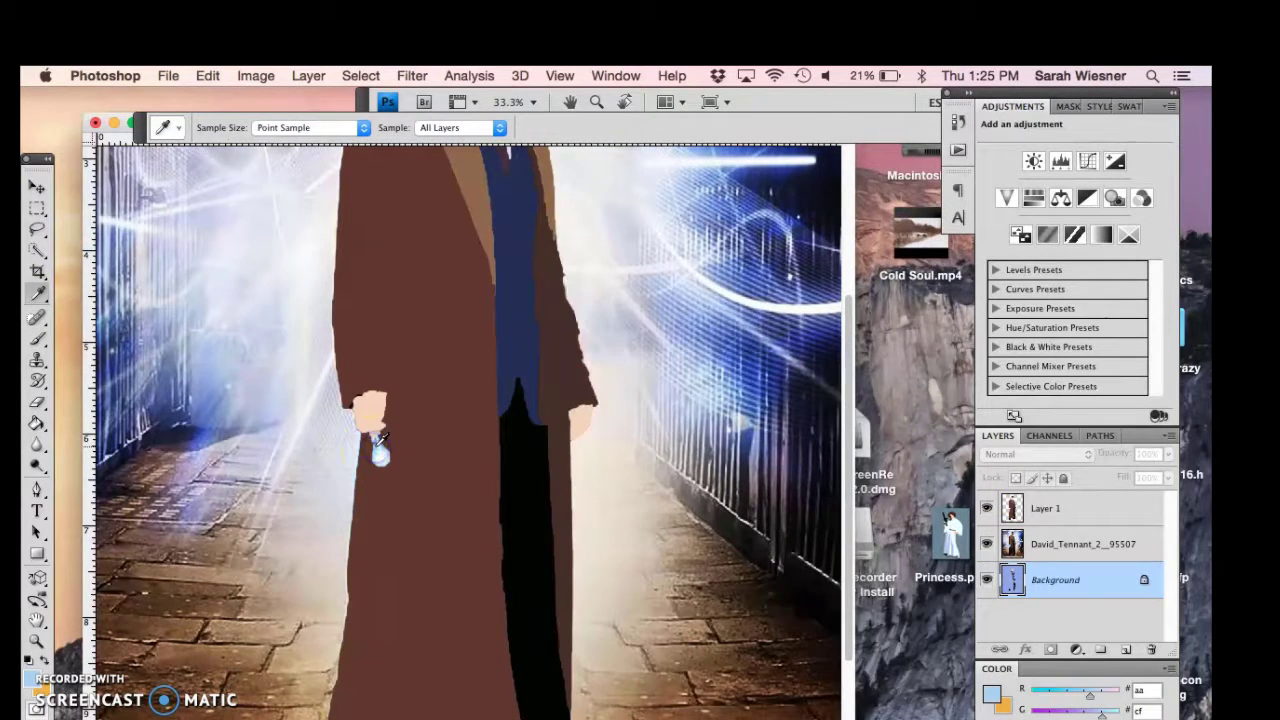
pyautogui.click(987, 544)
pyautogui.press('b')
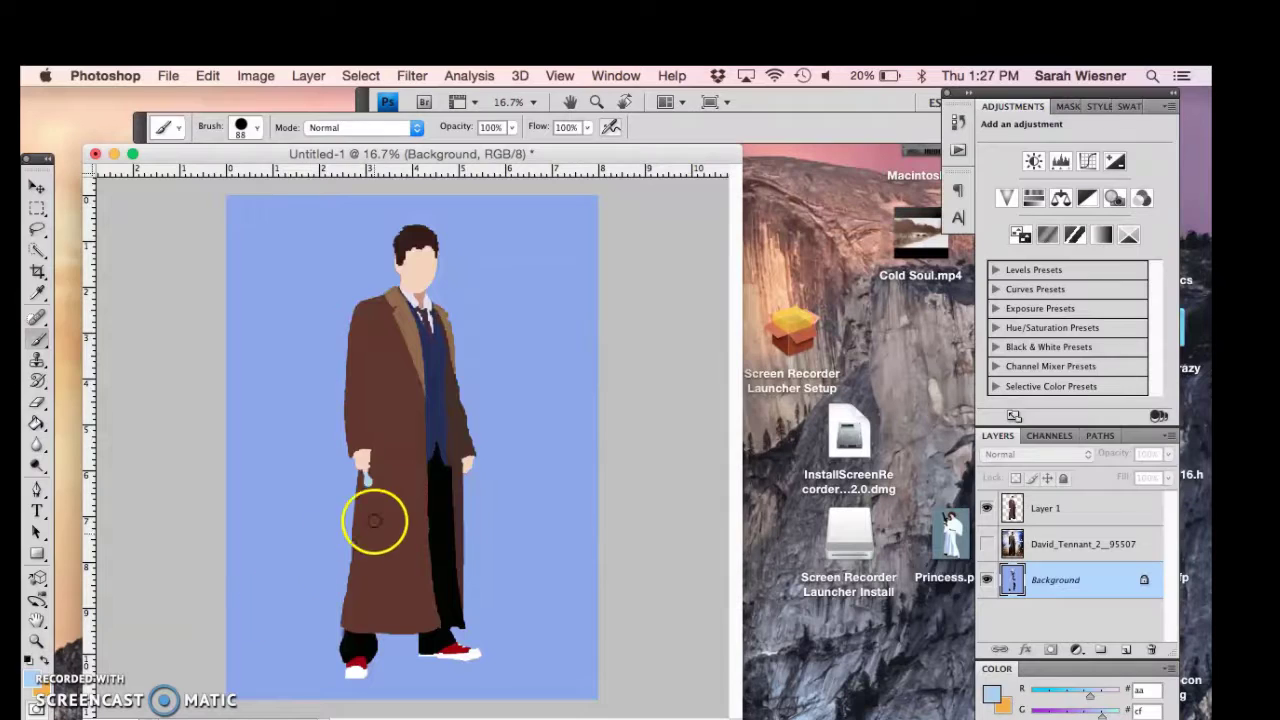
pyautogui.moveTo(1040, 693); pyautogui.dragTo(1048, 691)
pyautogui.click(368, 480)
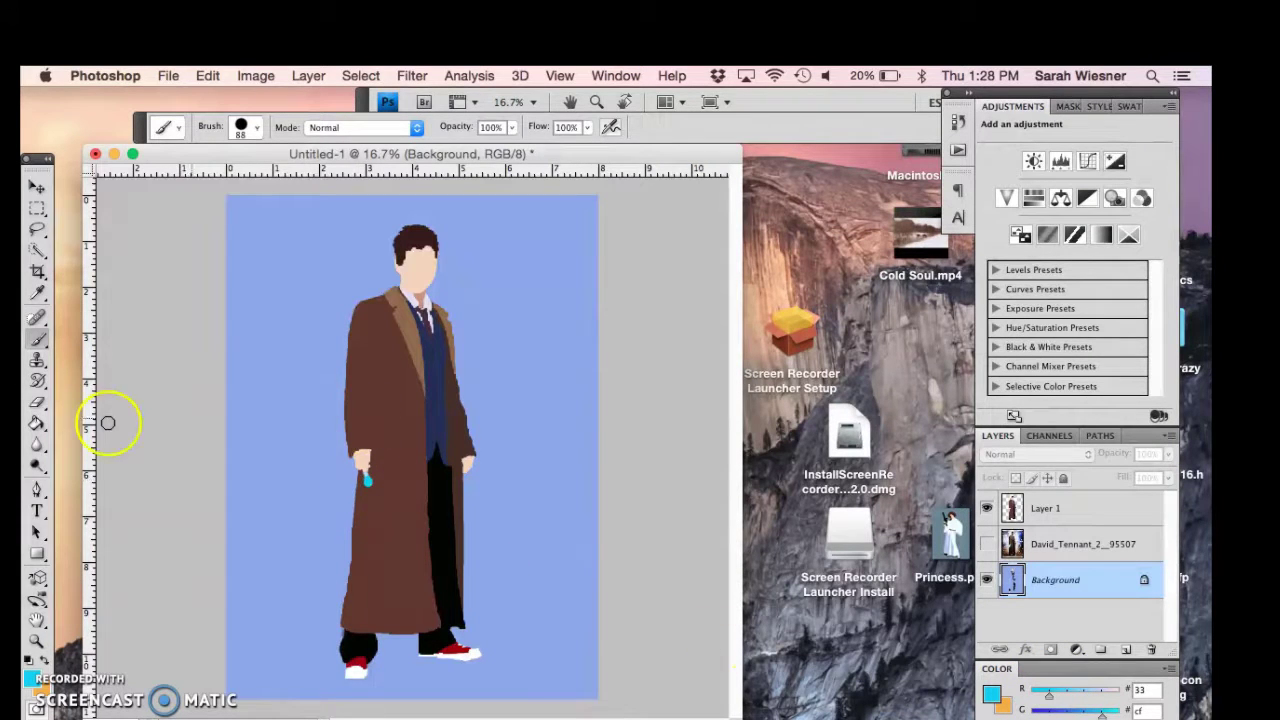
# Paint a soft blue glow near the hand with an 862 px brush at 49% opacity.
pyautogui.click(255, 129)
pyautogui.write('862')
pyautogui.press('Return')
pyautogui.moveTo(1102, 711); pyautogui.dragTo(1066, 711)
pyautogui.click(511, 127)
pyautogui.moveTo(525, 147)
pyautogui.mouseDown()
pyautogui.moveTo(450, 145)
pyautogui.moveTo(471, 146)
pyautogui.mouseUp()
pyautogui.click(511, 127)
pyautogui.click(370, 486)
# Paint a broad soft light-cyan glow on the background, sizing the brush from 2500 px to 55 px.
pyautogui.click(1078, 705)
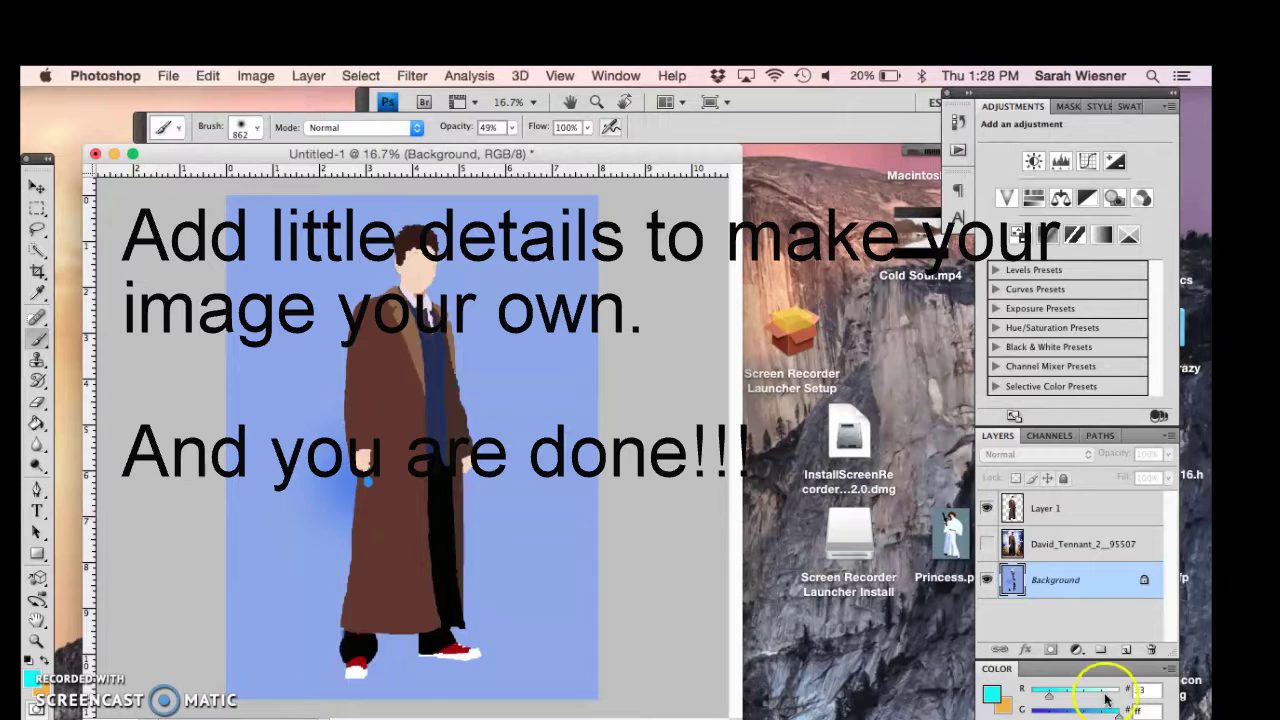
pyautogui.click(255, 128)
pyautogui.click(336, 178)
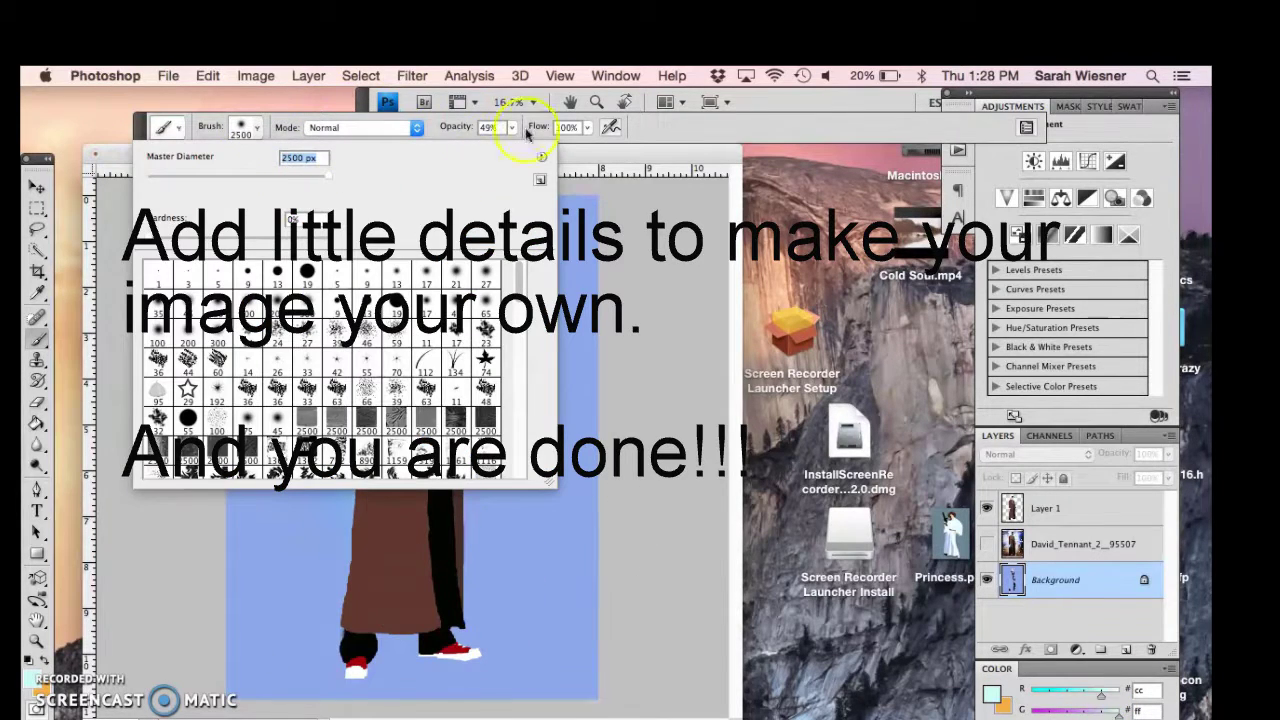
pyautogui.moveTo(1101, 691); pyautogui.dragTo(1066, 691)
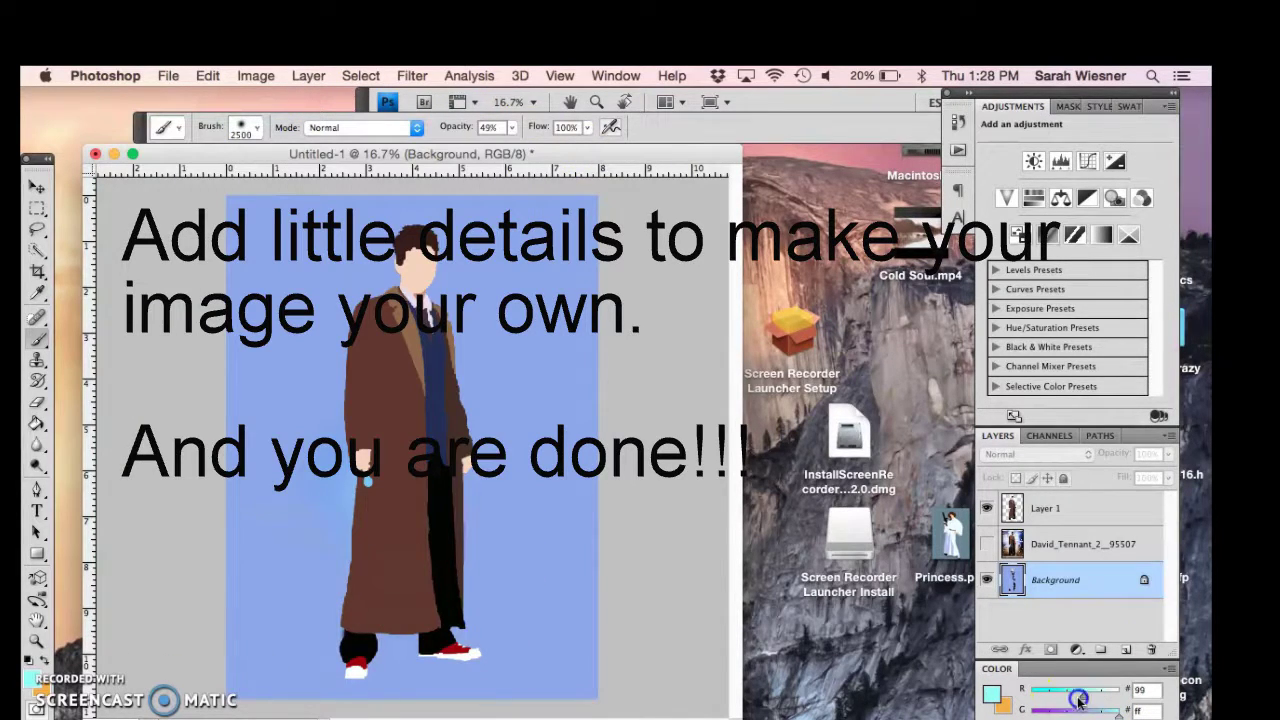
pyautogui.click(255, 128)
pyautogui.click(196, 175)
pyautogui.click(363, 483)
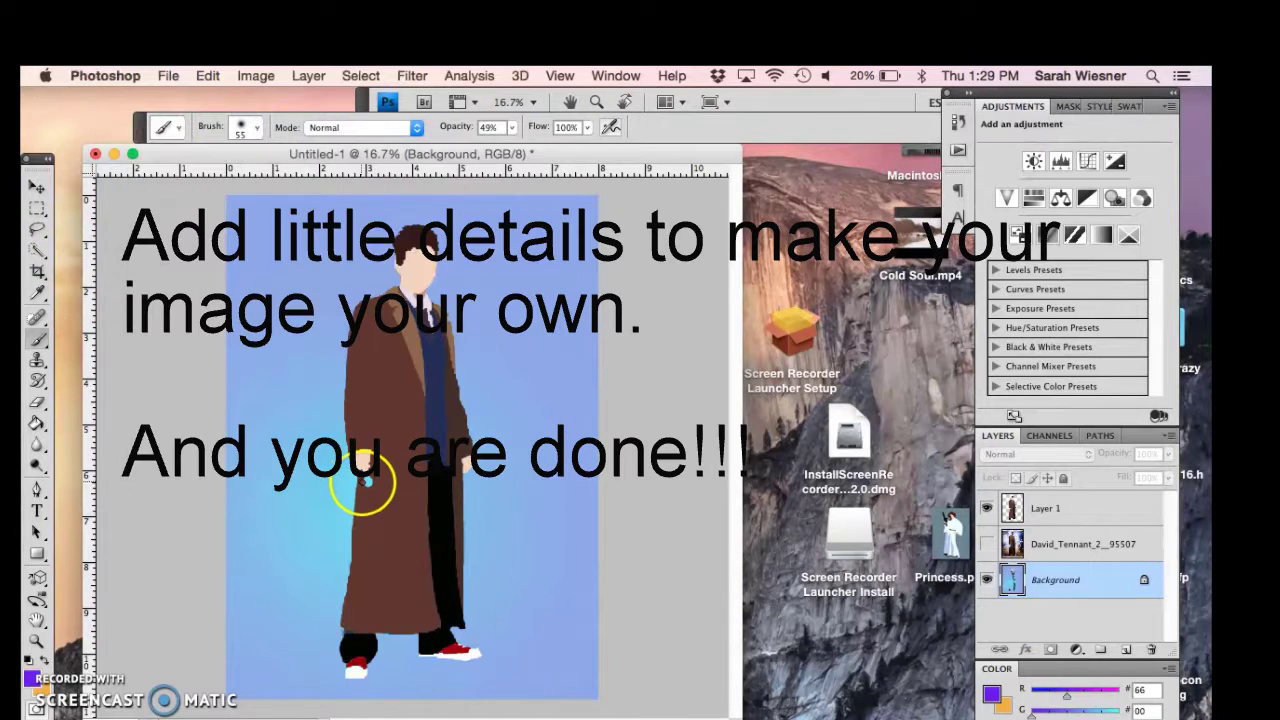
# Reset the paint colours to black and white and choose a 9 px brush.
pyautogui.moveTo(1066, 711); pyautogui.dragTo(1083, 711)
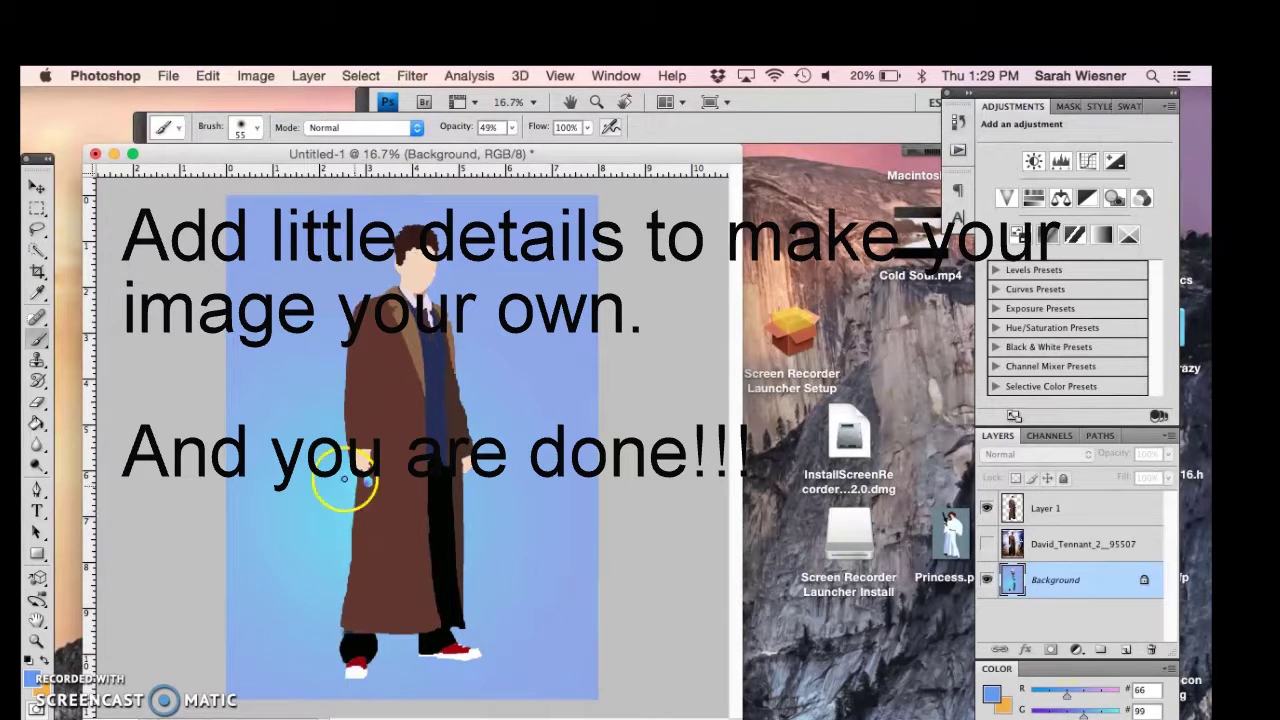
pyautogui.press('d')
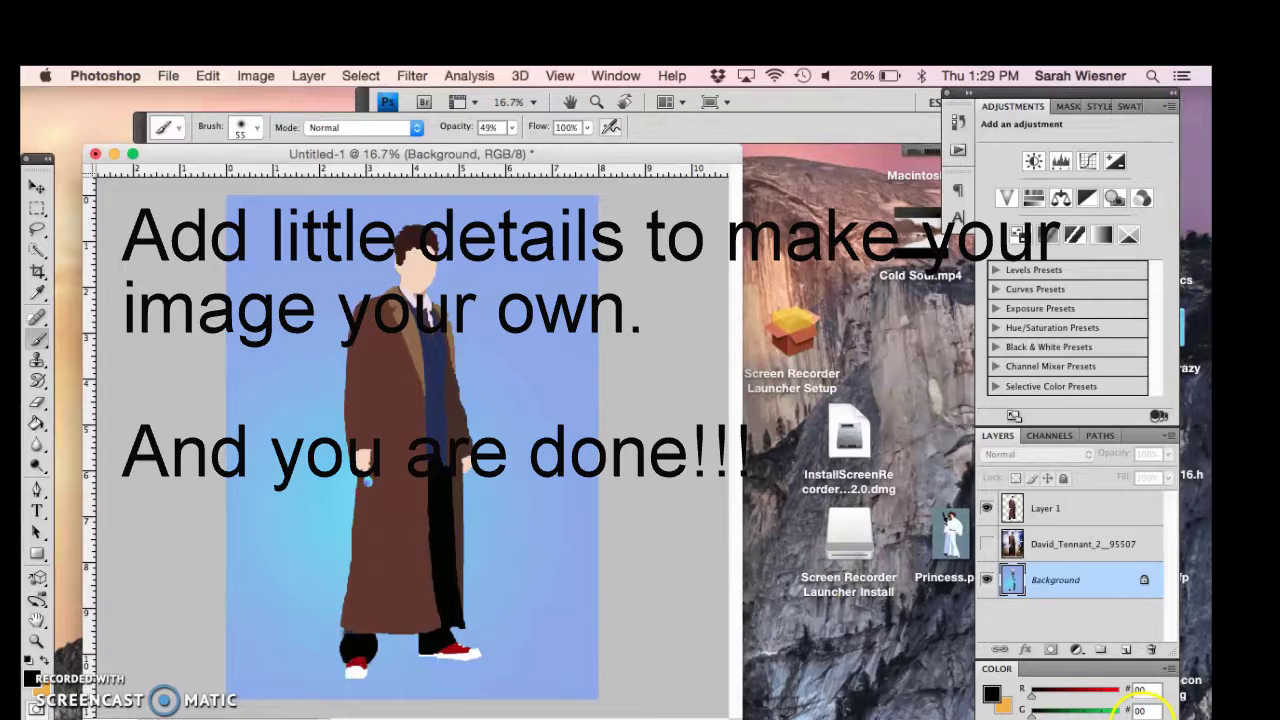
pyautogui.click(255, 128)
pyautogui.click(248, 272)
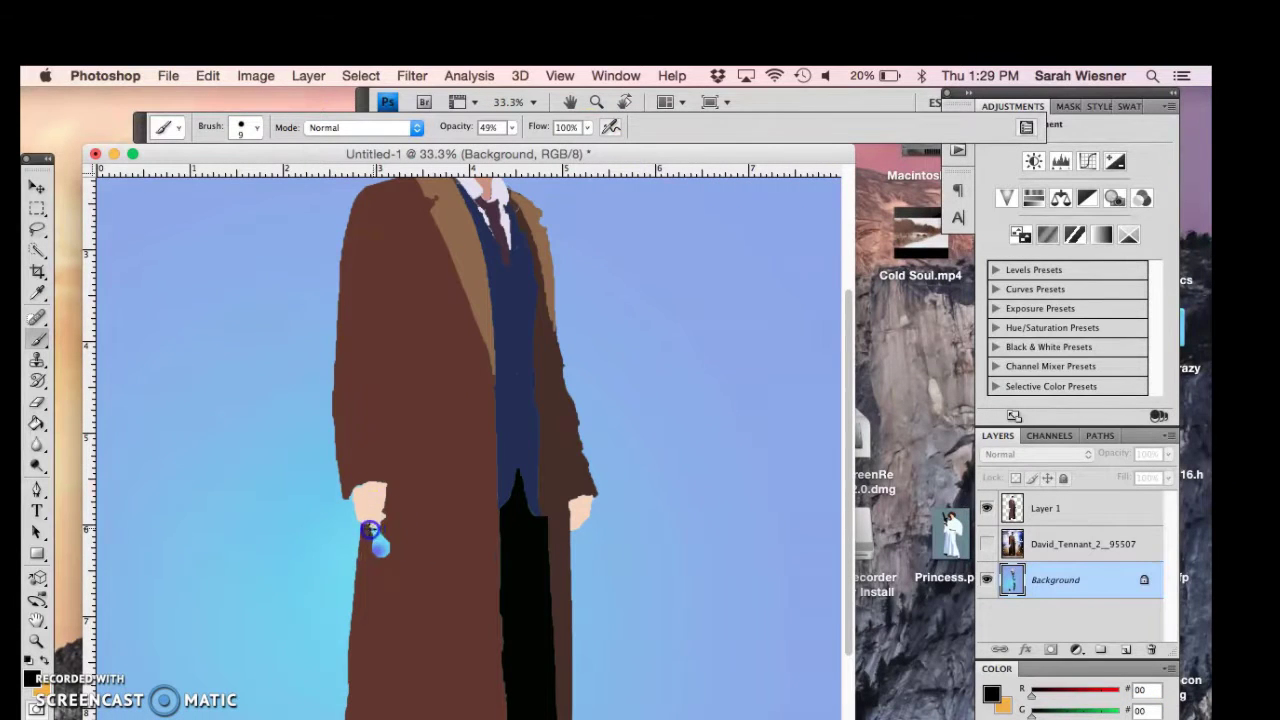
# On Layer 1, dab light then deep blue glow around the tip with a soft 339 px brush.
pyautogui.click(1045, 508)
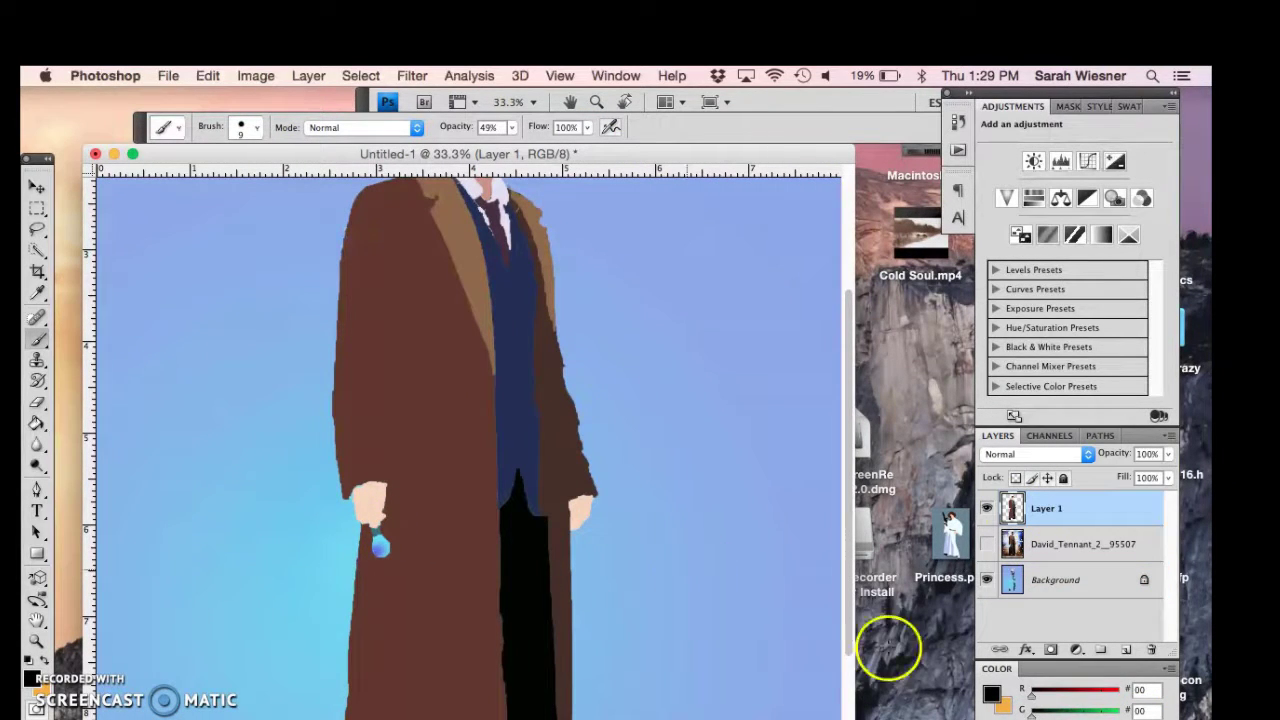
pyautogui.click(255, 128)
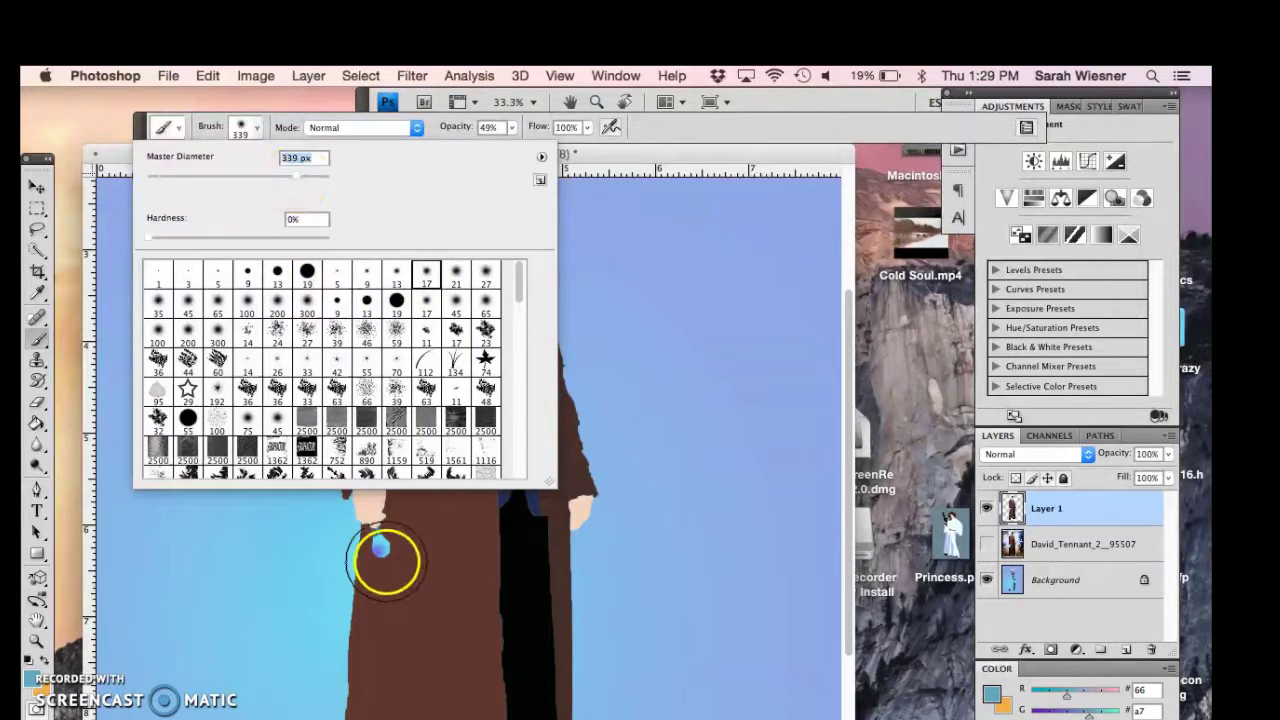
pyautogui.click(385, 555)
pyautogui.click(362, 547)
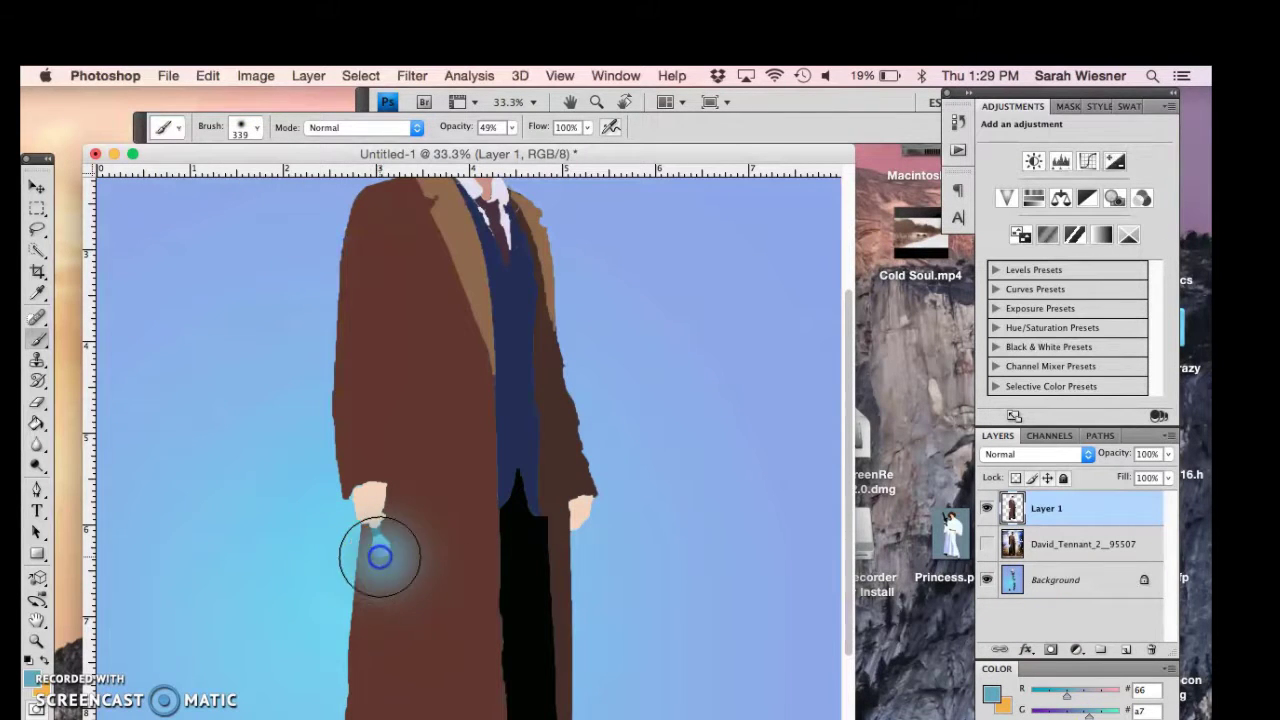
pyautogui.moveTo(1087, 712)
pyautogui.mouseDown()
pyautogui.moveTo(1045, 712)
pyautogui.moveTo(1032, 690)
pyautogui.mouseUp()
pyautogui.click(380, 545)
# Enlarge the brush to 813 px at 24% opacity and zoom out to the whole figure.
pyautogui.click(240, 128)
pyautogui.moveTo(298, 175); pyautogui.dragTo(318, 176)
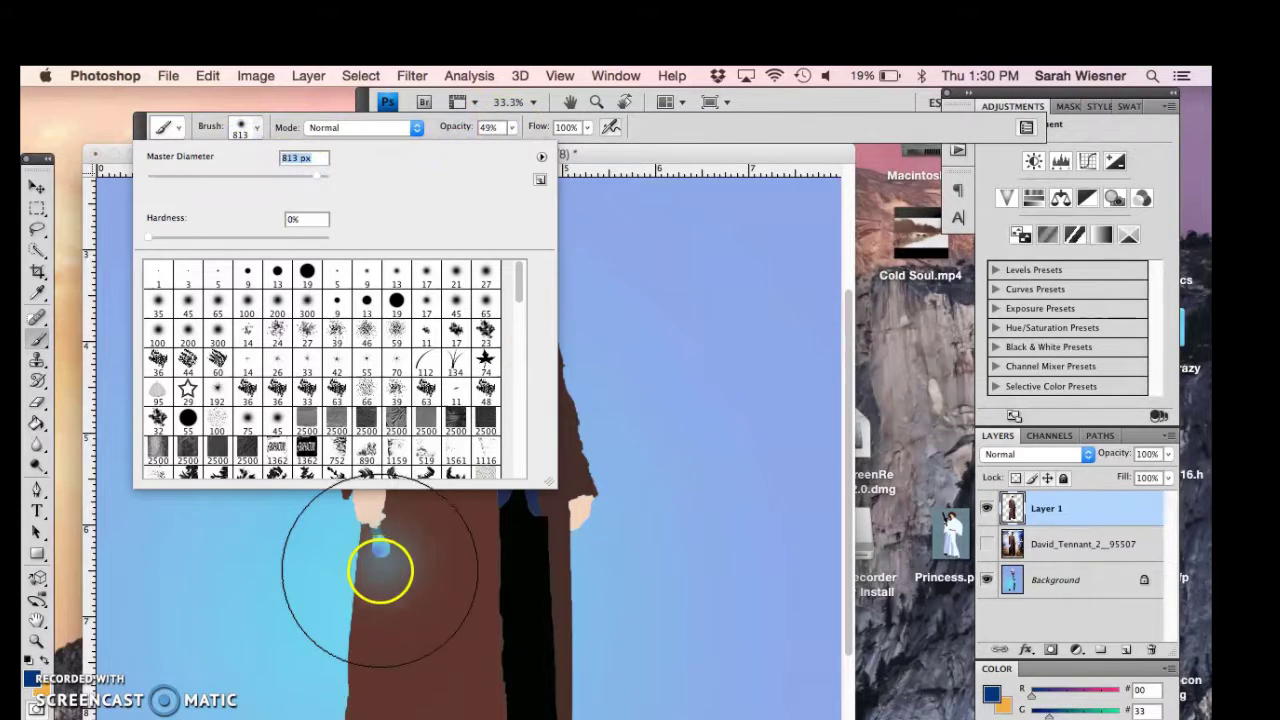
pyautogui.click(371, 537)
pyautogui.press('2')
pyautogui.press('4')
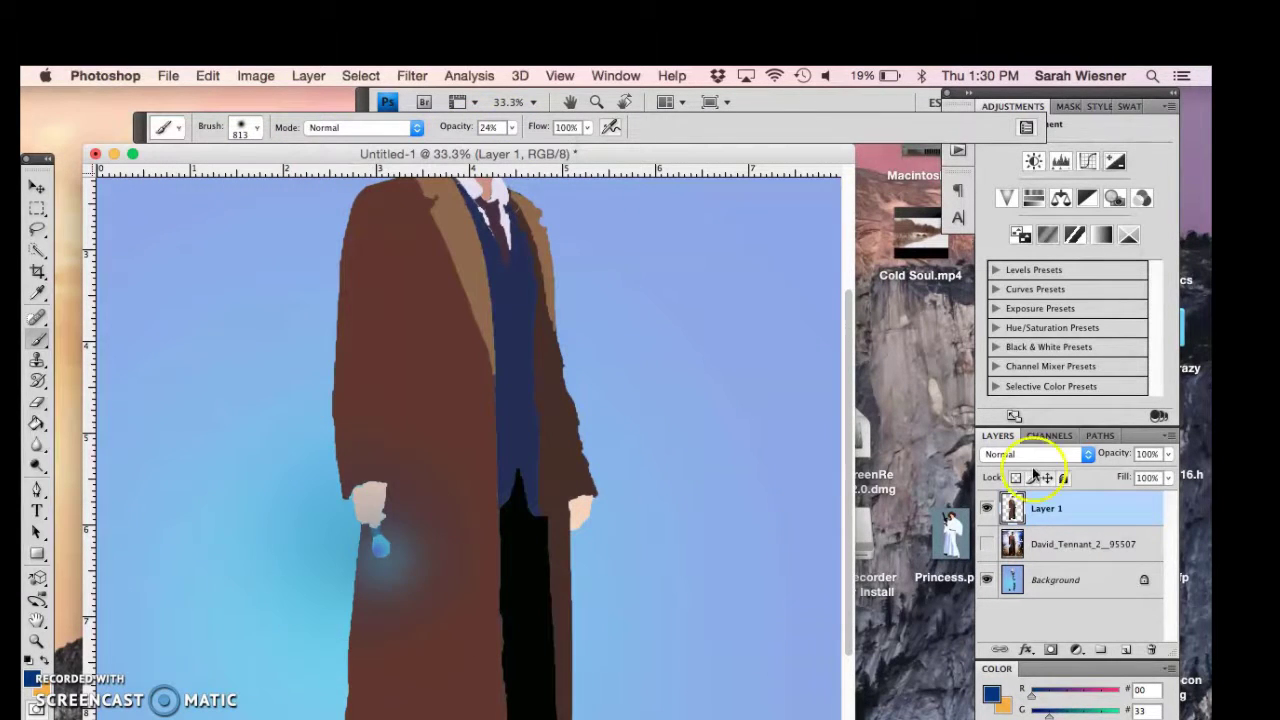
pyautogui.press('super+minus')
pyautogui.press('super+minus')
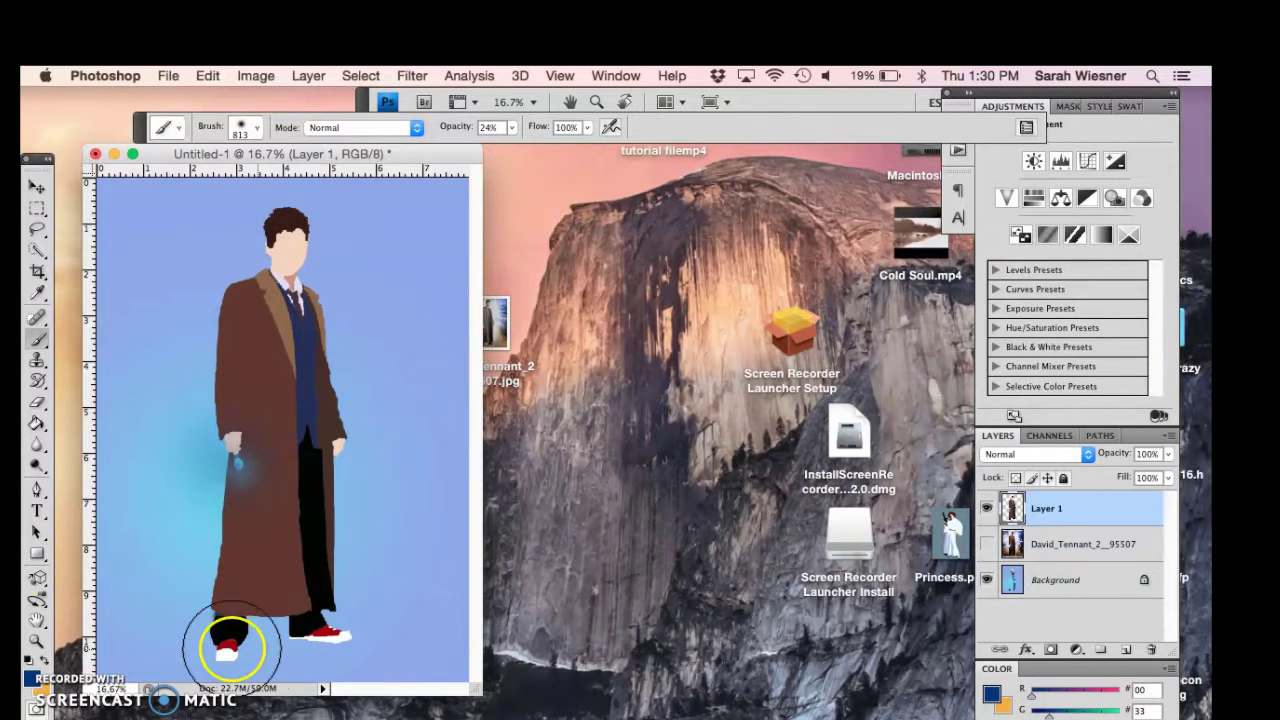
# Move the document window up and right and widen it to show the whole figure.
pyautogui.moveTo(221, 153); pyautogui.dragTo(394, 157)
pyautogui.moveTo(657, 586); pyautogui.dragTo(680, 700)
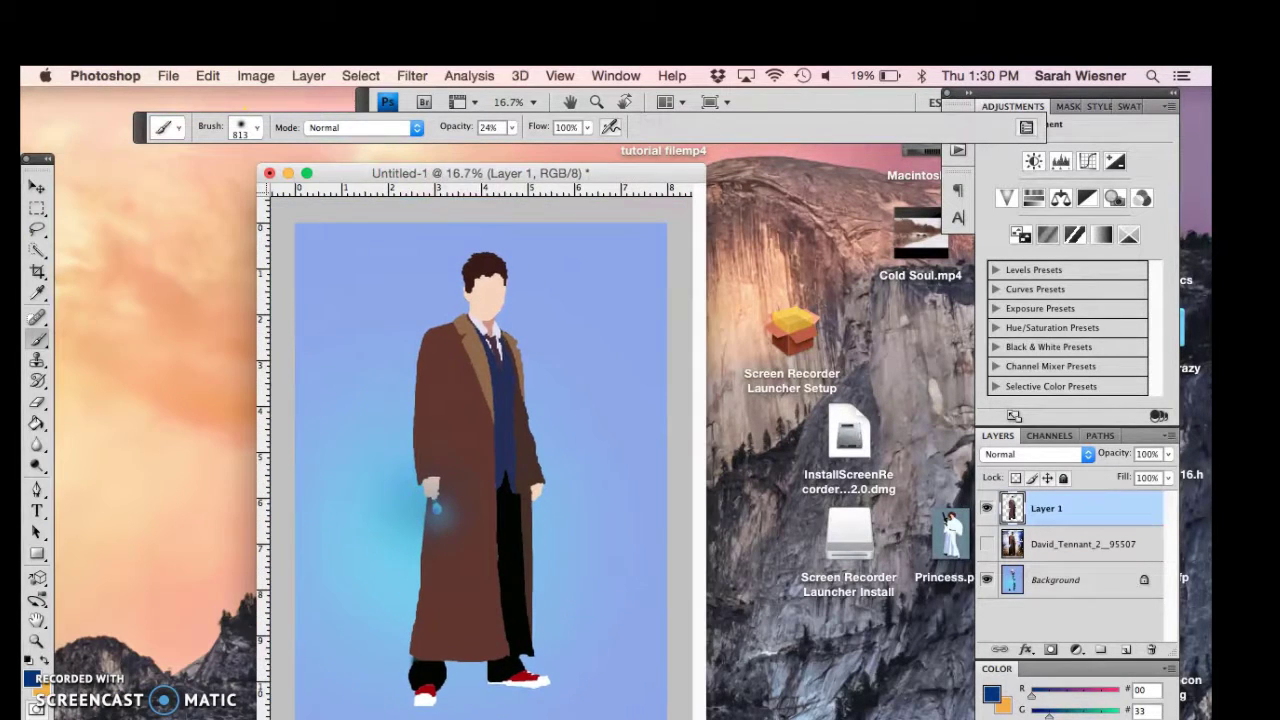
pyautogui.moveTo(476, 166); pyautogui.dragTo(466, 129)
pyautogui.moveTo(695, 707); pyautogui.dragTo(795, 712)
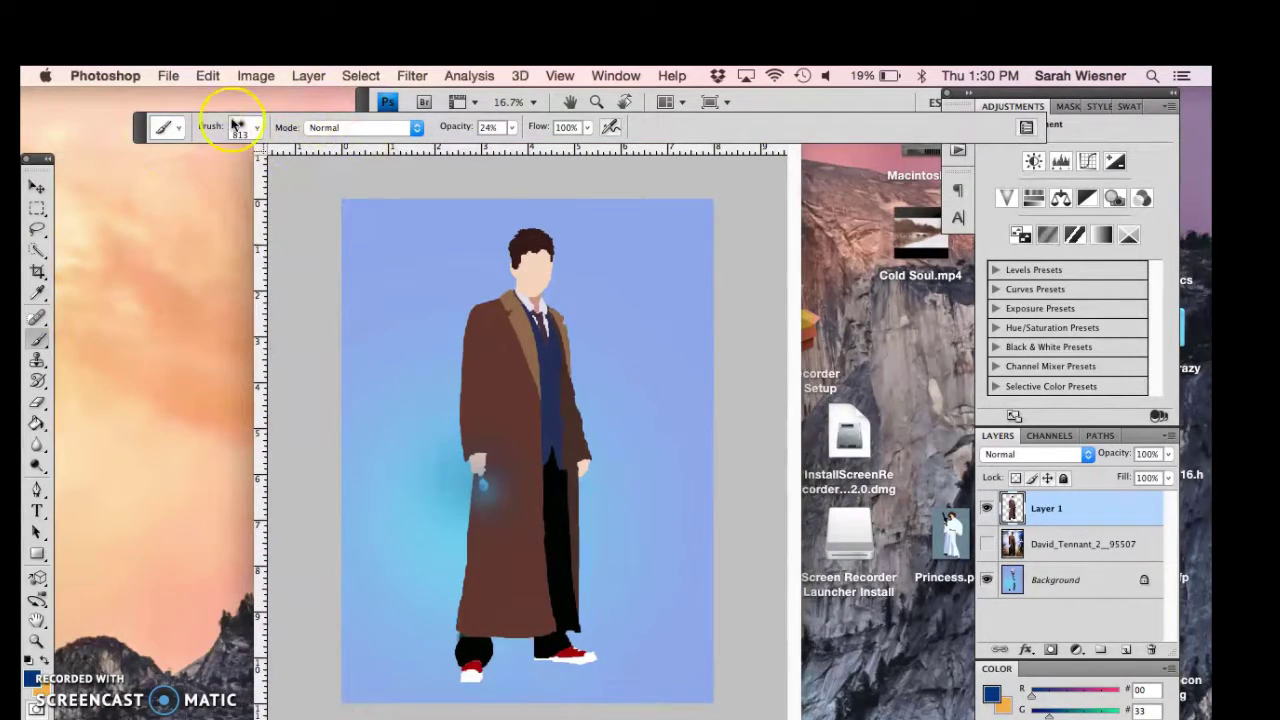